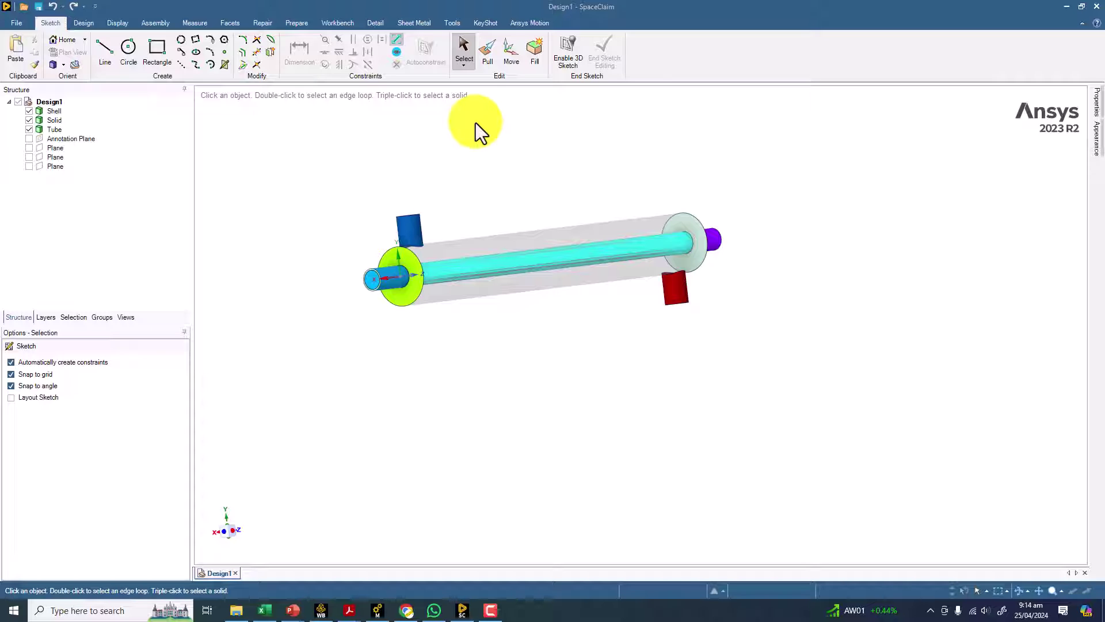
Examine the shell, inner tube, solid wall and inlet and outlet stubs of the heat exchanger model
middle_click_drag(475, 147, 580, 264)
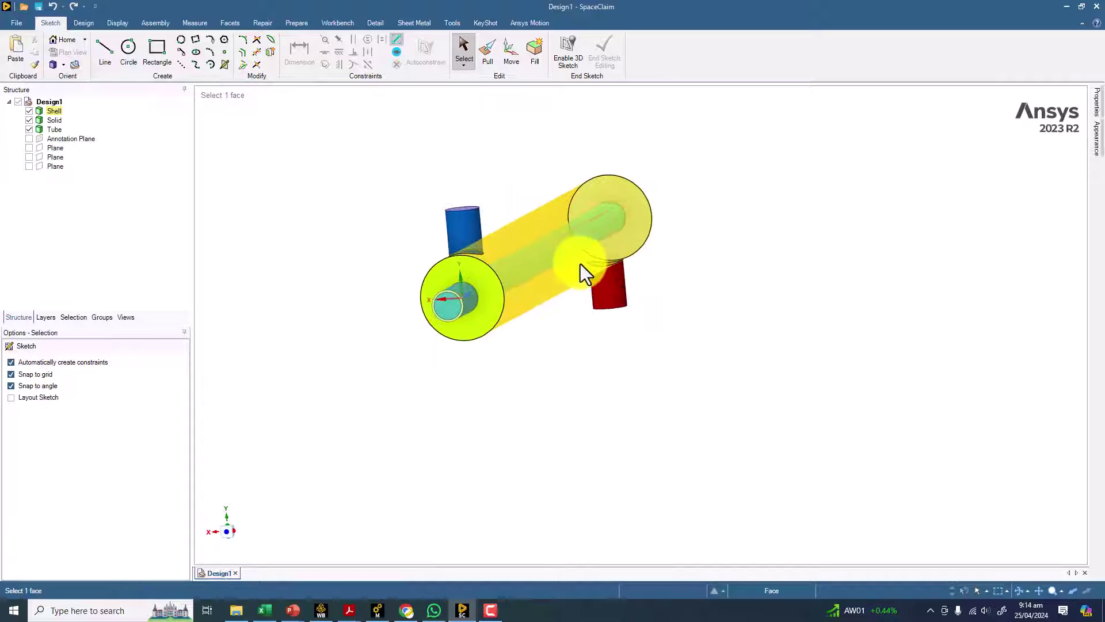
scroll(580, 264, "up", 3)
middle_click_drag(622, 229, 774, 210, "shift")
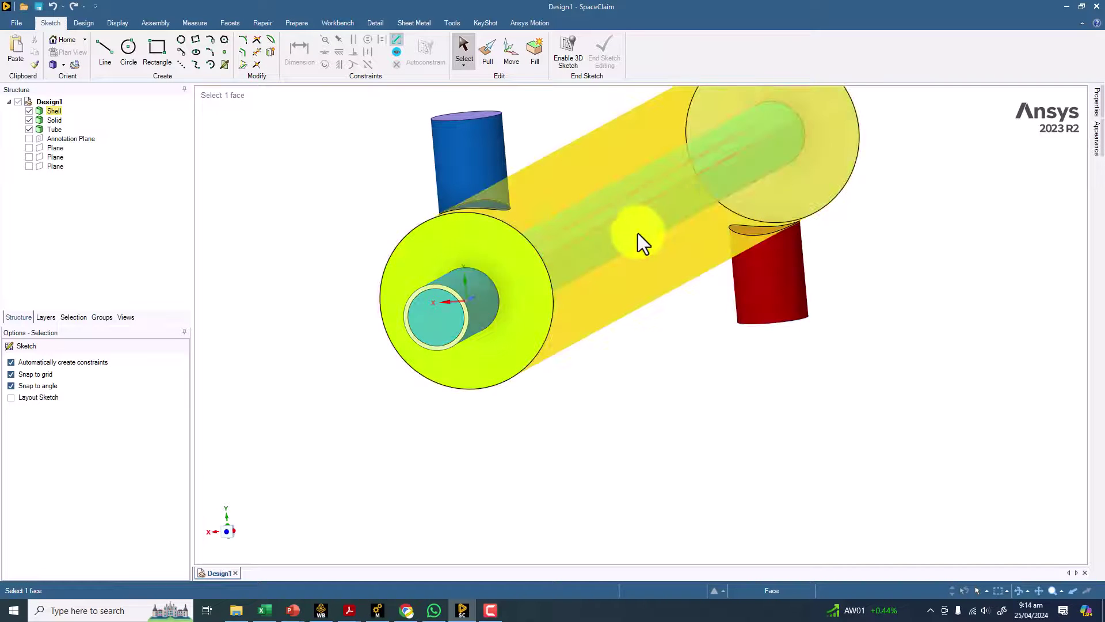
scroll(444, 271, "up", 5)
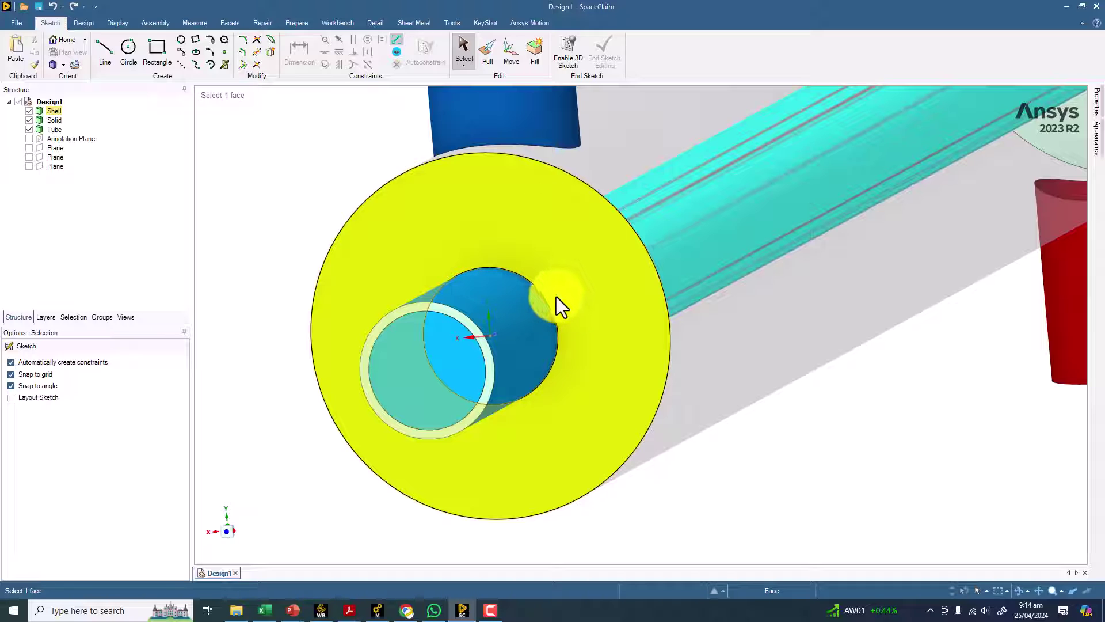
key("Escape")
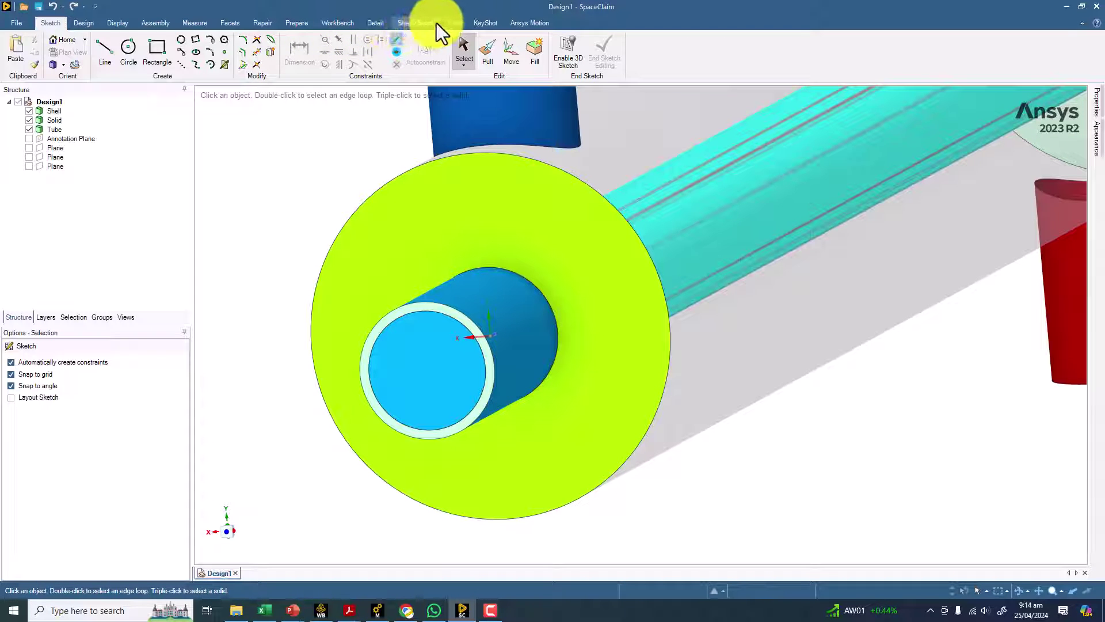
left_click(347, 26)
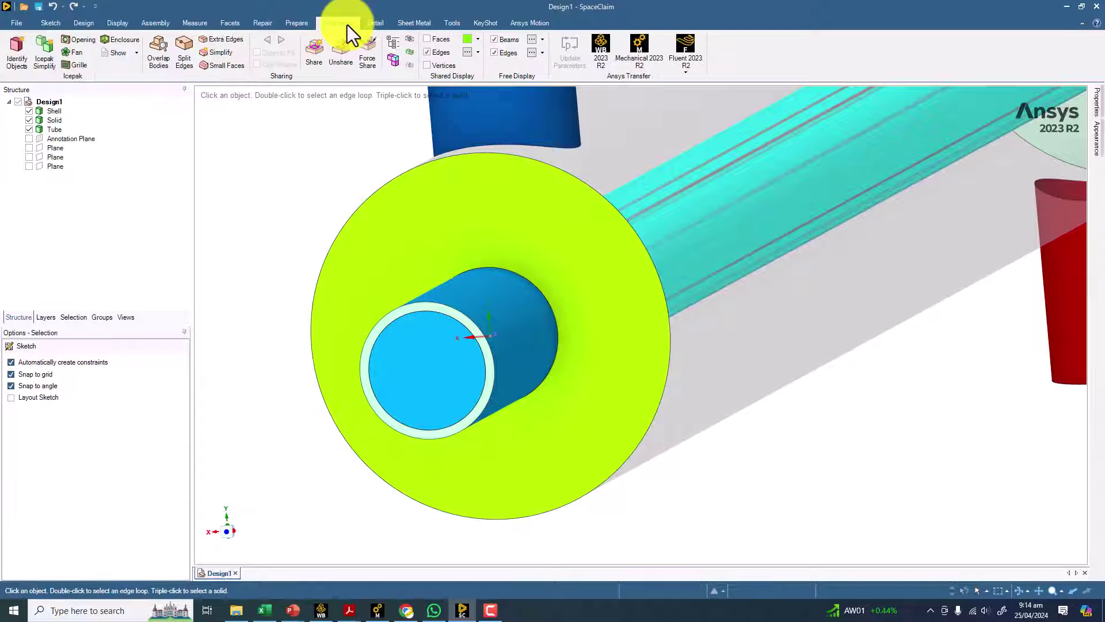
left_click(300, 24)
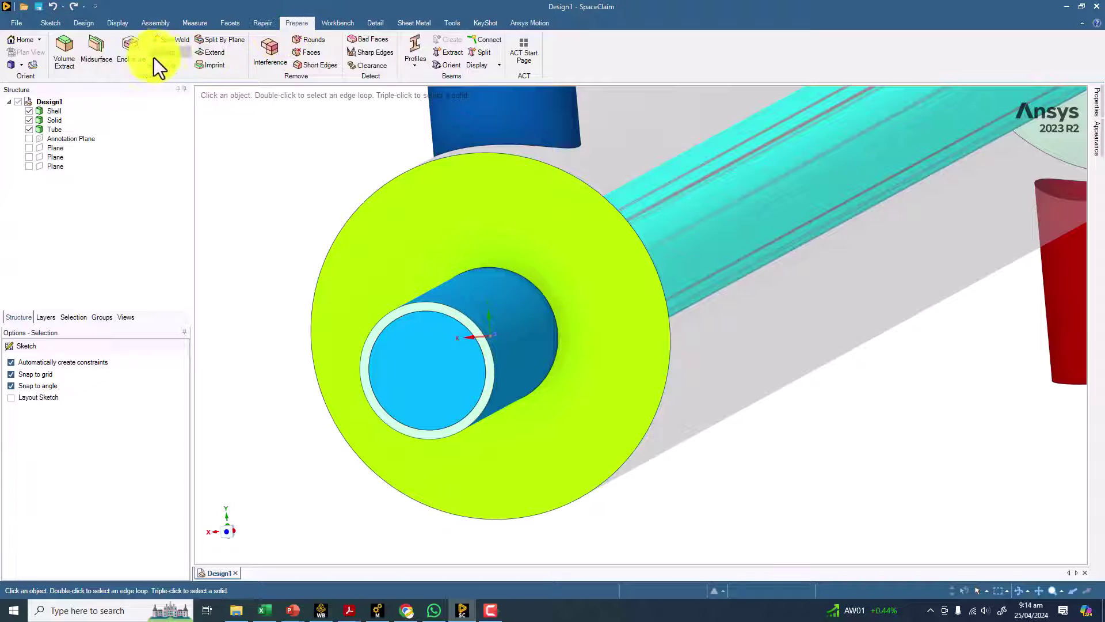
left_click(62, 57)
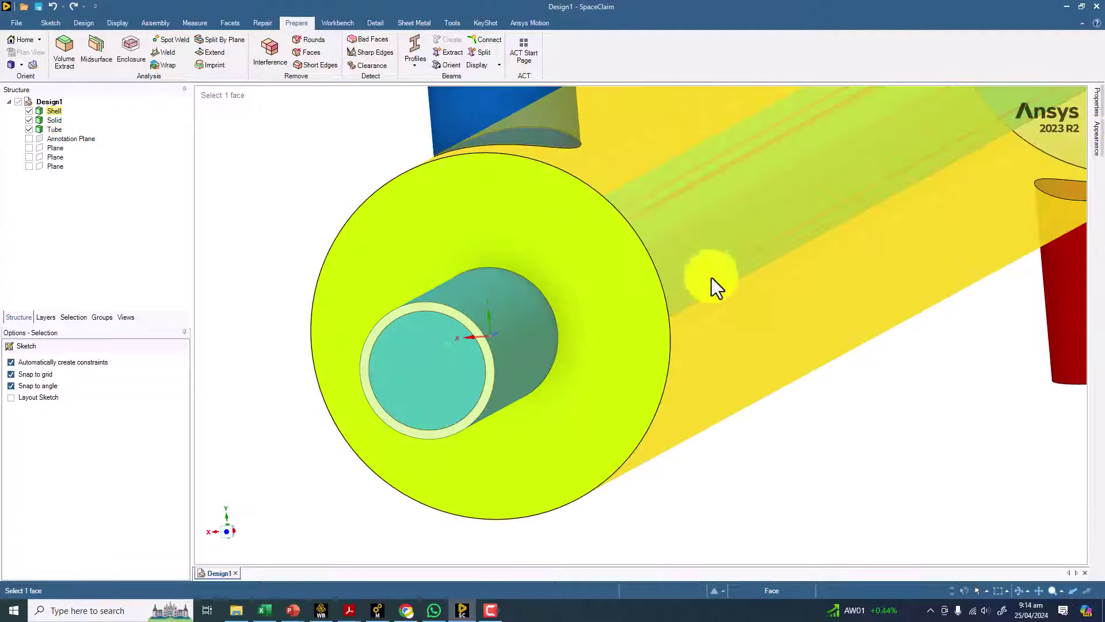
scroll(711, 277, "down", 6)
middle_click_drag(553, 315, 520, 175)
scroll(517, 211, "up", 3)
scroll(468, 205, "down", 2)
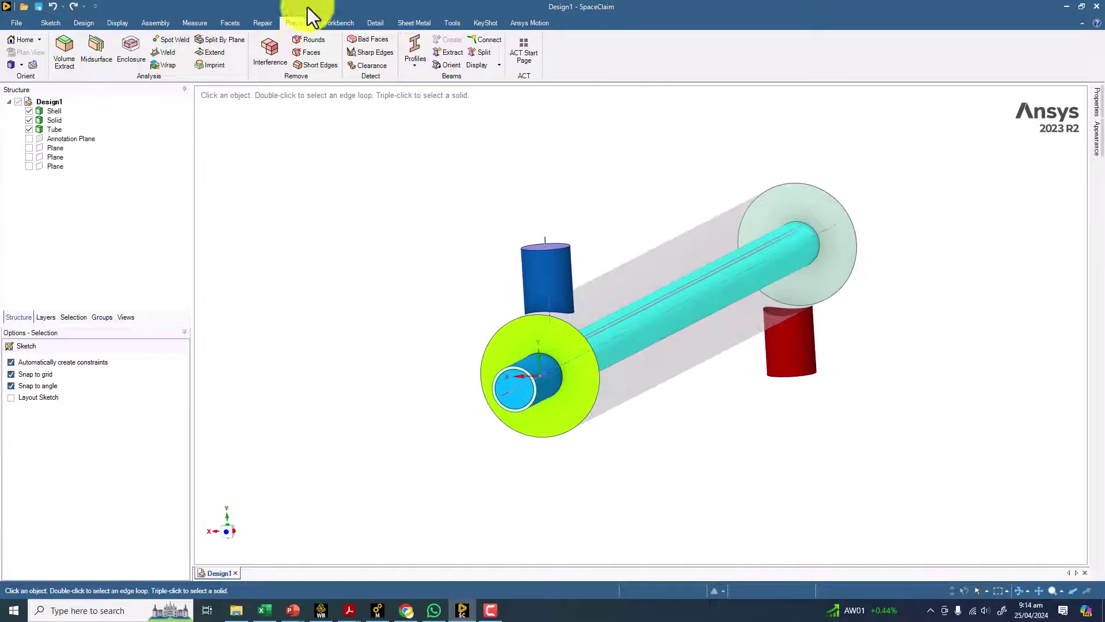
Transfer the model to Fluent 2023 R2's watertight geometry workflow, starting it with double precision and 4 meshing and 4 solver processes
left_click(320, 23)
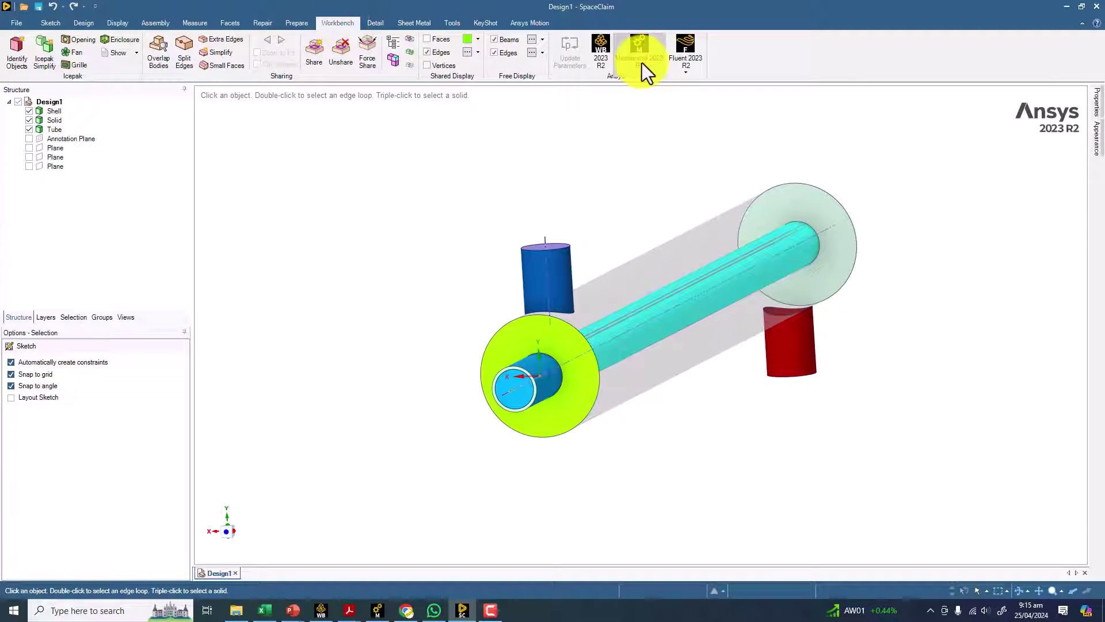
left_click(684, 72)
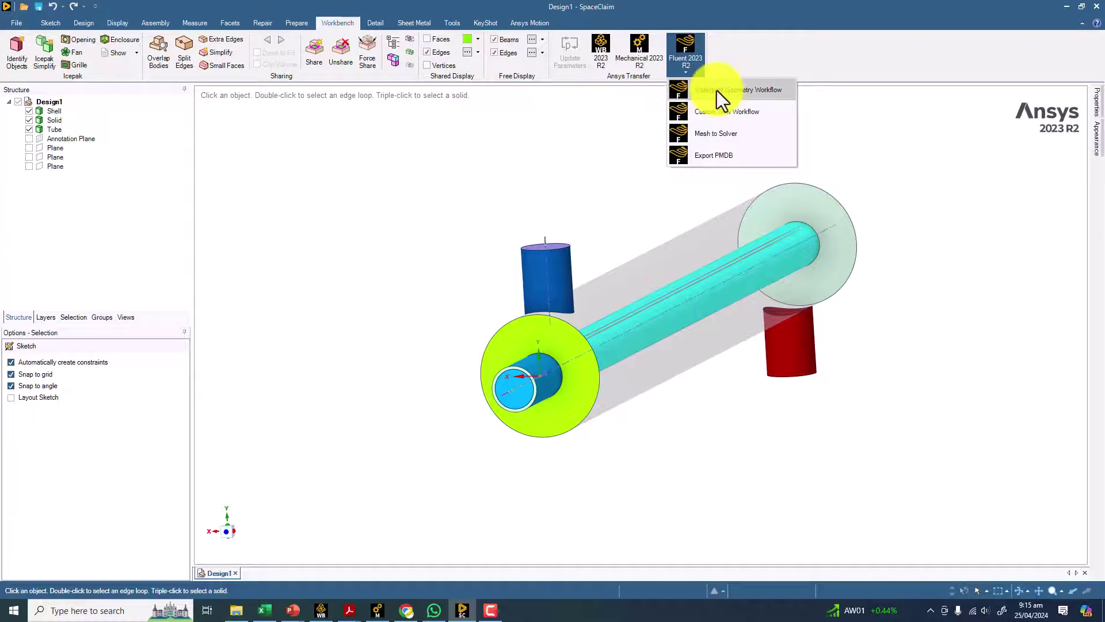
left_click(765, 98)
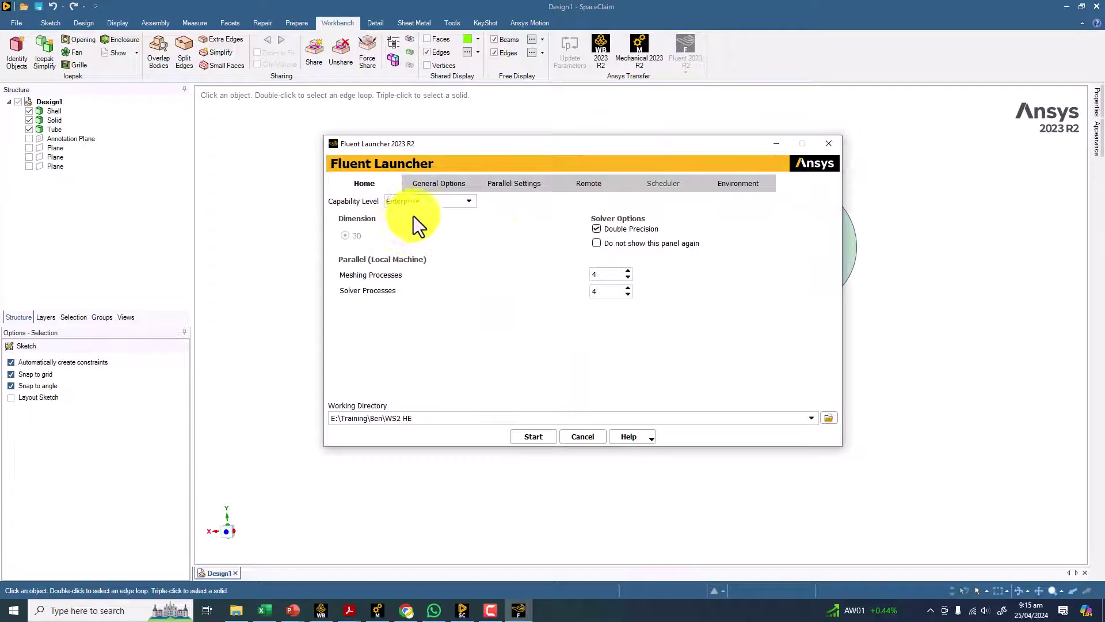
left_click(538, 439)
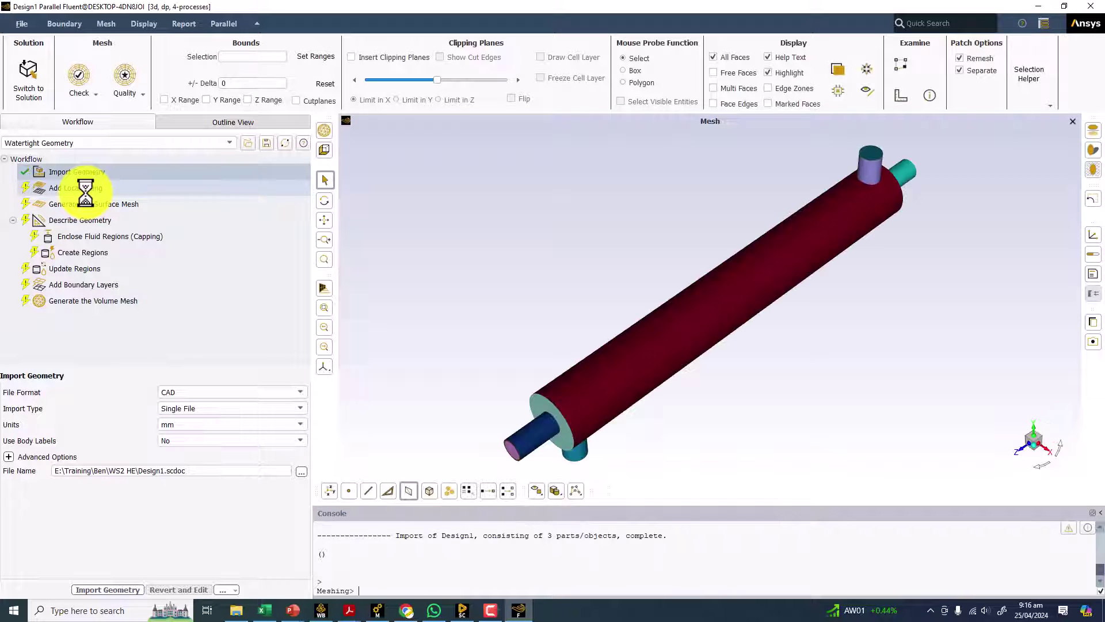
Cut the imported model with a clipping plane limited in X and flip it to inspect both halves of the interior
left_click_drag(475, 223, 435, 199)
left_click(363, 57)
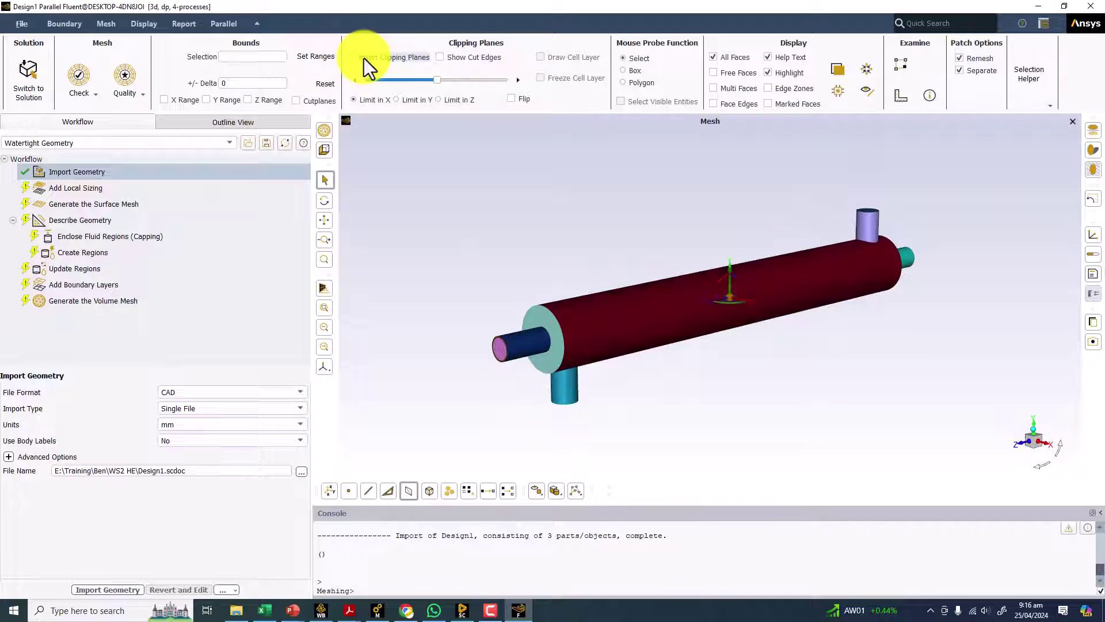
left_click_drag(614, 211, 555, 239)
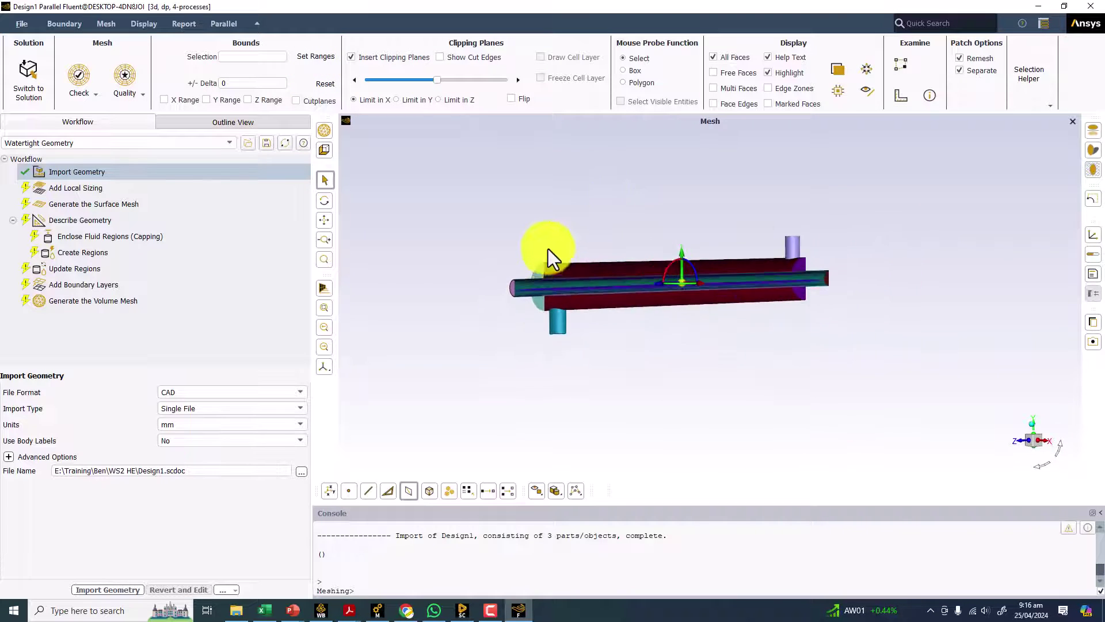
scroll(579, 292, "up", 5)
scroll(516, 301, "up", 3)
scroll(520, 316, "down", 6)
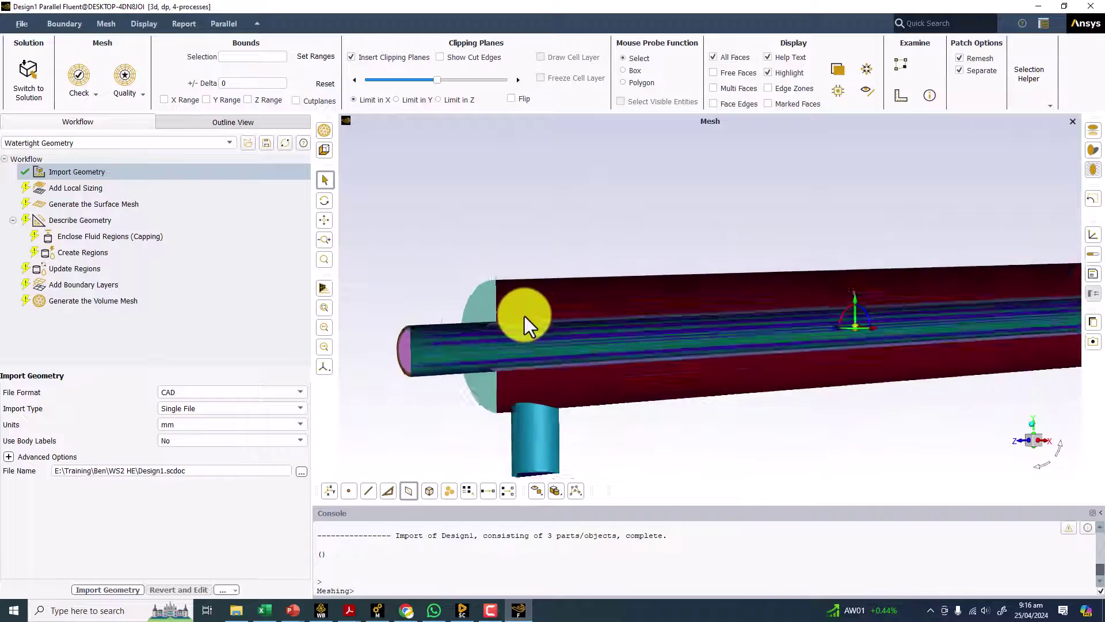
left_click_drag(512, 223, 525, 173)
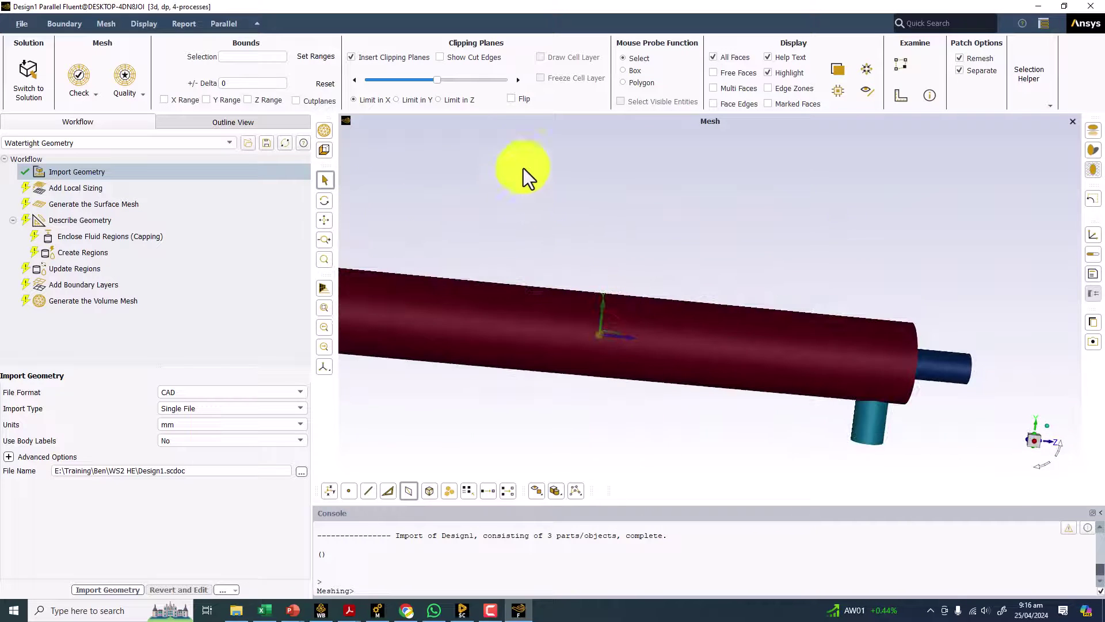
left_click(520, 99)
left_click_drag(477, 220, 449, 262)
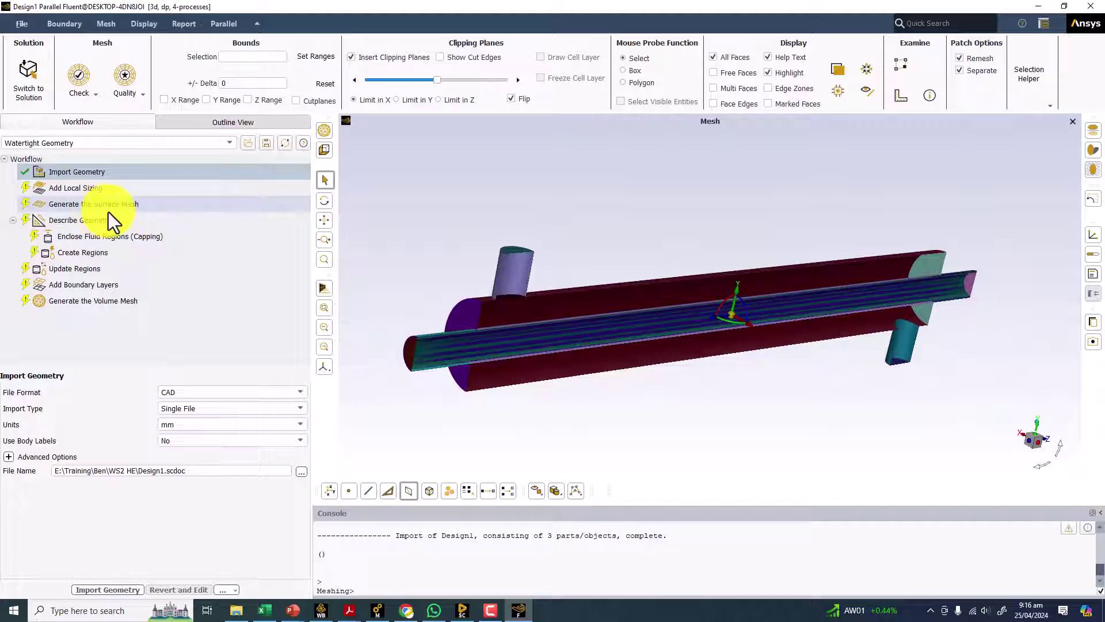
Open the surface mesh generation settings and remove the clipping plane to preview the size boxes on the whole model
left_click(85, 190)
scroll(523, 254, "up", 5)
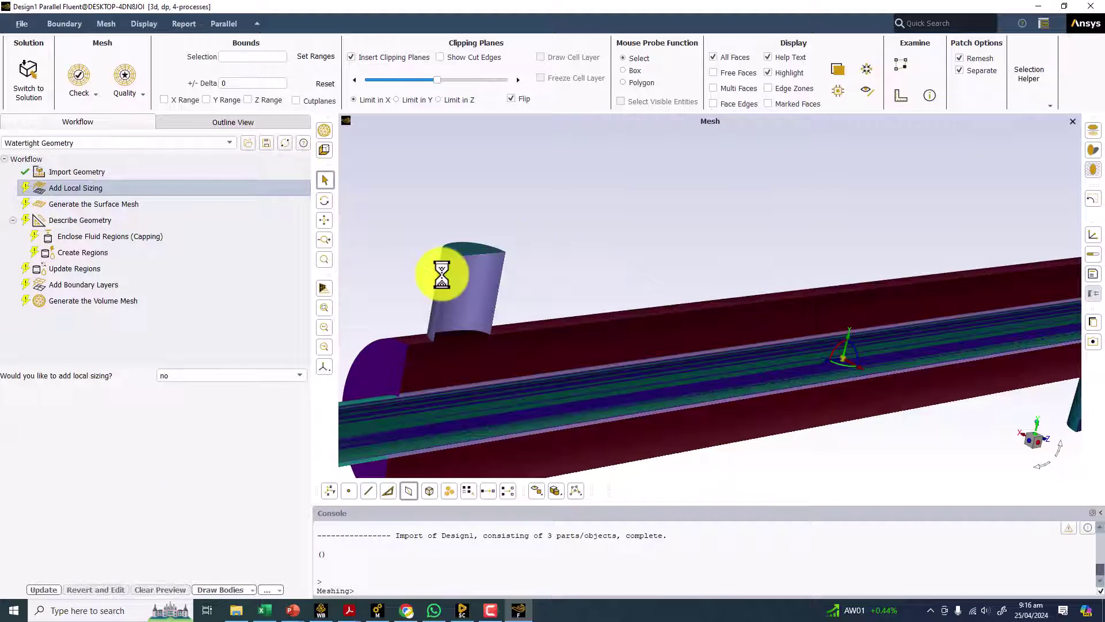
left_click_drag(438, 244, 485, 270)
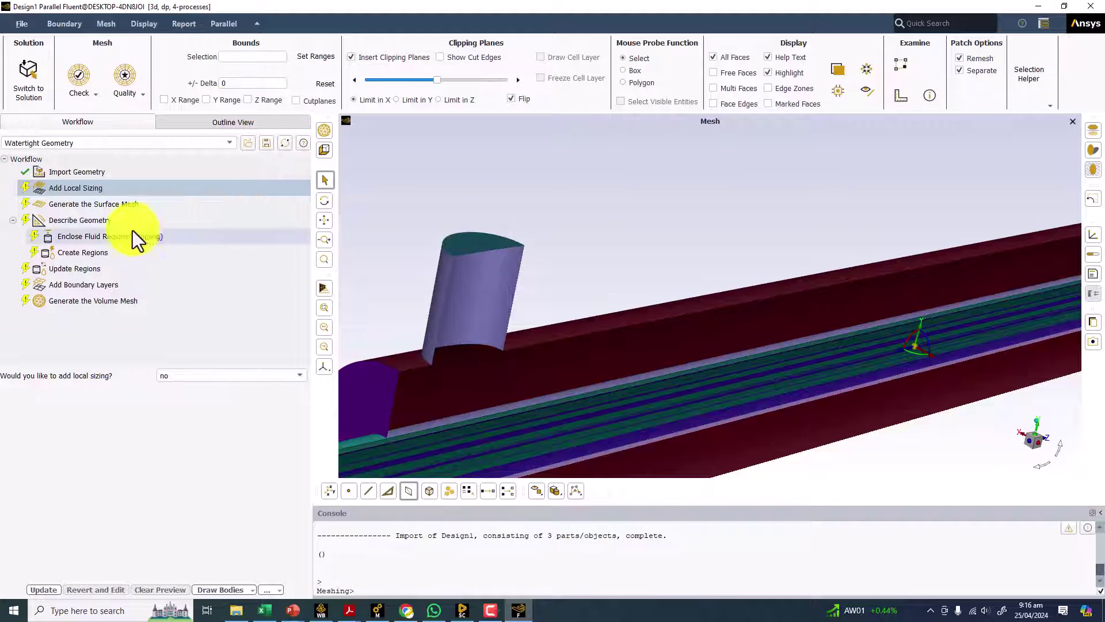
left_click(118, 205)
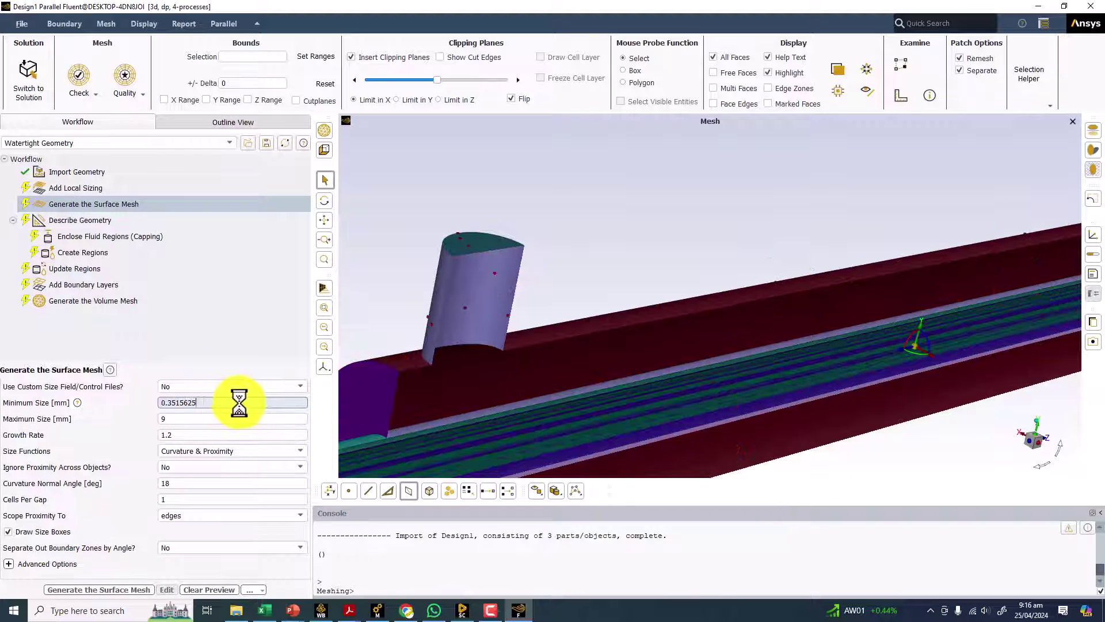
left_click(373, 57)
left_click_drag(427, 195, 427, 279)
scroll(460, 282, "up", 6)
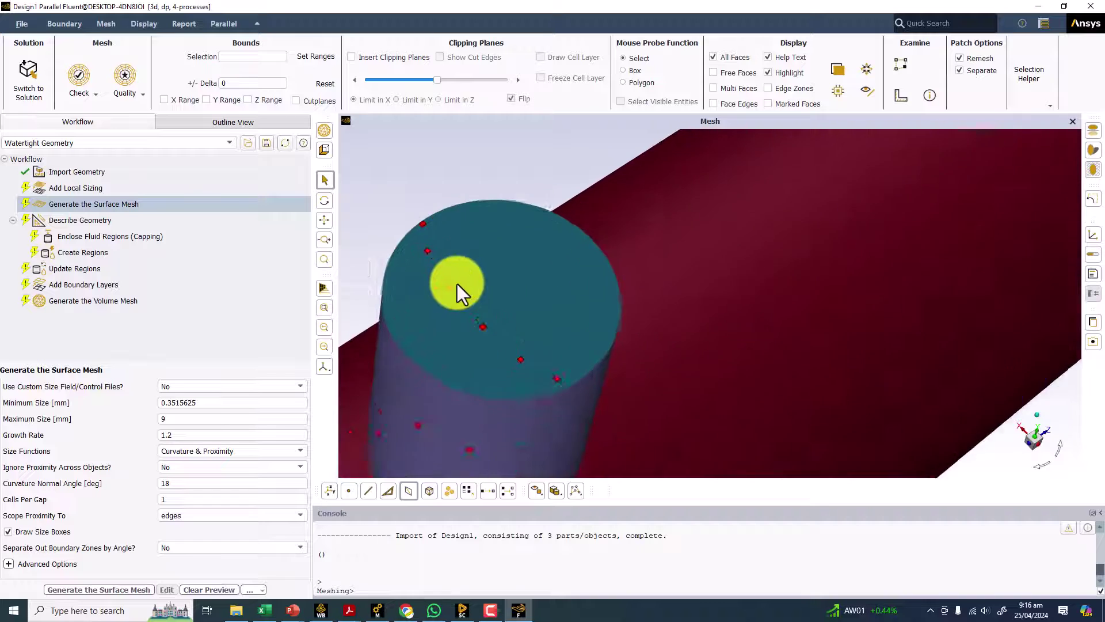
Set the surface mesh's maximum size to 4 mm
left_click(178, 419)
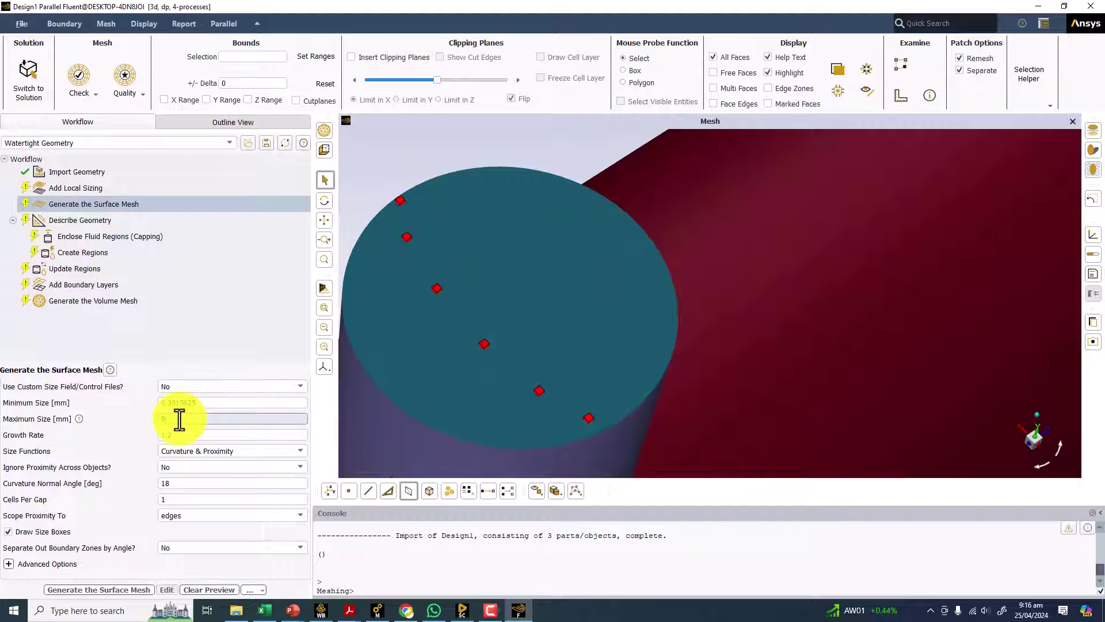
scroll(530, 370, "down", 3)
scroll(586, 340, "down", 3)
left_click_drag(585, 343, 544, 285)
scroll(576, 375, "down", 3)
double_click(173, 418)
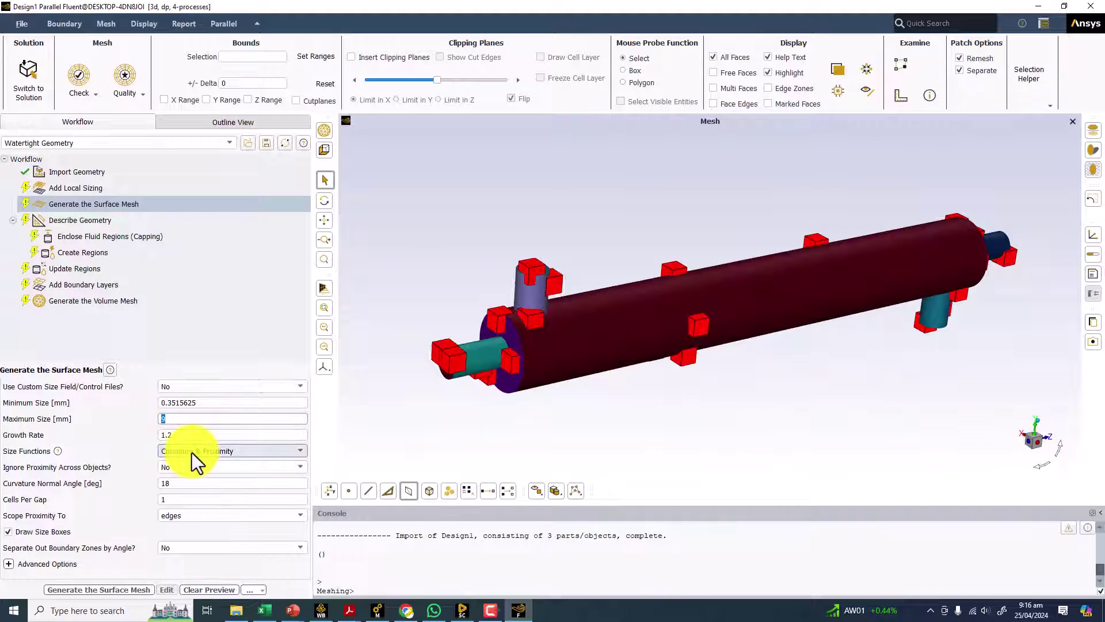
Set the surface mesh's minimum size to 0.2 mm and its cells per gap to 2, checking size boxes against the tube wall
double_click(179, 500)
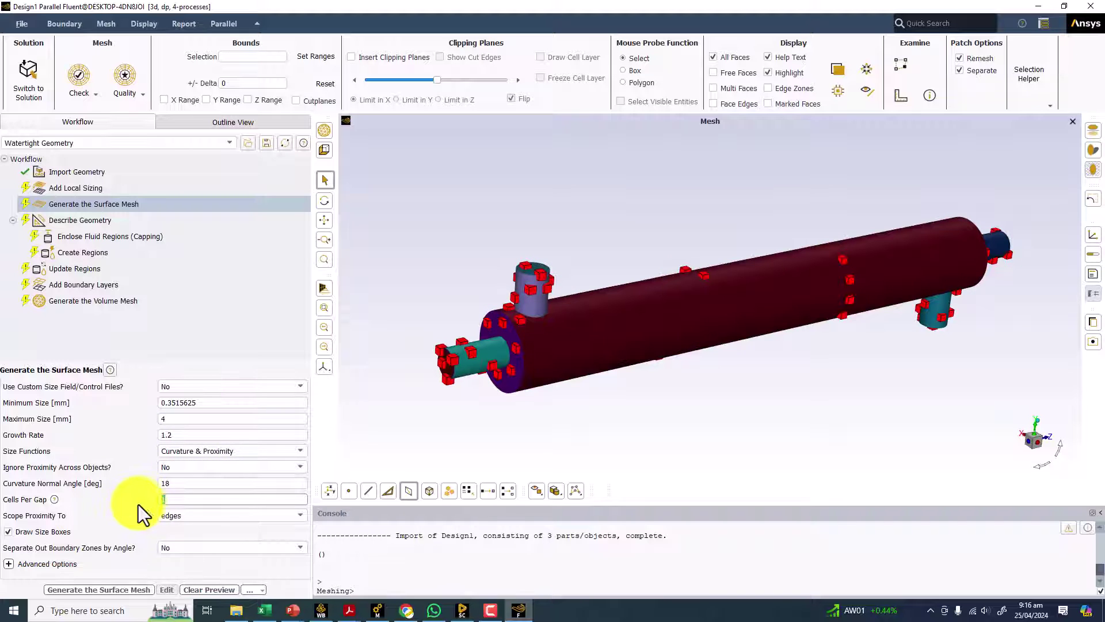
scroll(382, 334, "up", 6)
scroll(499, 353, "up", 5)
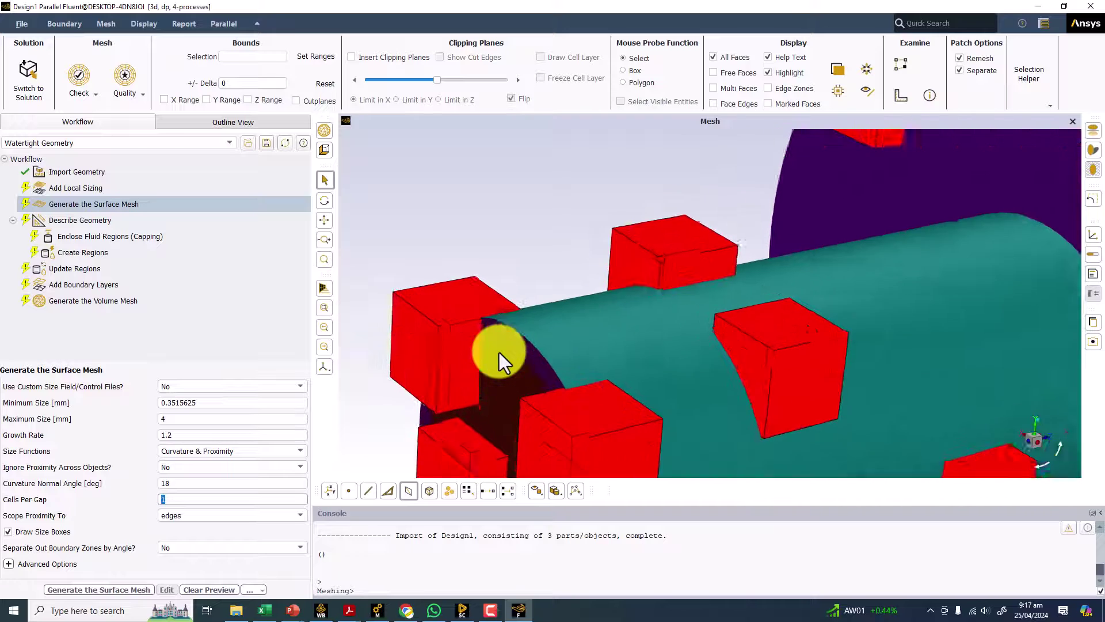
left_click(190, 403)
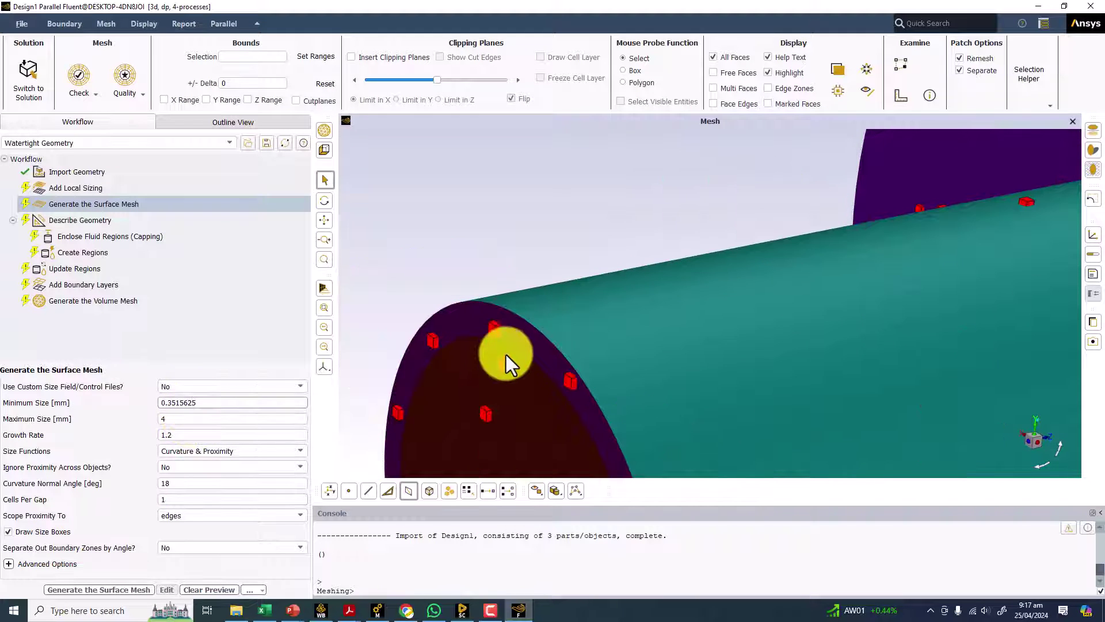
scroll(515, 349, "up", 4)
left_click_drag(592, 334, 617, 327)
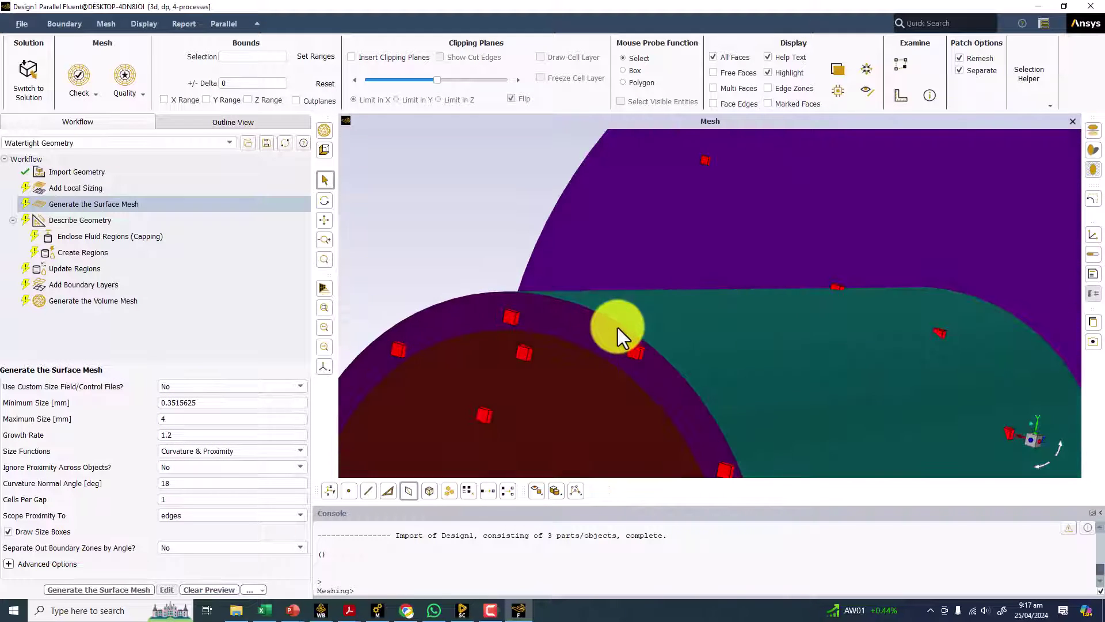
scroll(509, 328, "up", 4)
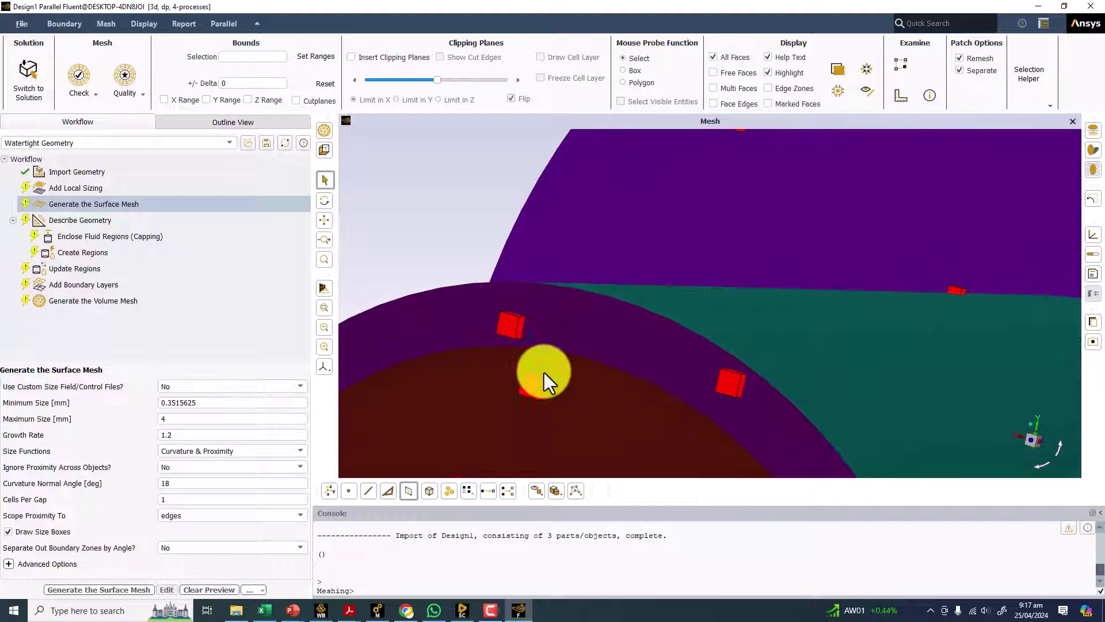
left_click(166, 403)
left_click_drag(165, 403, 267, 402)
type("2")
key("Tab")
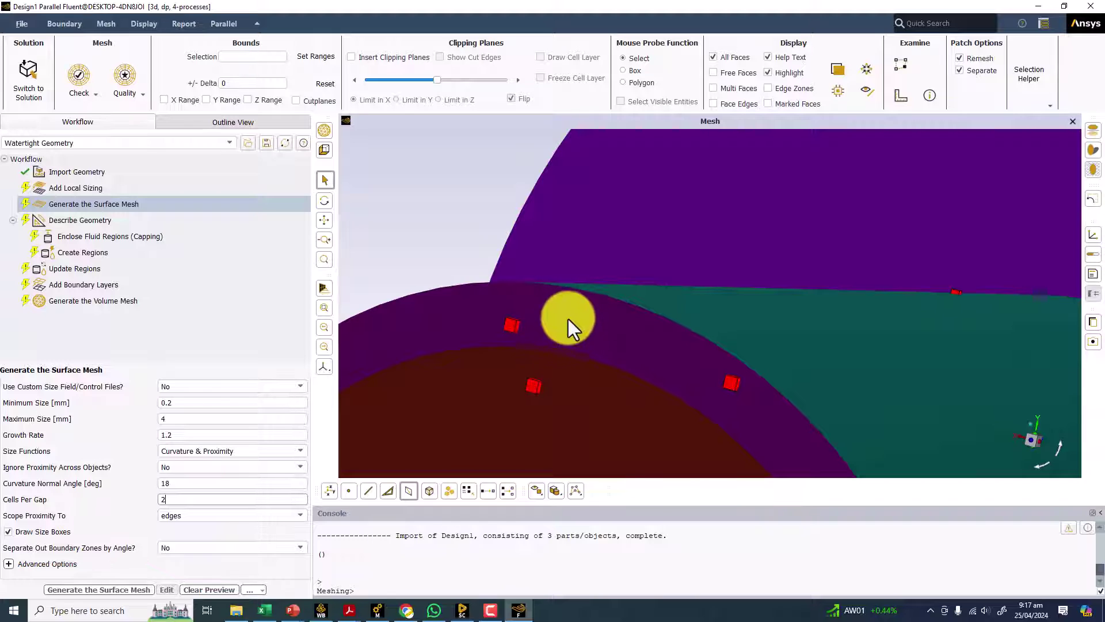
Generate the surface mesh and inspect it at the tube wall and on the shell's side nozzle
left_click(99, 589)
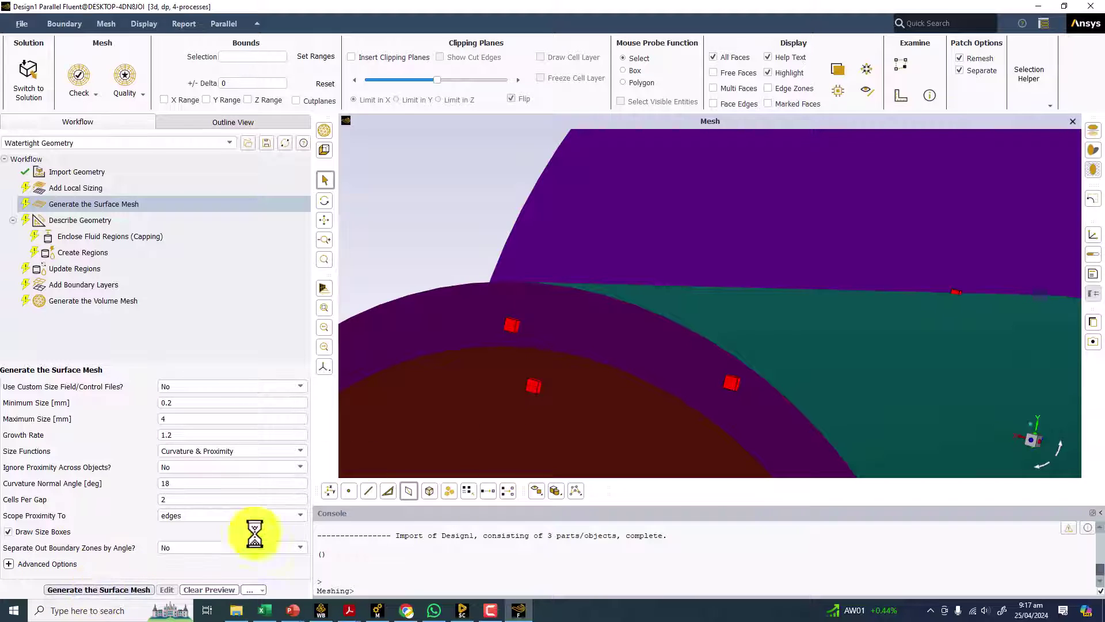
scroll(550, 318, "down", 8)
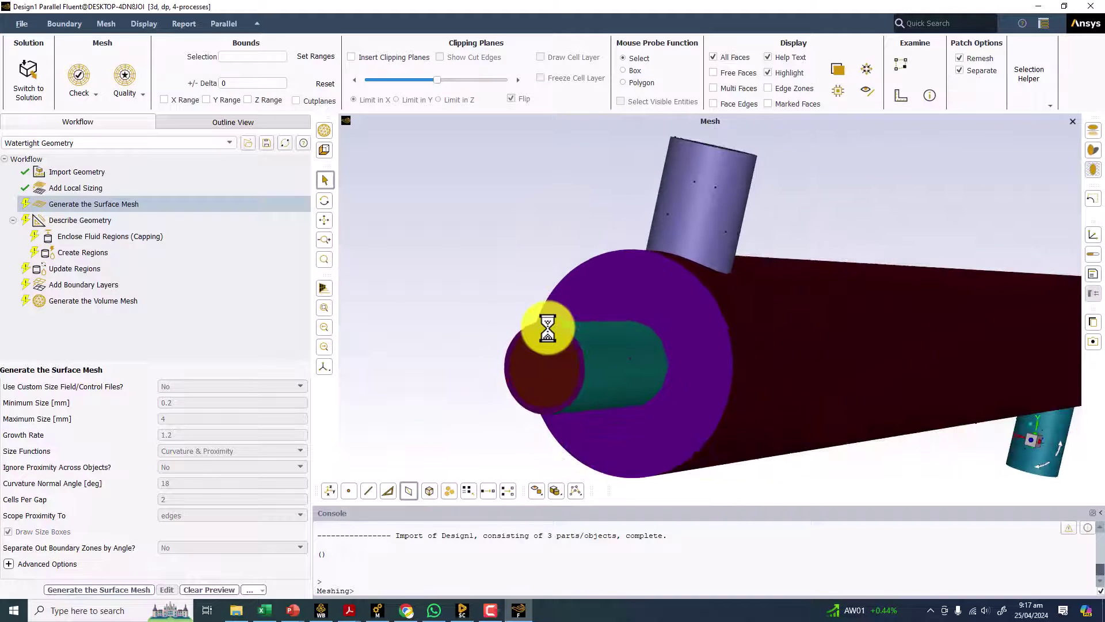
scroll(547, 328, "down", 2)
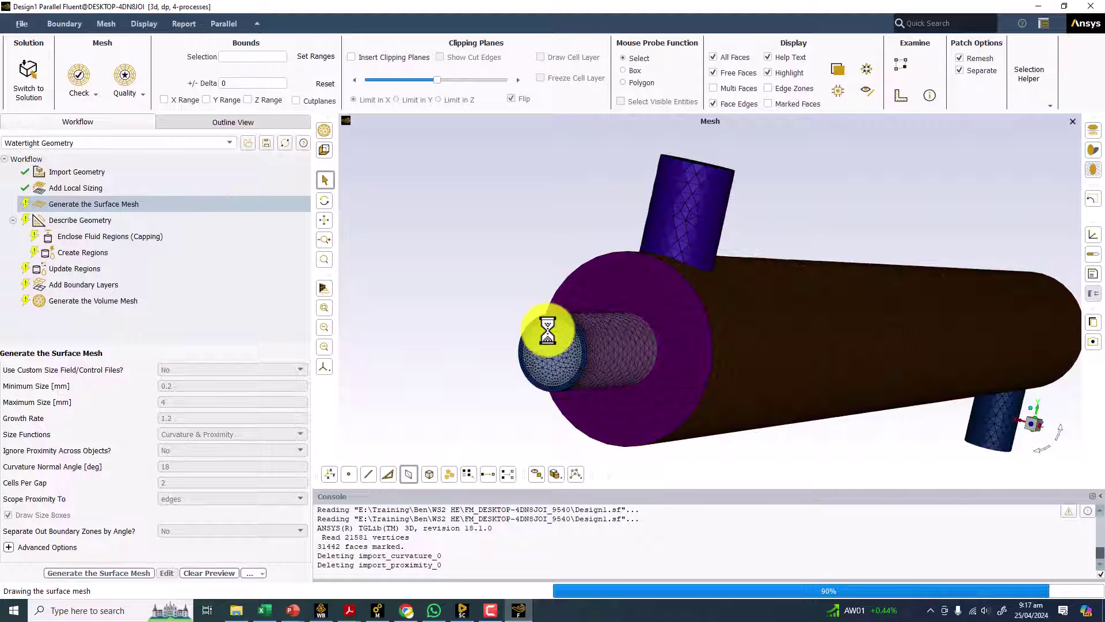
scroll(578, 340, "up", 10)
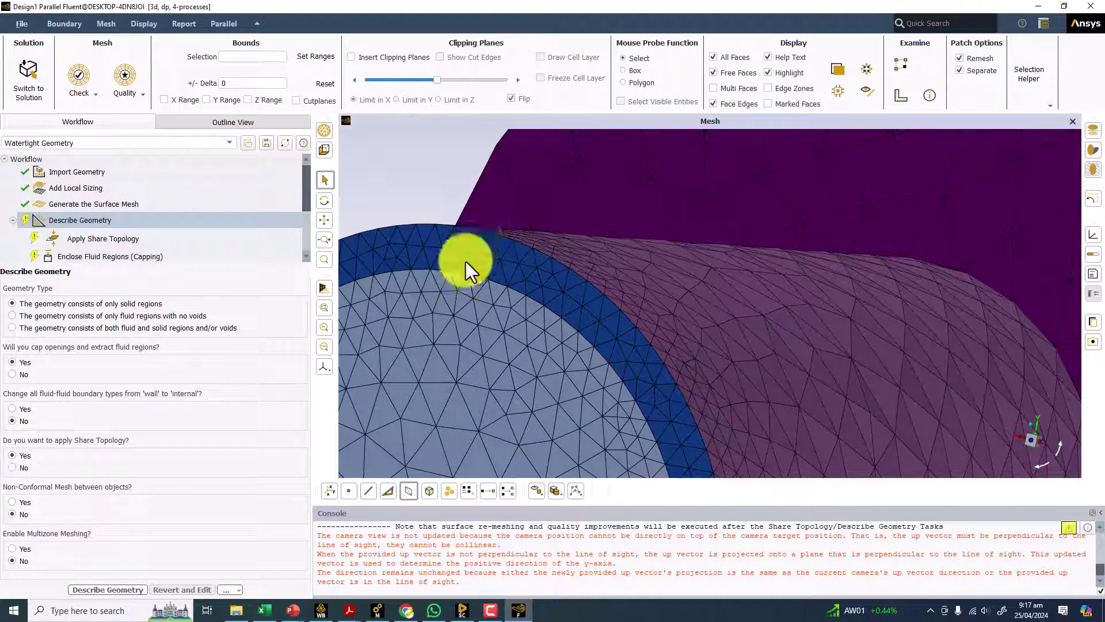
scroll(562, 320, "down", 8)
left_click_drag(562, 328, 524, 291)
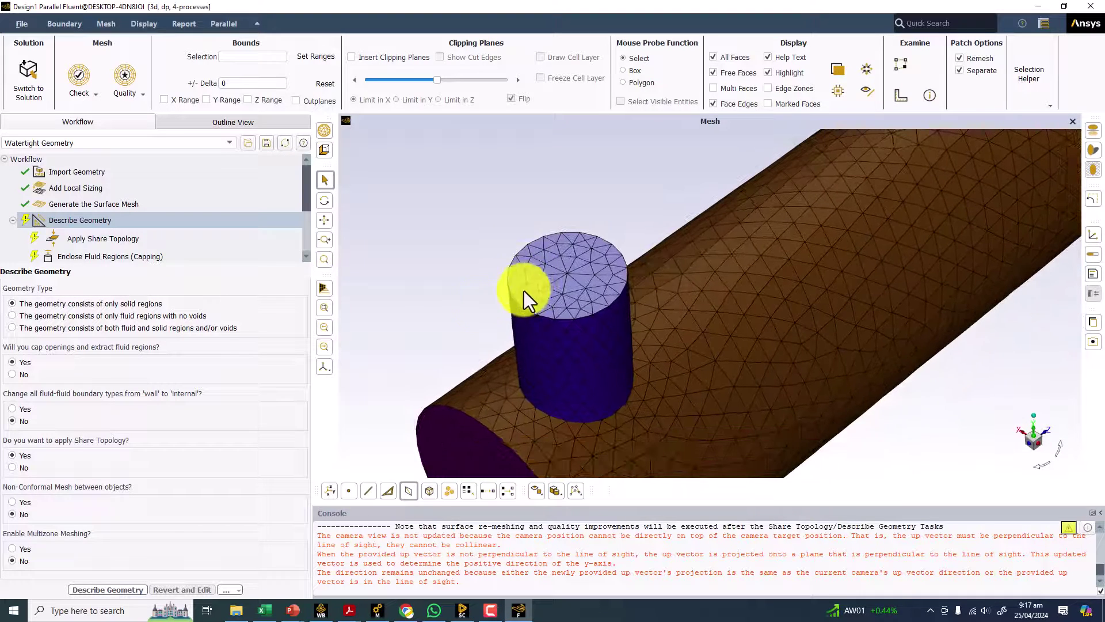
Revert the local sizing task for editing and choose to add a local sizing
left_click(81, 187)
left_click(39, 586)
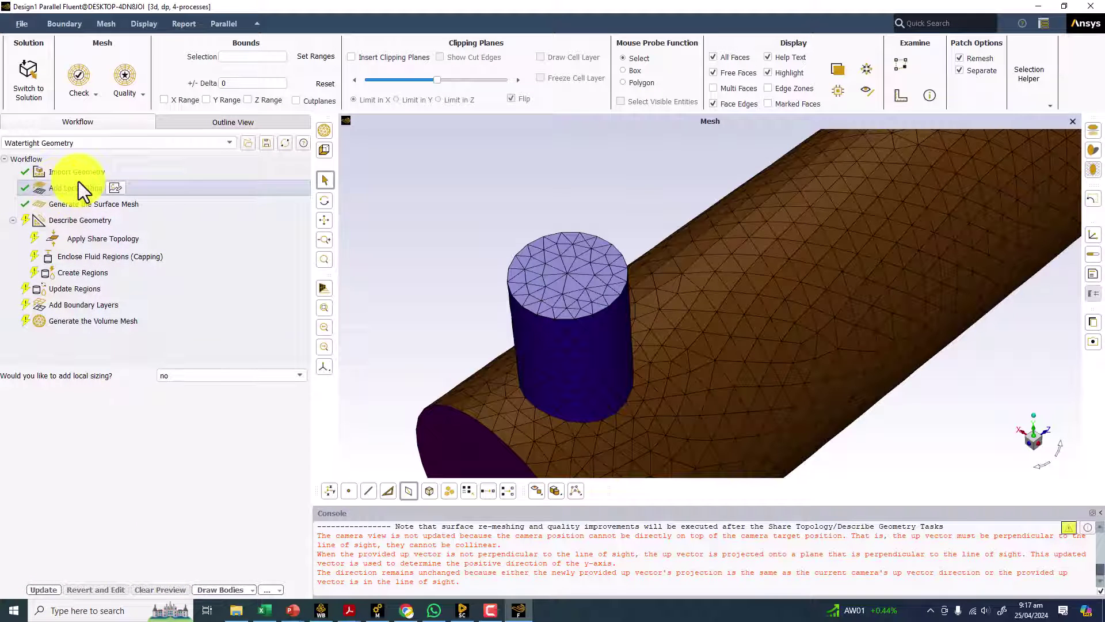
left_click(191, 376)
left_click(173, 383)
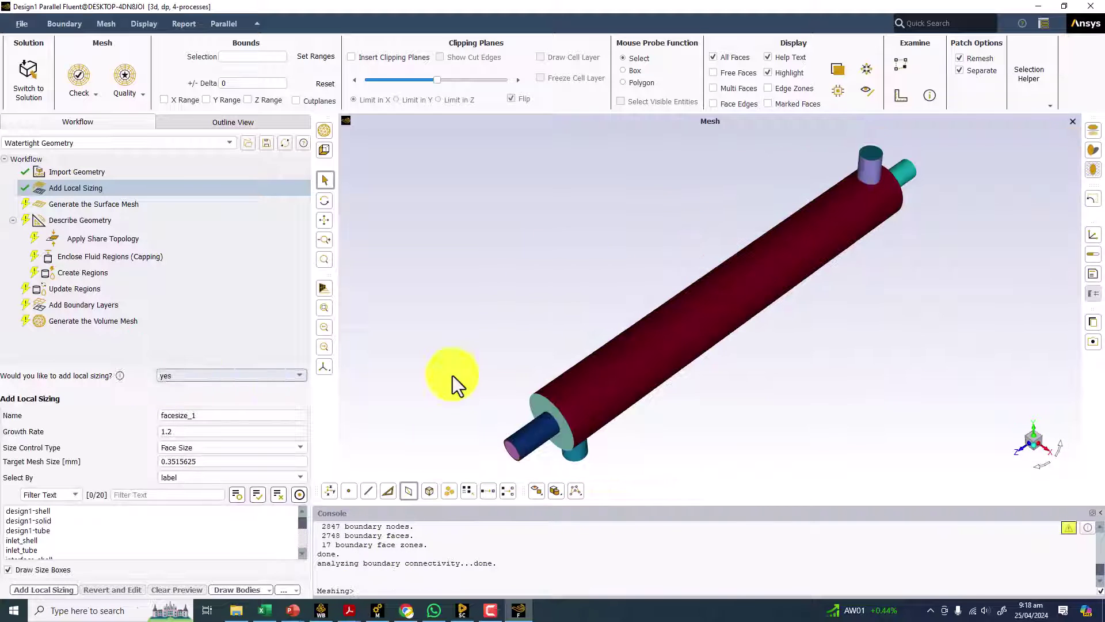
Select the inlet_shell and outlet_shell labels as the target of a face sizing
left_click_drag(555, 335, 555, 284)
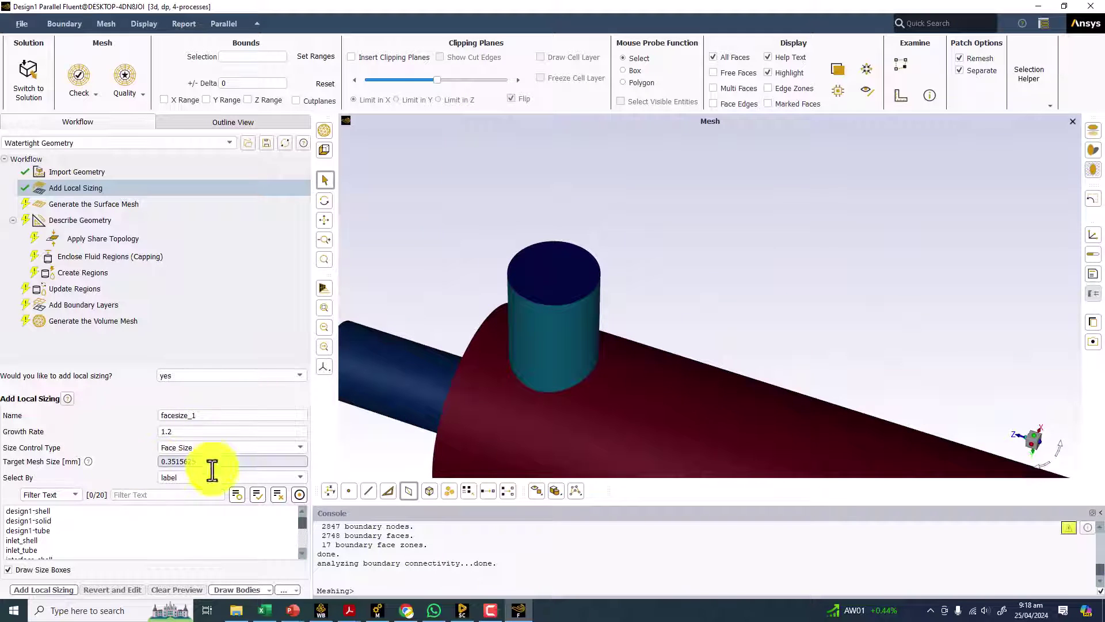
scroll(54, 522, "down", 1)
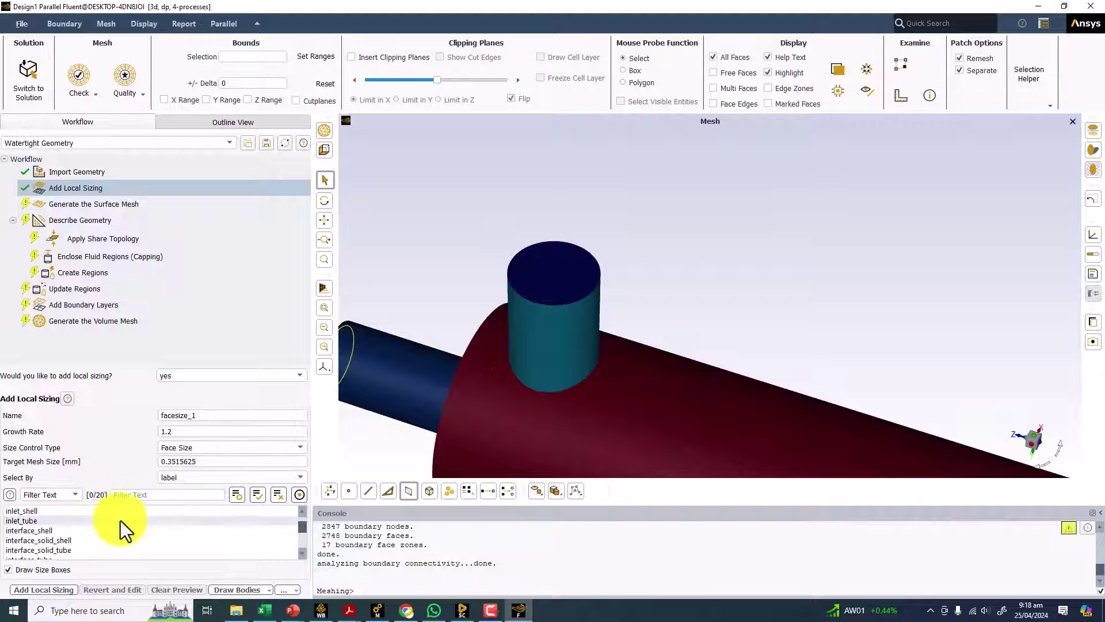
left_click(19, 510)
scroll(126, 543, "down", 1)
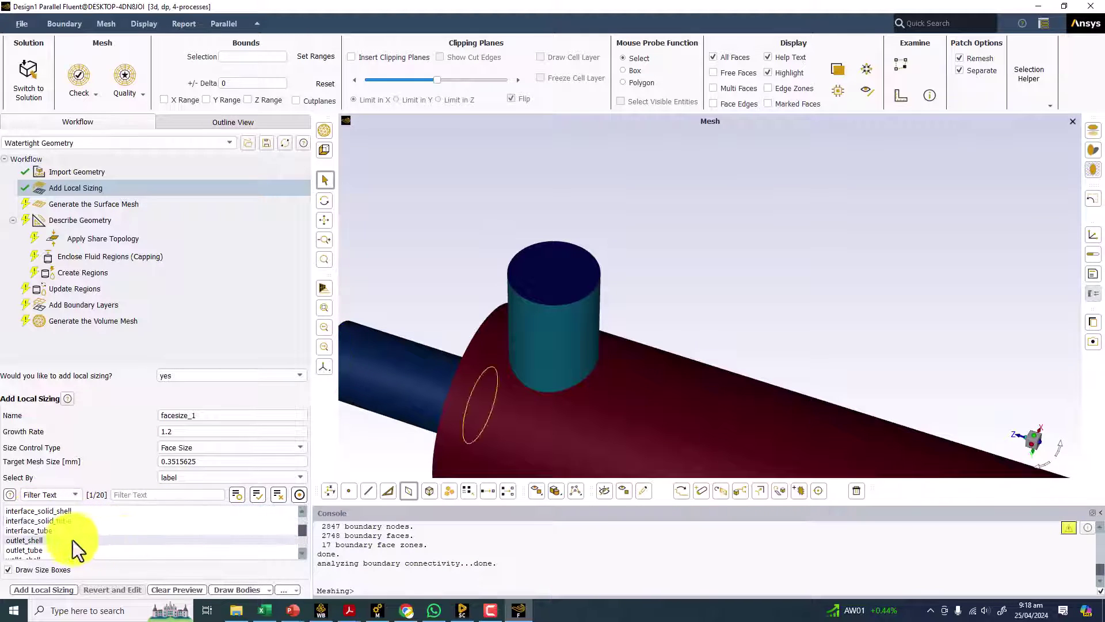
left_click(40, 541)
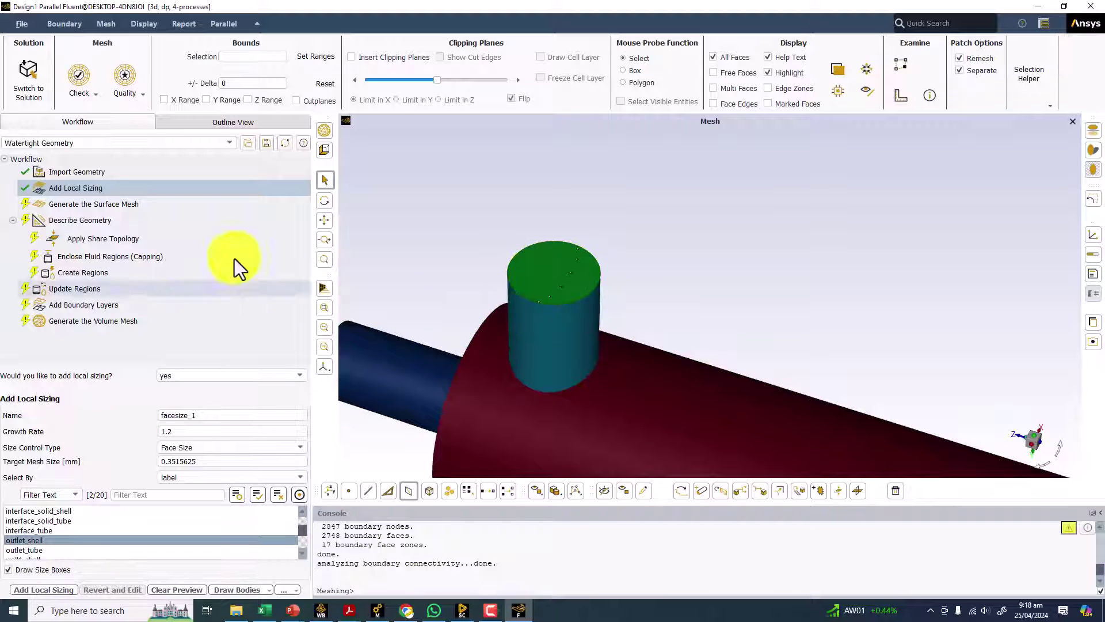
left_click_drag(535, 271, 455, 320)
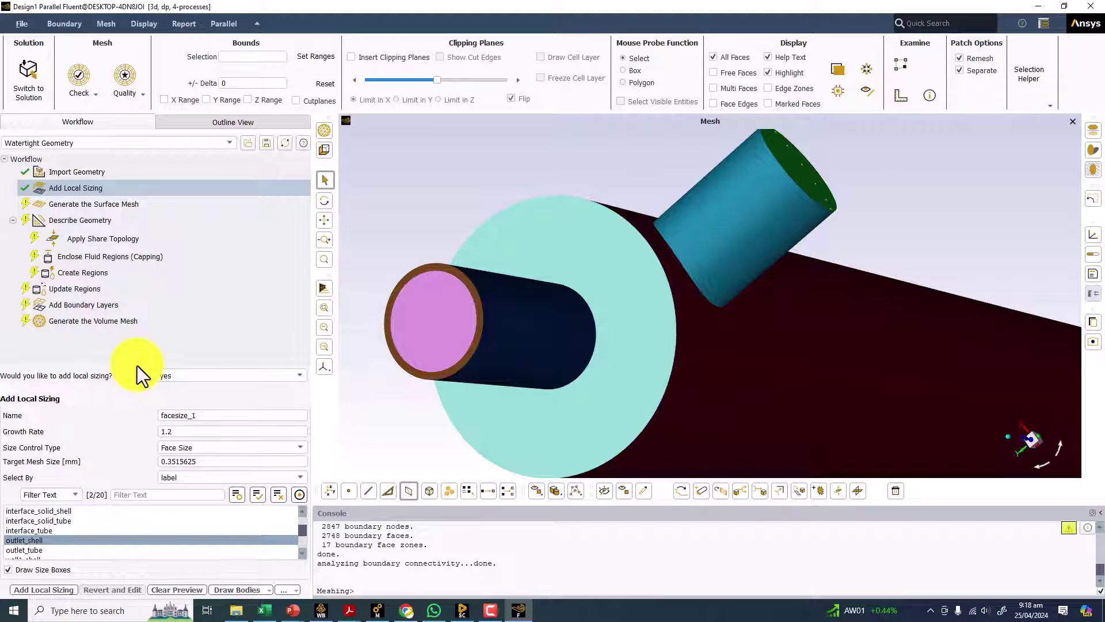
left_click_drag(140, 367, 141, 265)
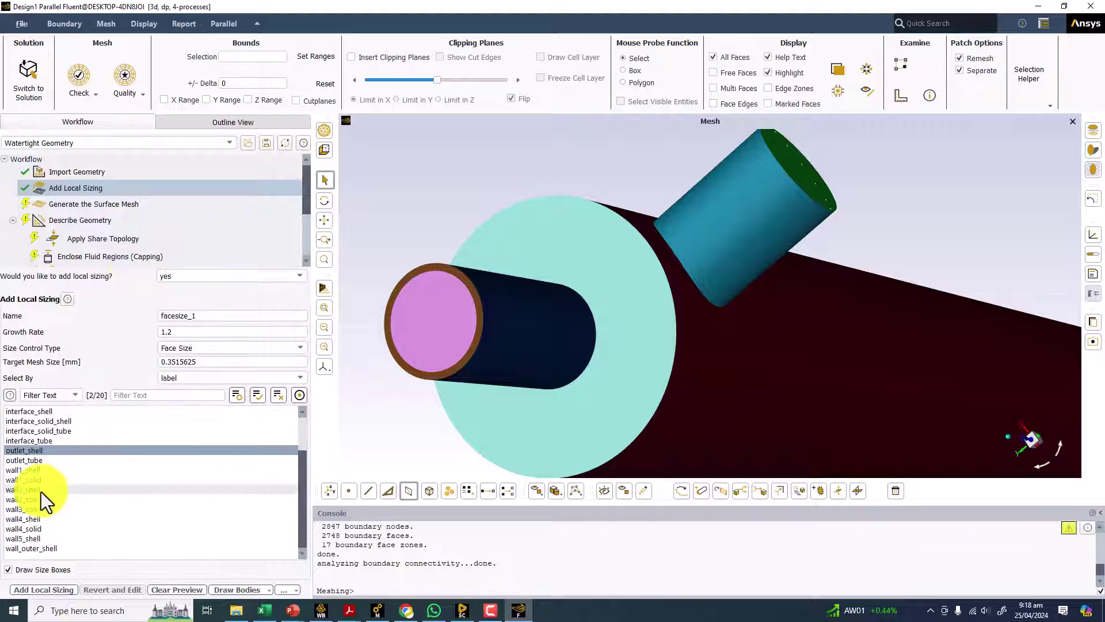
scroll(40, 490, "up", 2)
left_click_drag(518, 374, 564, 237)
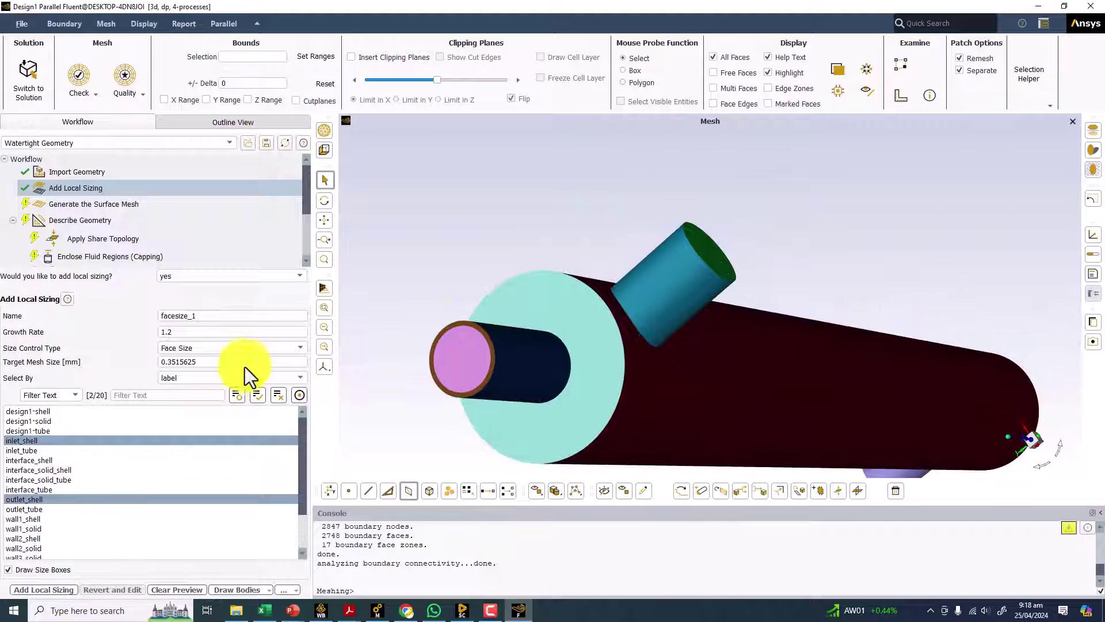
Set the face sizing's target mesh size to 1 mm and preview its size boxes on the shell nozzle's end face
scroll(554, 281, "up", 5)
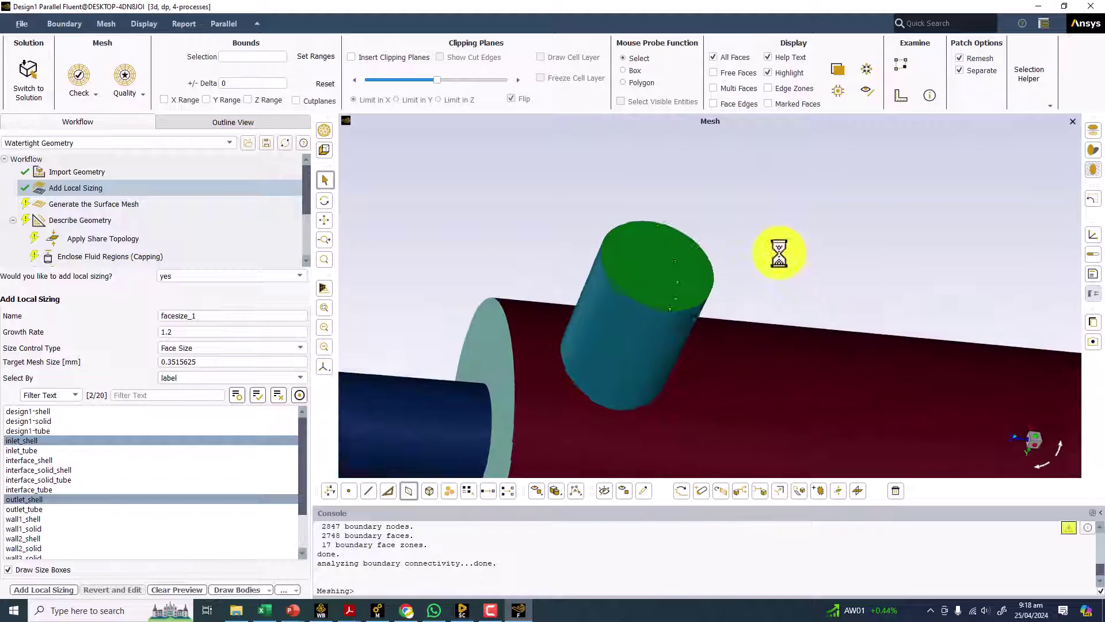
scroll(779, 254, "up", 3)
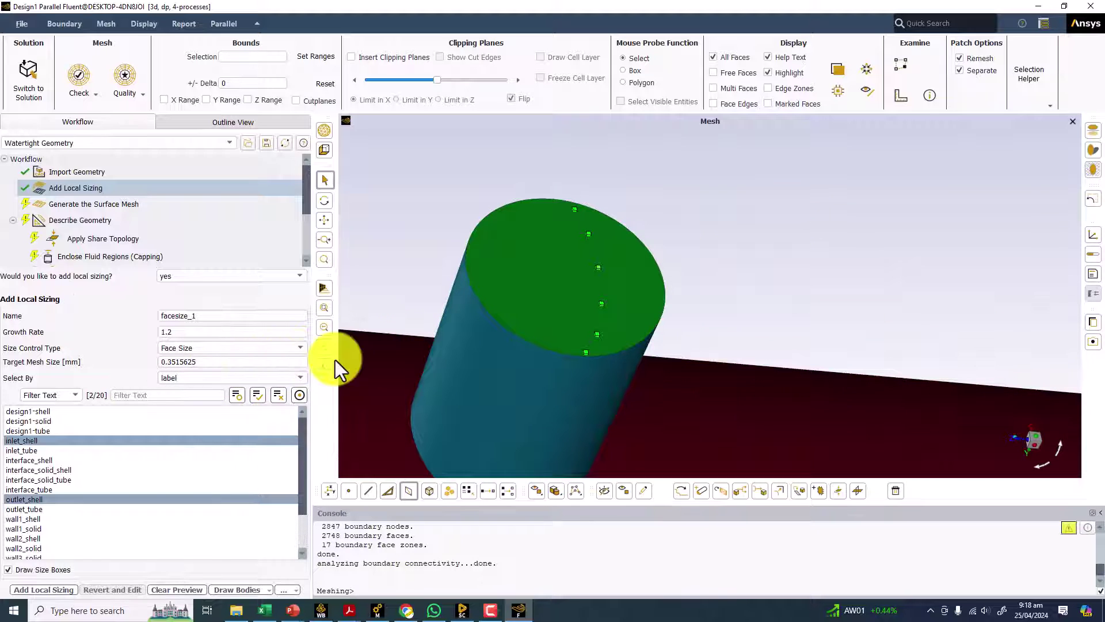
left_click_drag(209, 365, 103, 358)
type("1")
left_click(188, 332)
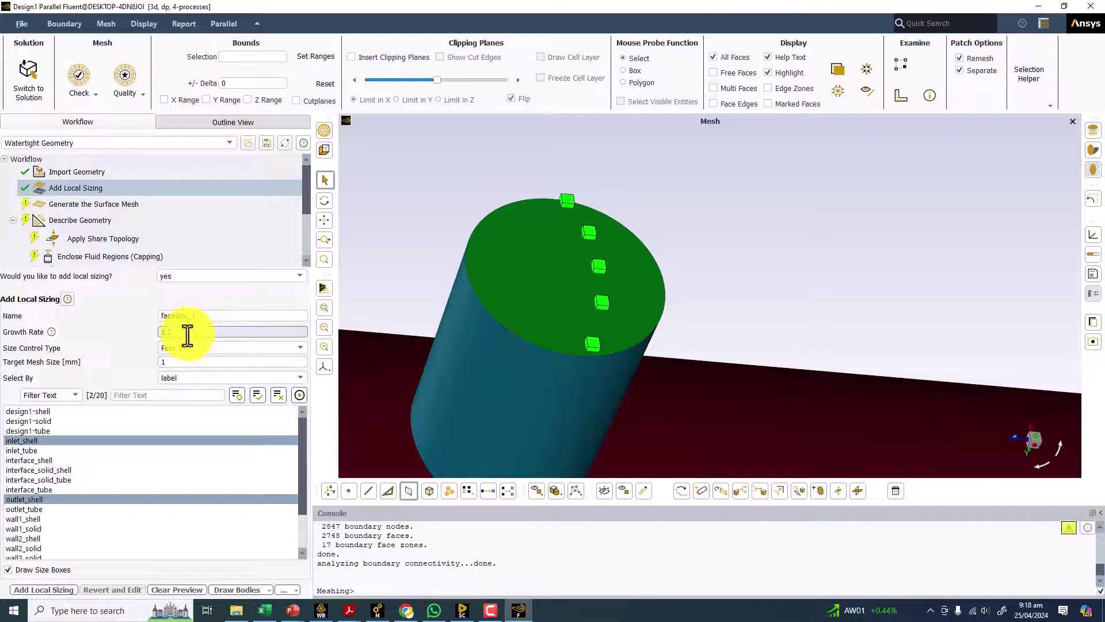
left_click_drag(572, 278, 530, 245)
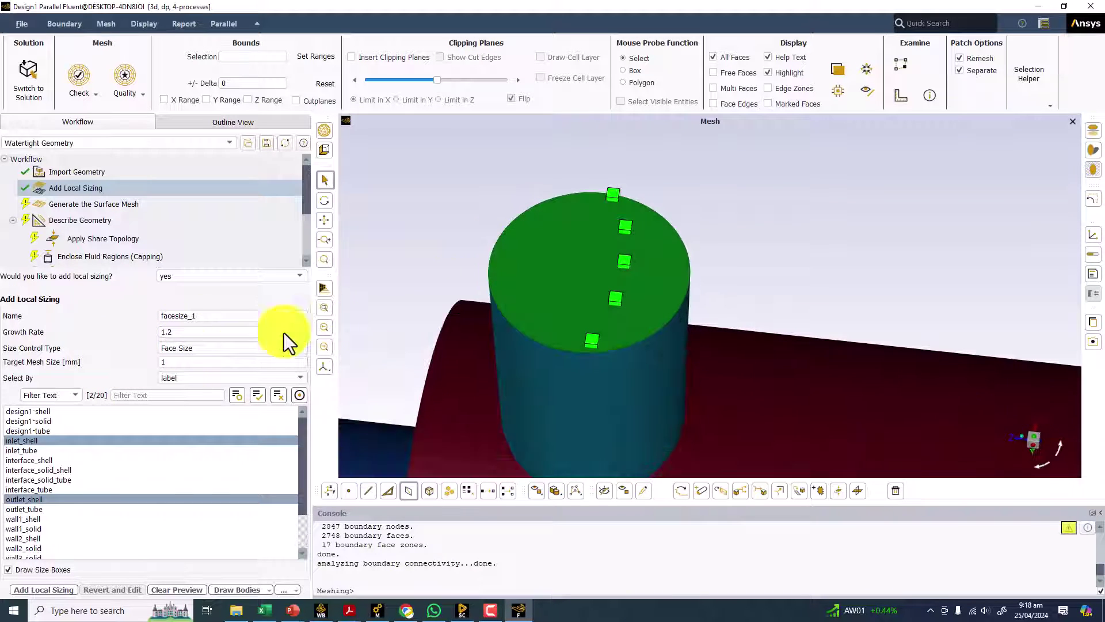
double_click(185, 363)
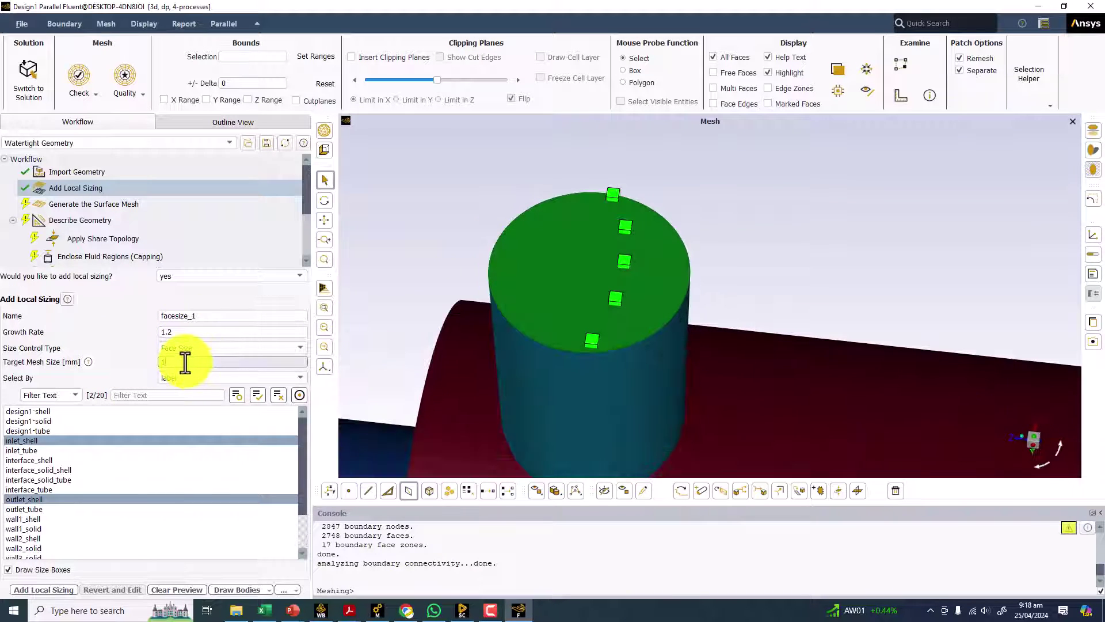
Examine the global surface mesh size boxes around the shell nozzle and its end face
left_click(72, 208)
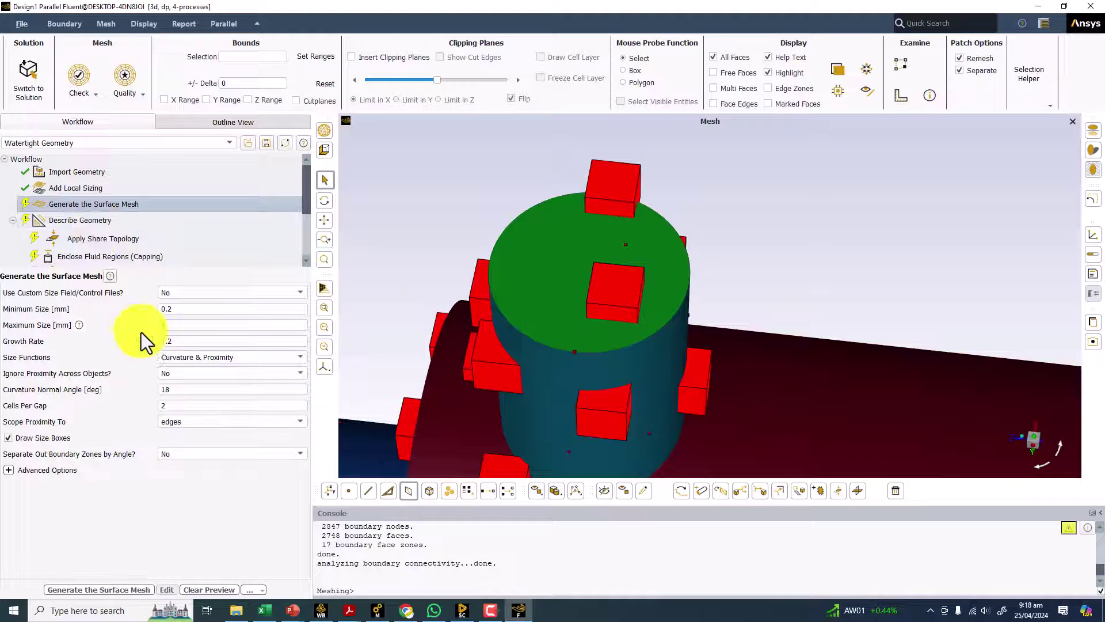
scroll(608, 242, "up", 2)
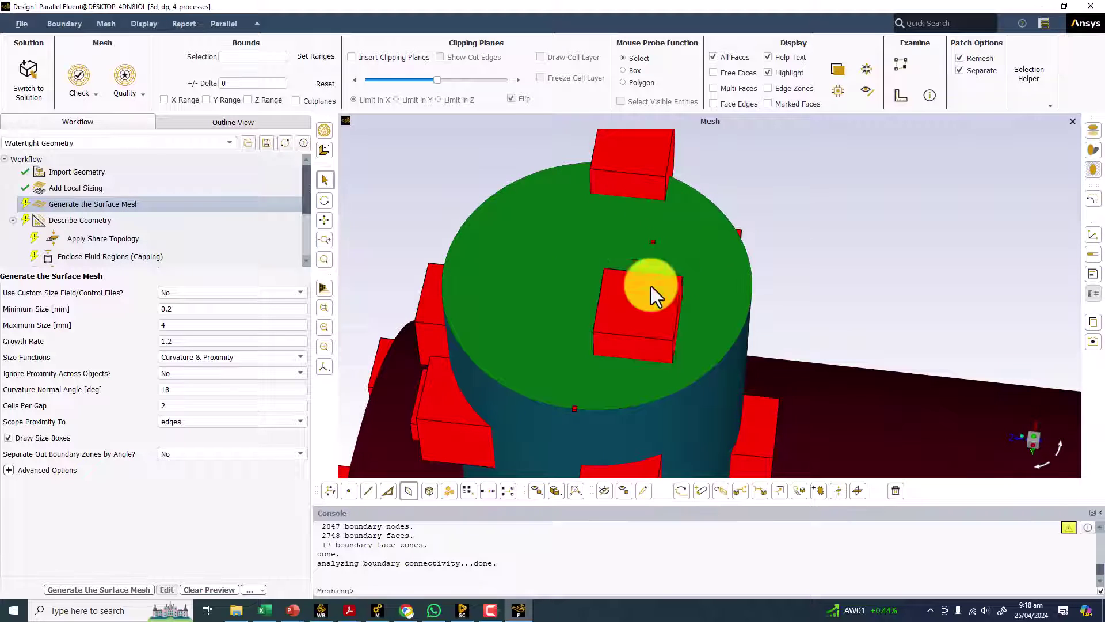
left_click_drag(589, 225, 530, 306)
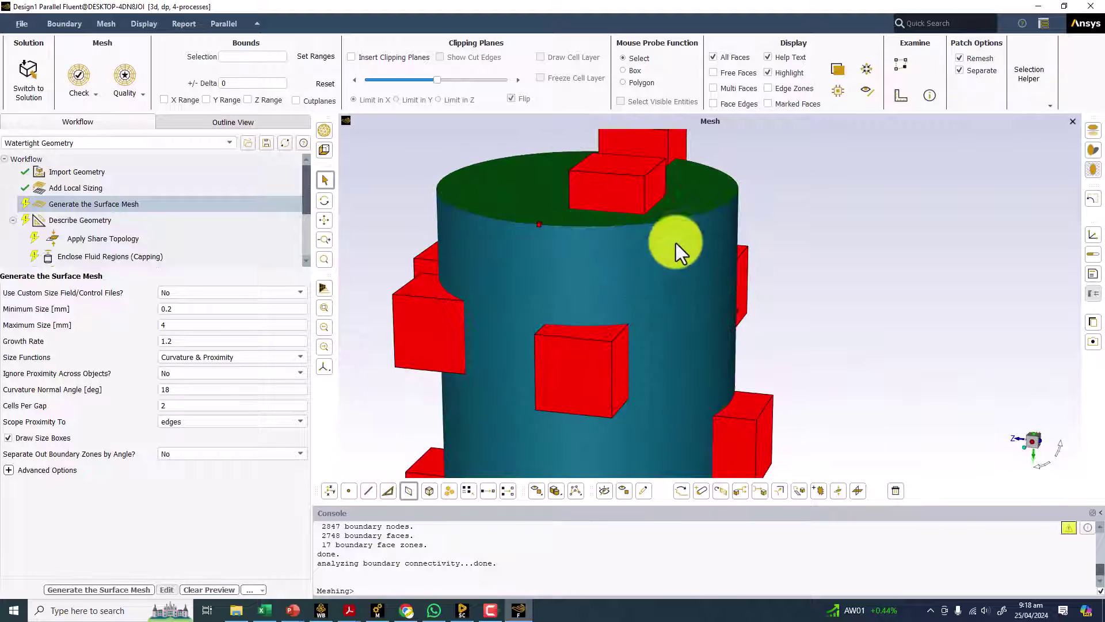
left_click_drag(496, 187, 461, 234)
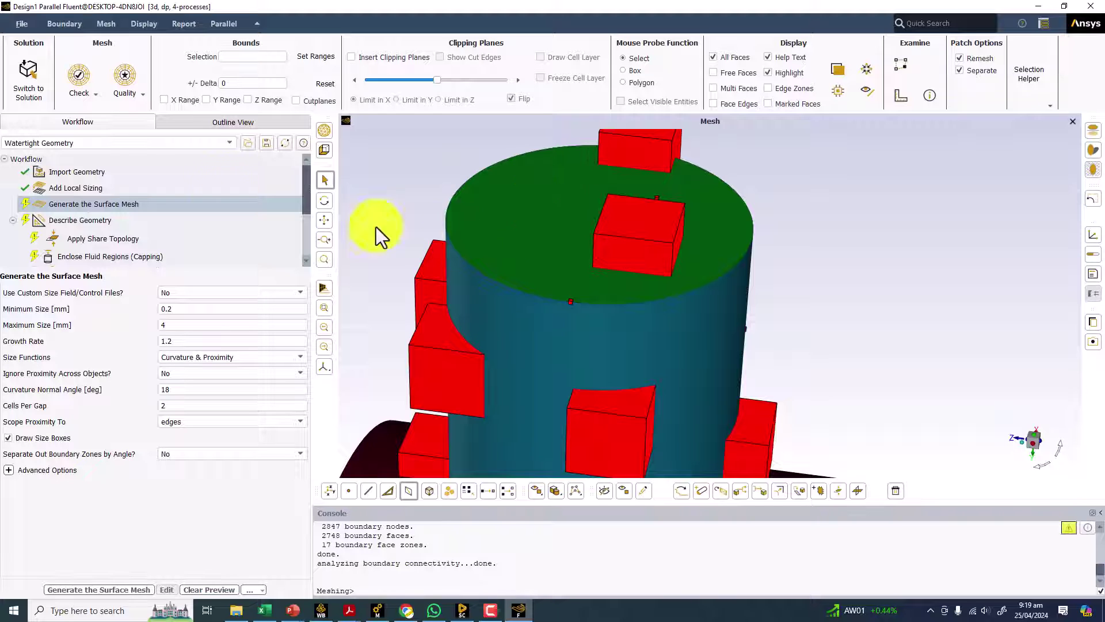
Add a local face sizing with a target mesh size of 1 mm on the inlet_shell and outlet_shell labels
left_click(89, 188)
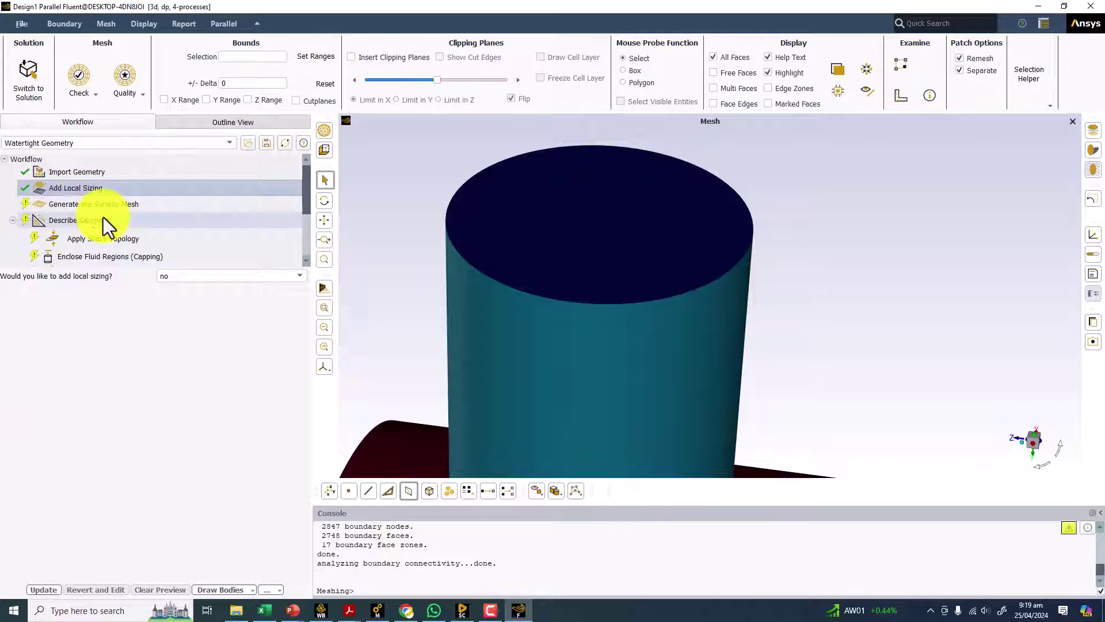
left_click(184, 276)
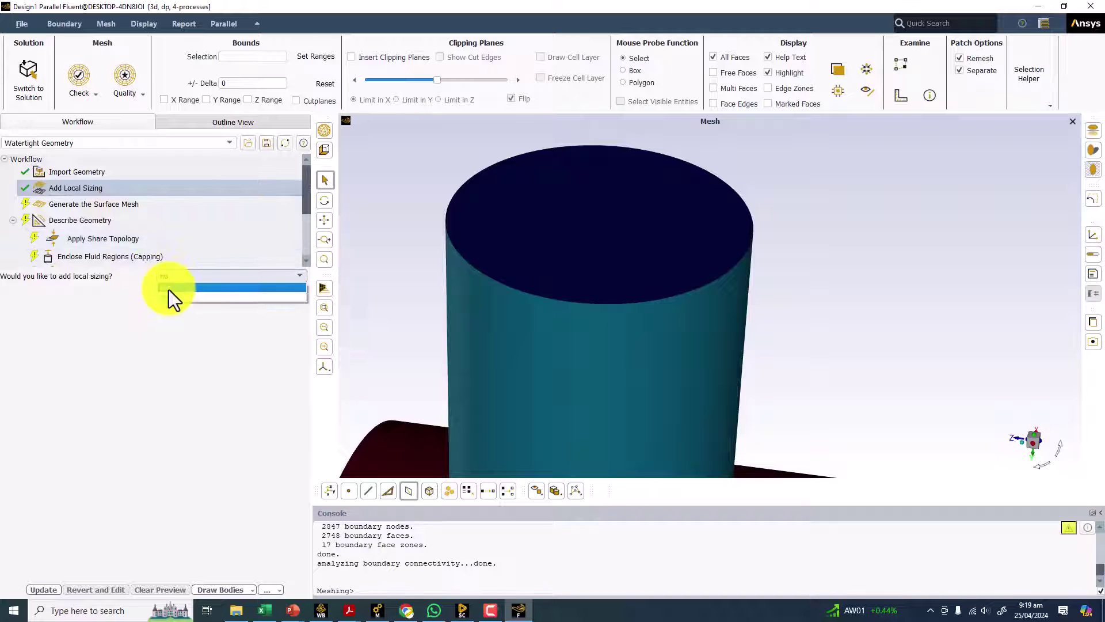
left_click(169, 287)
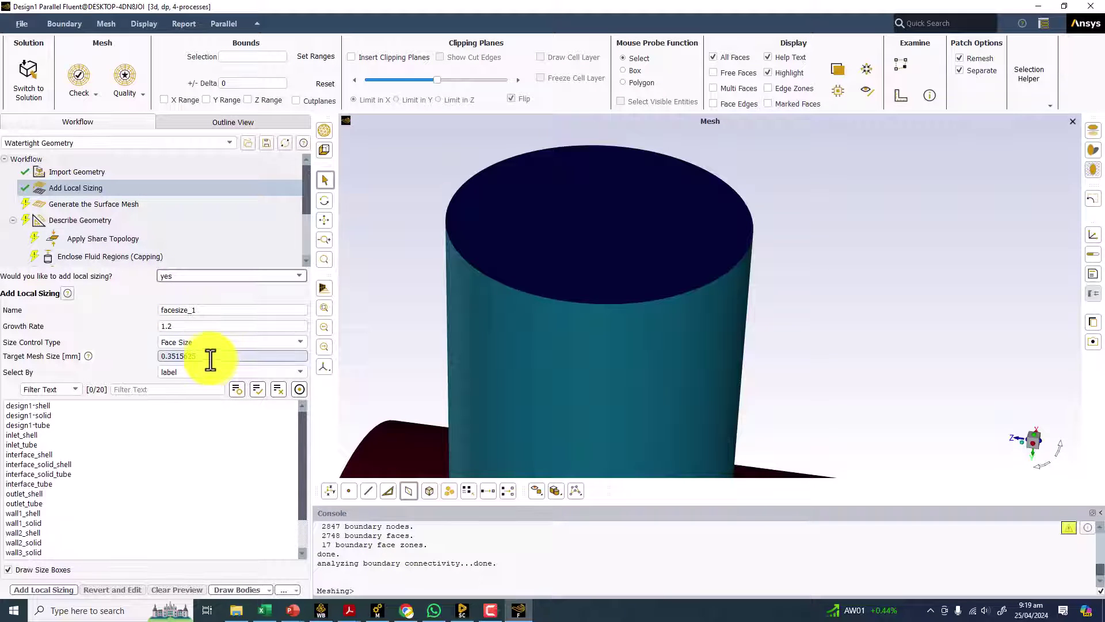
left_click(50, 436)
left_click(33, 496)
left_click_drag(225, 361, 85, 358)
type("1")
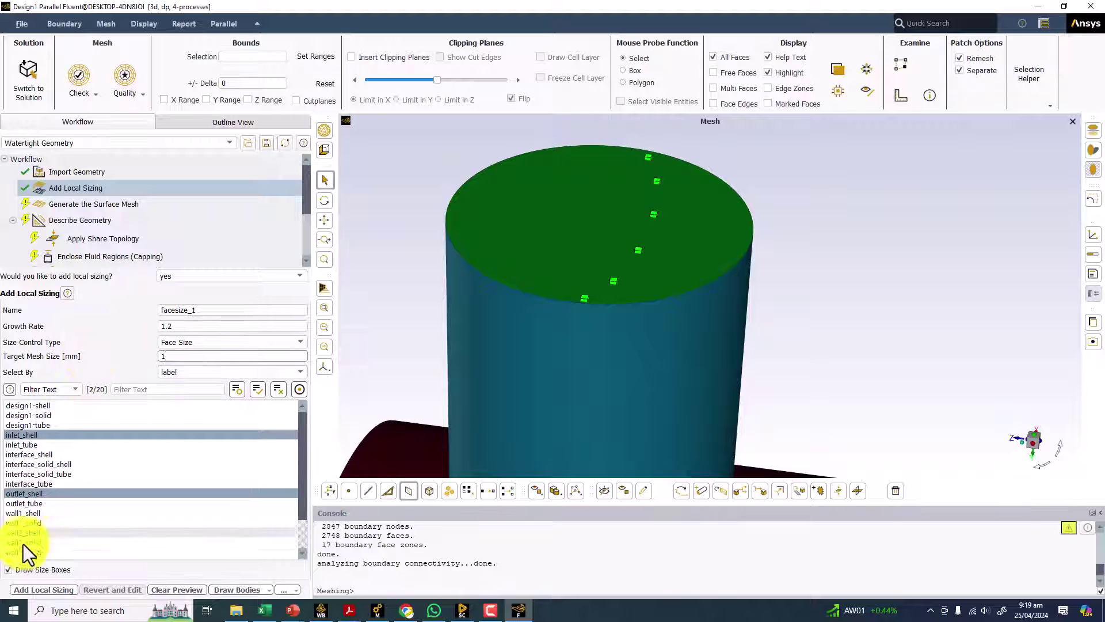
left_click(33, 586)
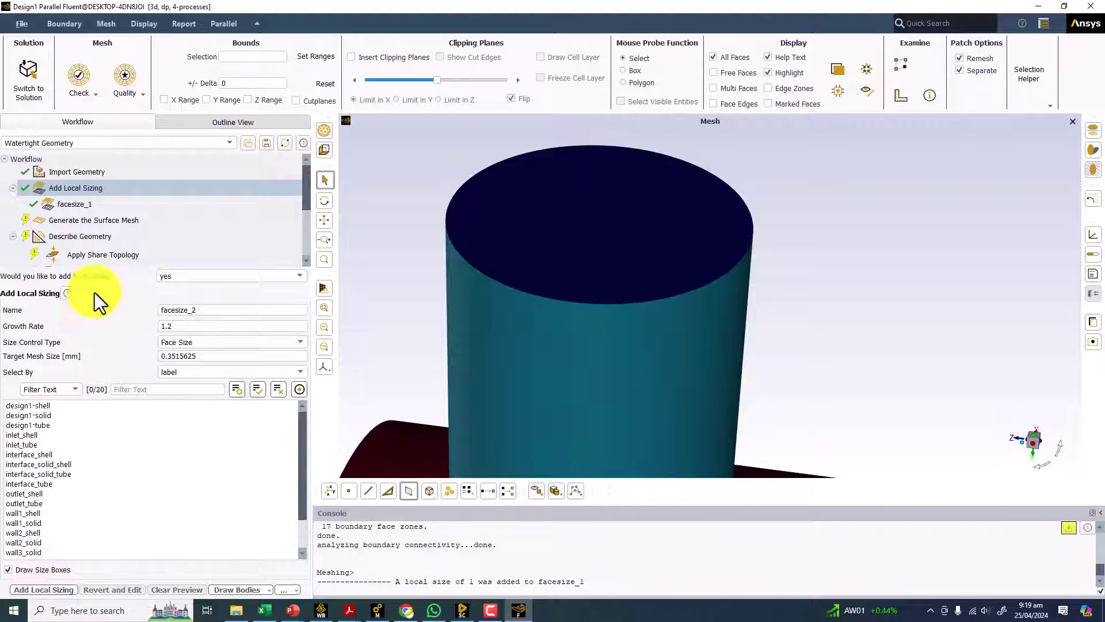
Generate the surface mesh again and inspect it on the shell nozzle, the shell and the tube's end face
left_click(112, 220)
left_click(89, 590)
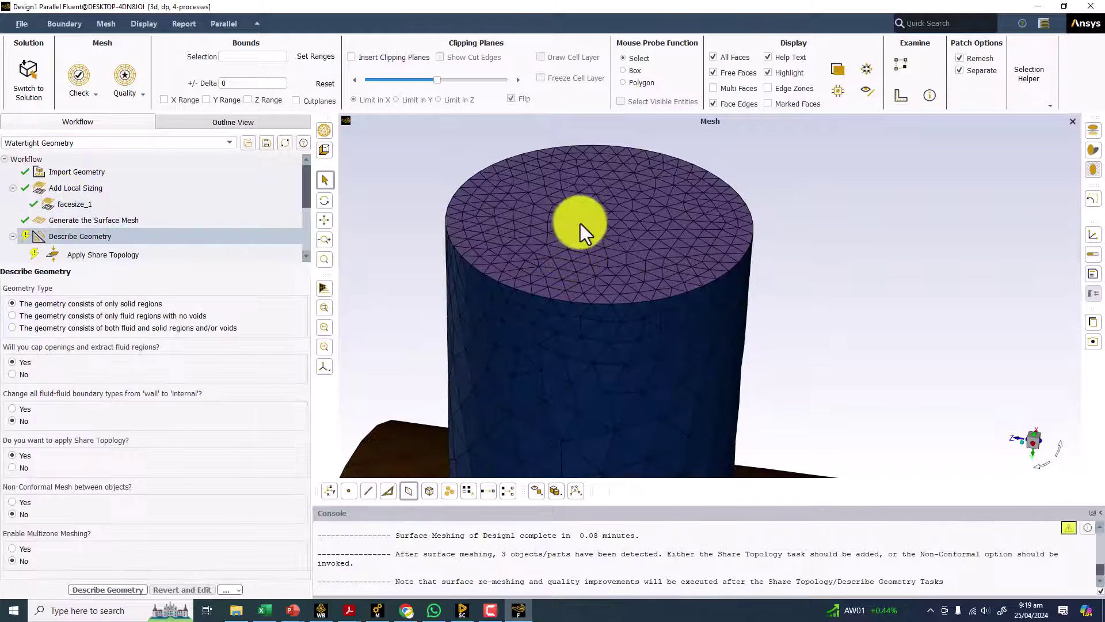
scroll(580, 223, "down", 6)
left_click_drag(707, 268, 450, 295)
scroll(452, 295, "up", 5)
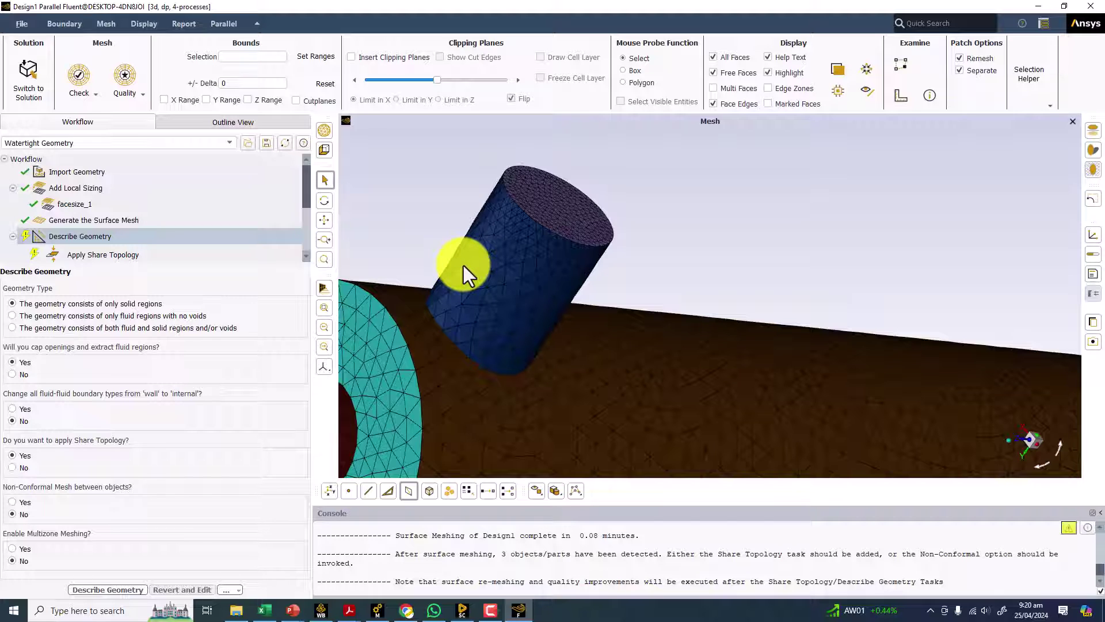
left_click_drag(484, 281, 374, 266)
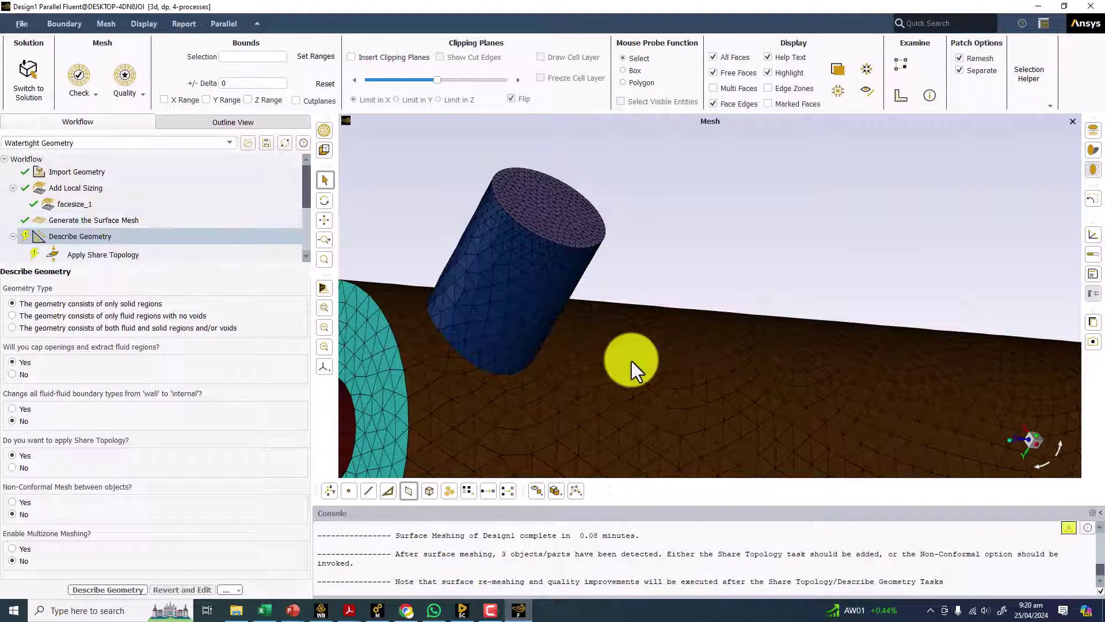
left_click_drag(641, 365, 493, 291)
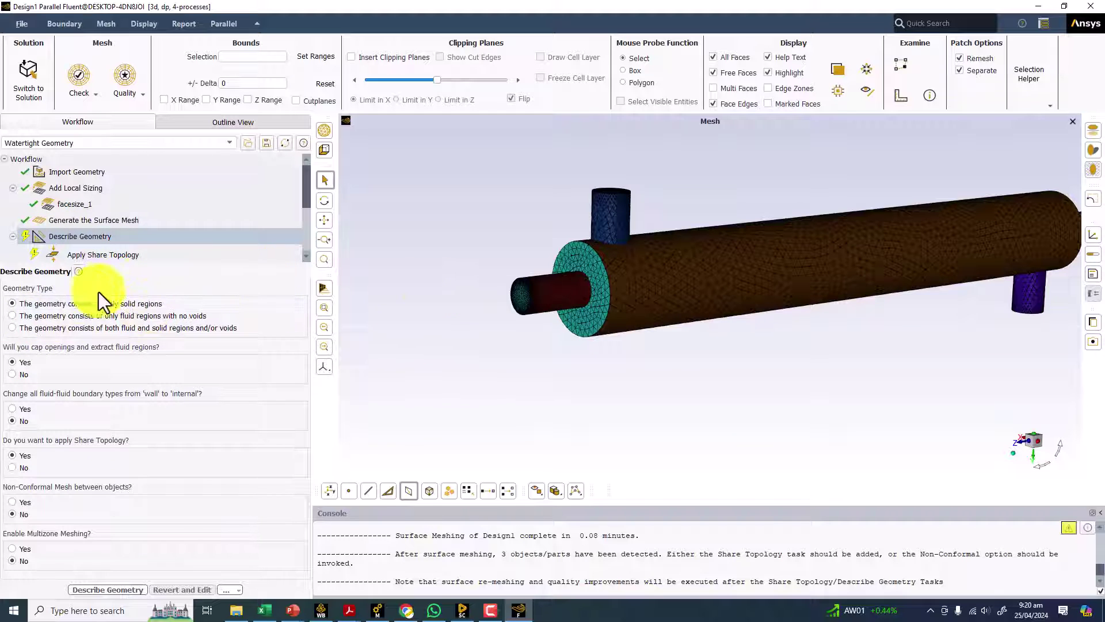
scroll(482, 324, "up", 5)
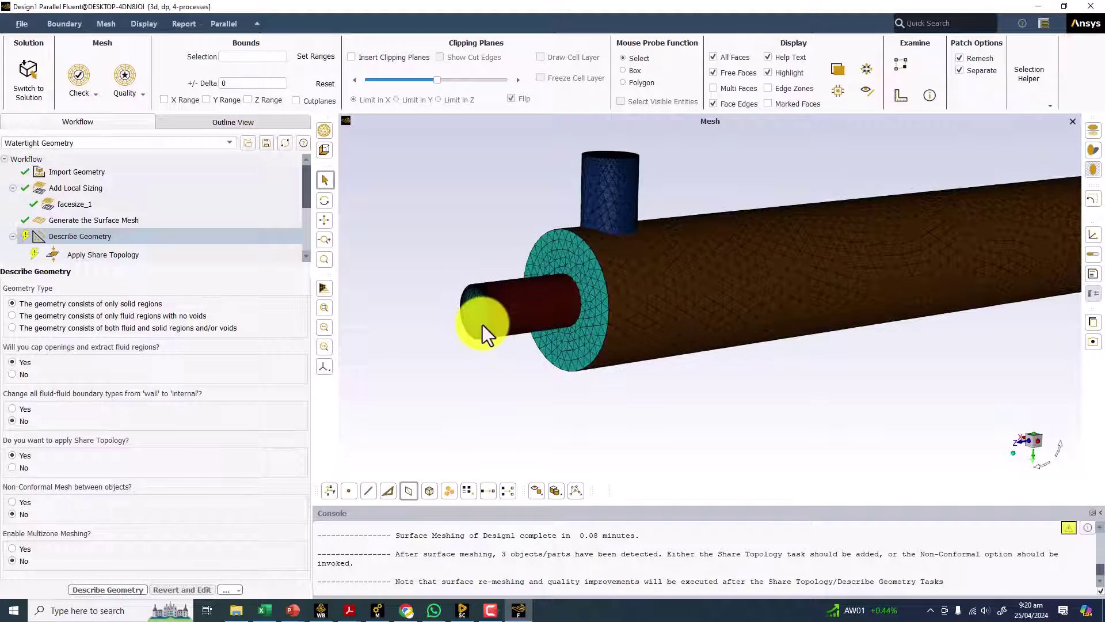
scroll(506, 312, "up", 5)
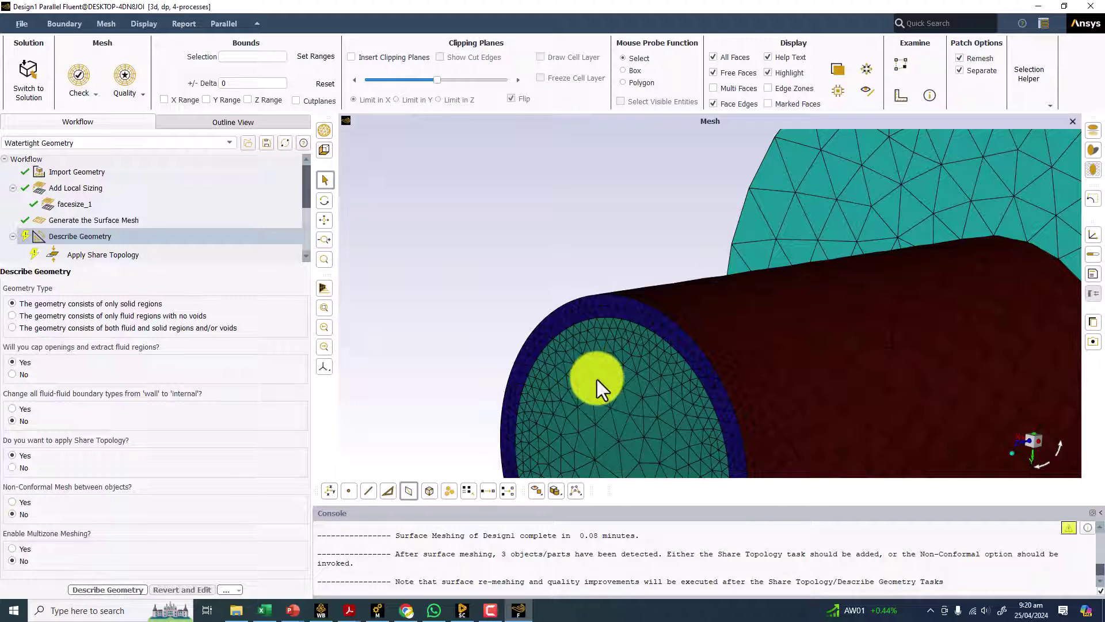
scroll(610, 382, "down", 3)
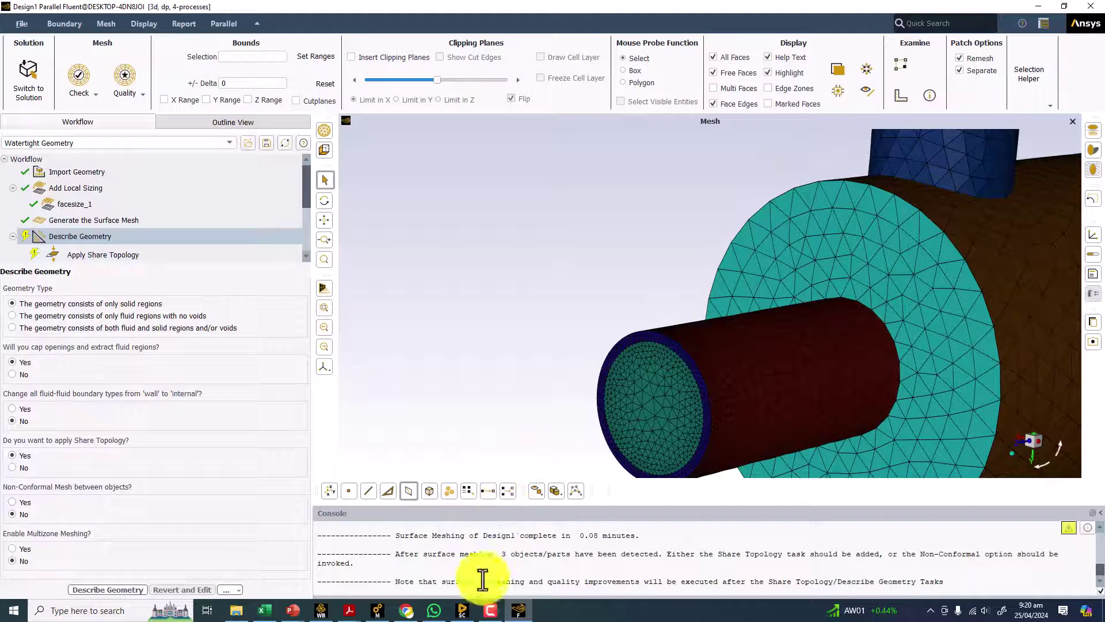
Switch to SpaceClaim and view the Shell, Solid and Tube bodies separately to examine the fluid and solid regions
left_click(462, 610)
middle_click_drag(464, 261, 26, 117)
left_click(29, 119)
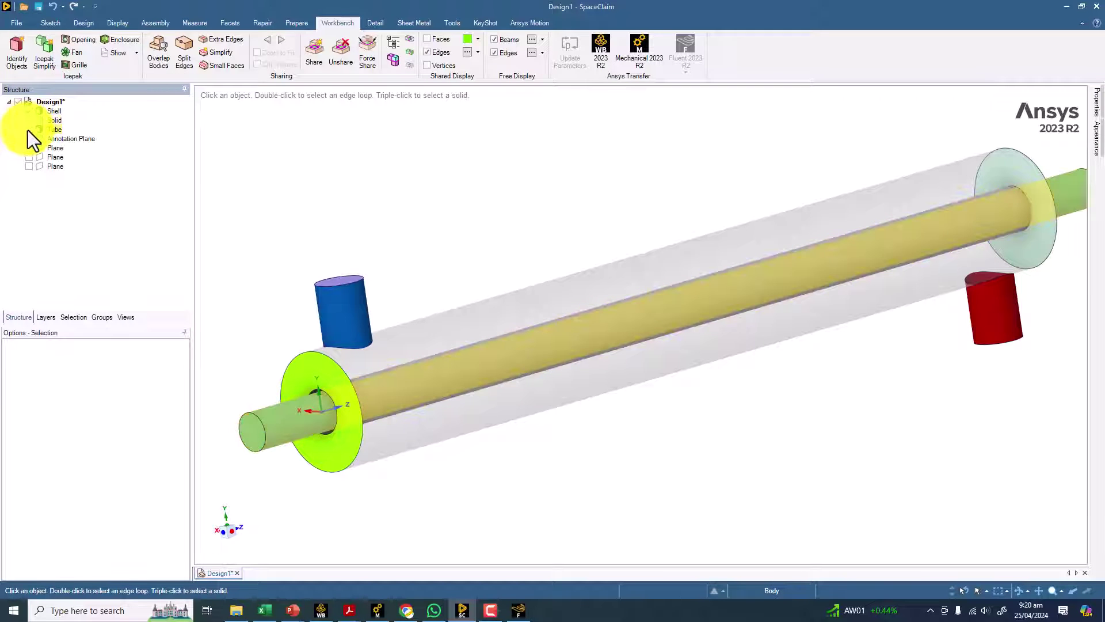
left_click(29, 129)
middle_click_drag(388, 196, 399, 197)
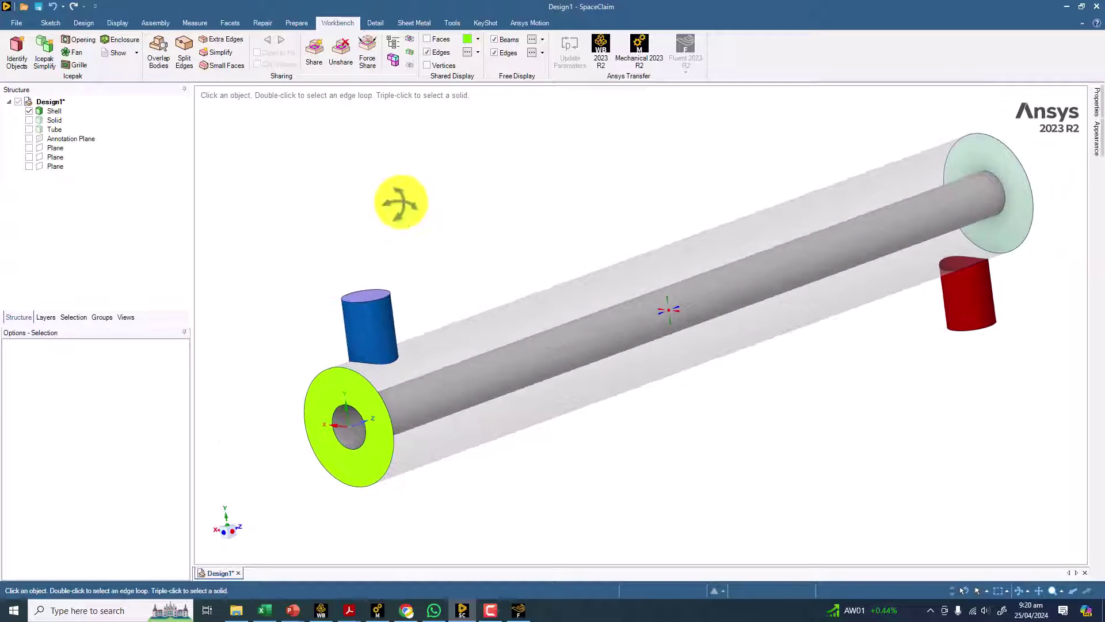
left_click(29, 120)
left_click(28, 120)
left_click(29, 128)
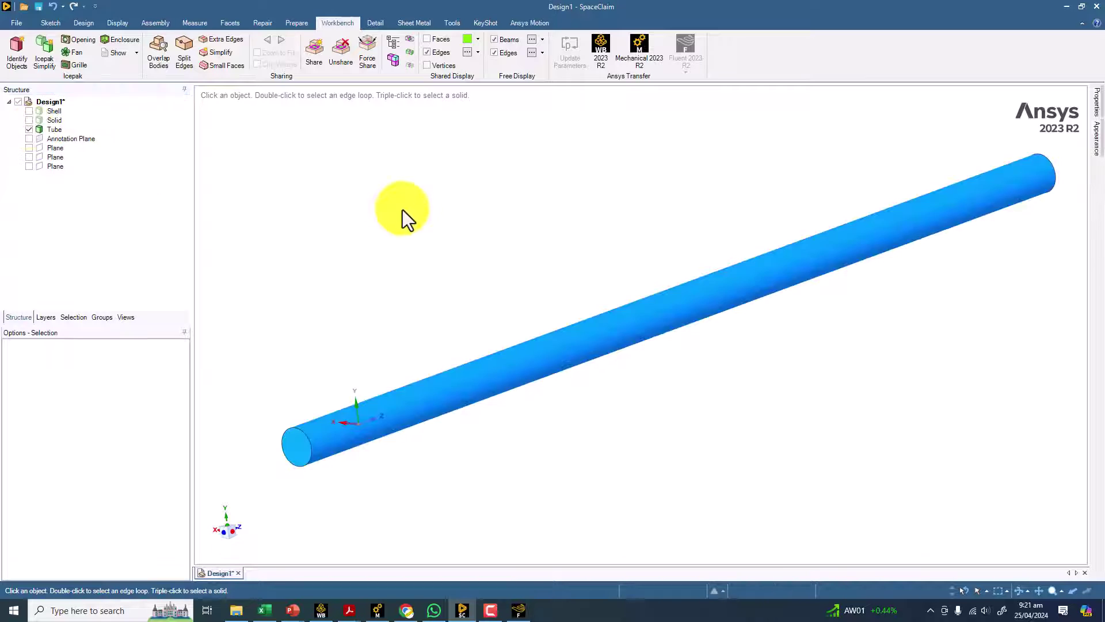
left_click(29, 129)
left_click(28, 120)
middle_click_drag(416, 229, 483, 224)
Switch back to Fluent and describe the geometry as both fluid and solid regions, without share topology, with non-conformal mesh and multizone meshing enabled
left_click(1096, 7)
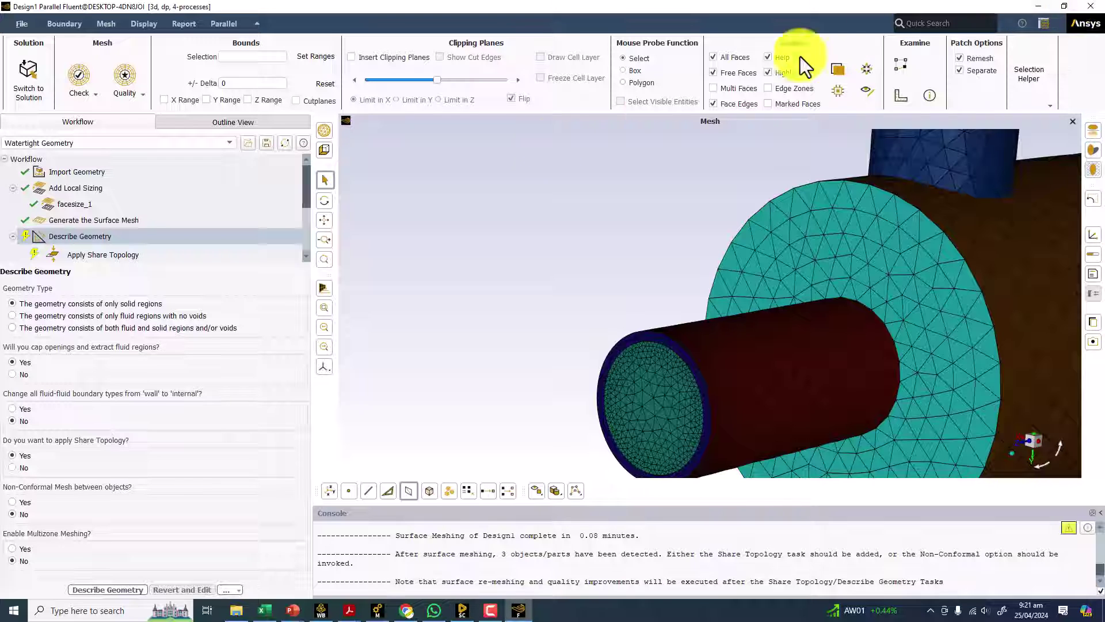
left_click(46, 329)
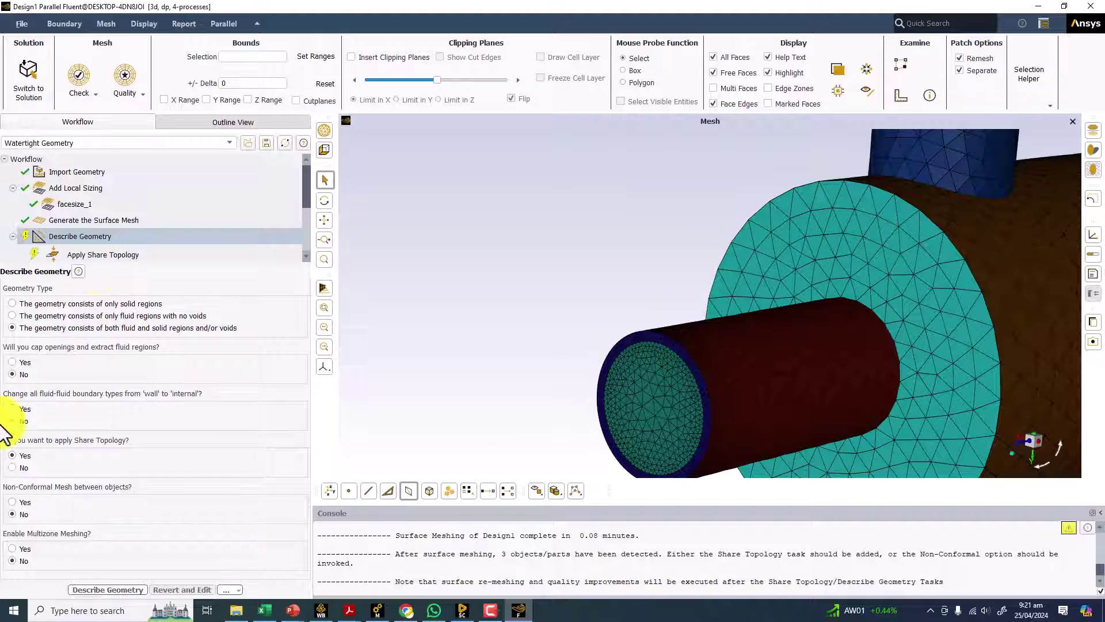
left_click(21, 469)
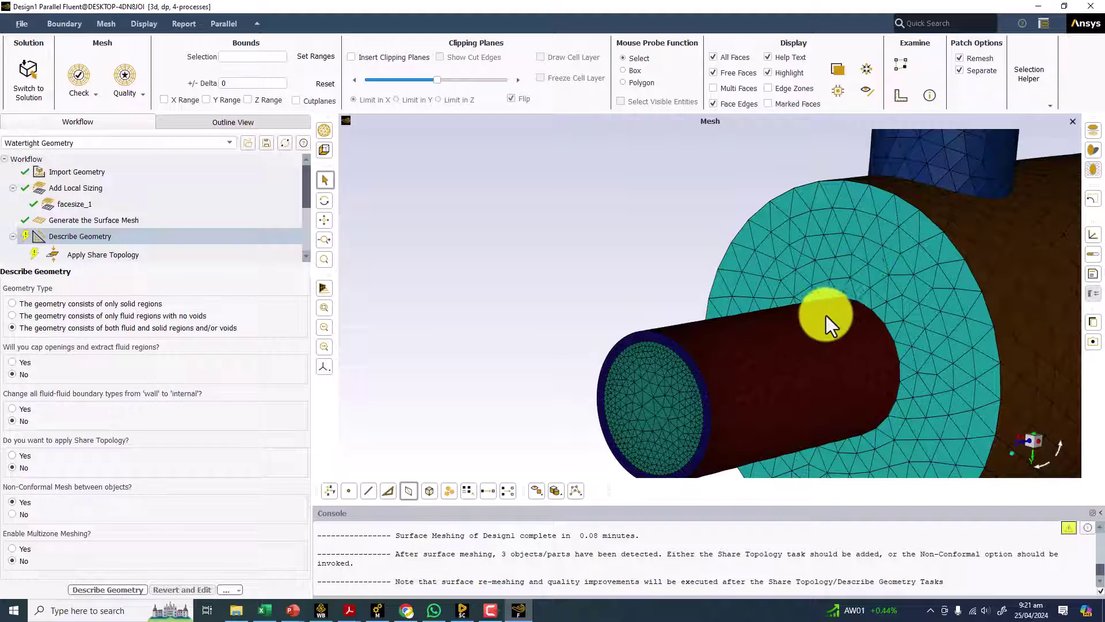
scroll(827, 315, "down", 3)
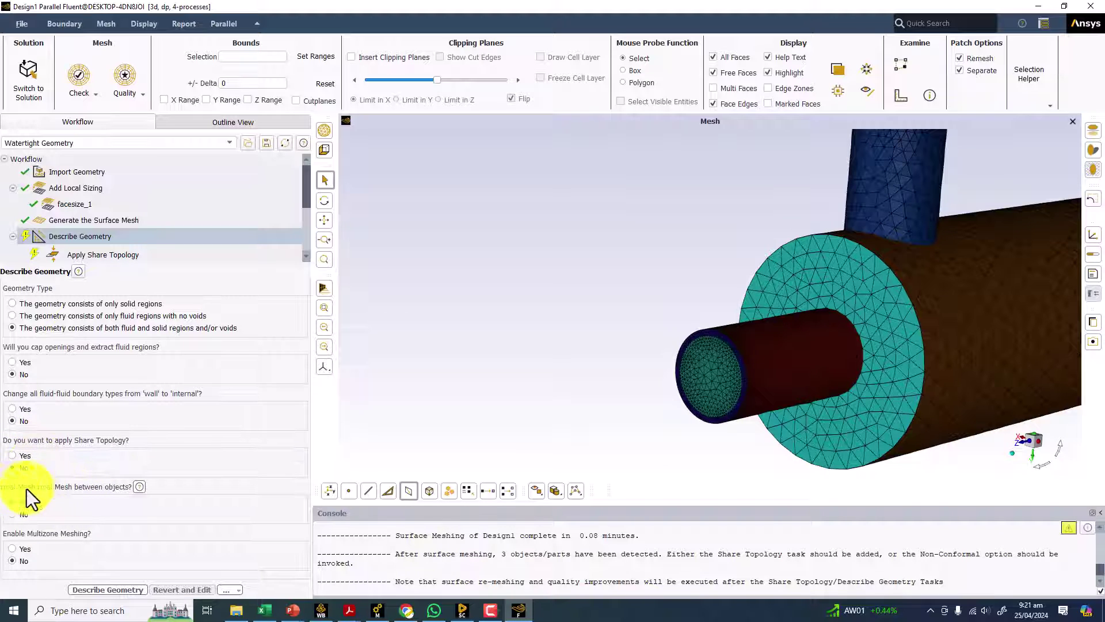
left_click(19, 551)
scroll(726, 347, "up", 5)
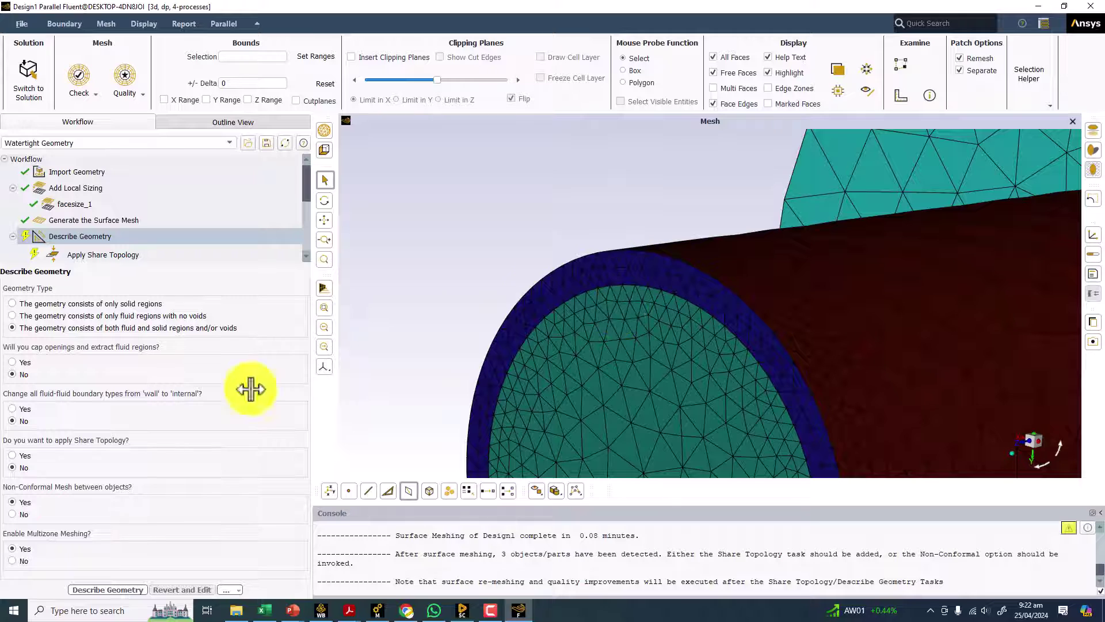
left_click(86, 588)
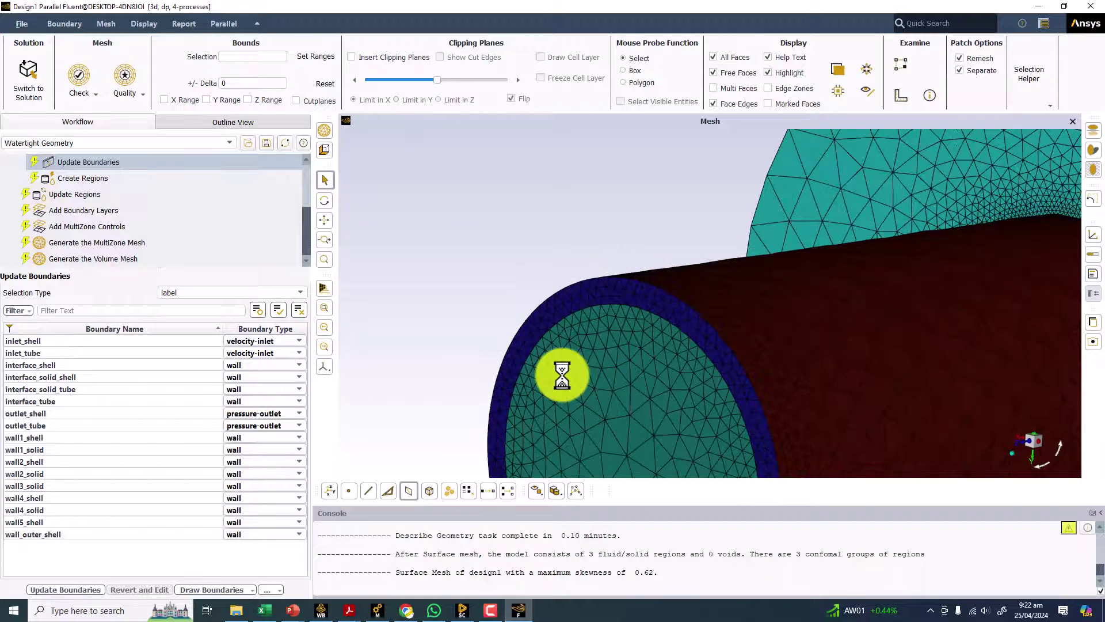
Check the boundary types assigned to the shell and tube inlets and outlets and locate these faces on the meshed model
left_click_drag(578, 366, 536, 282)
left_click(252, 339)
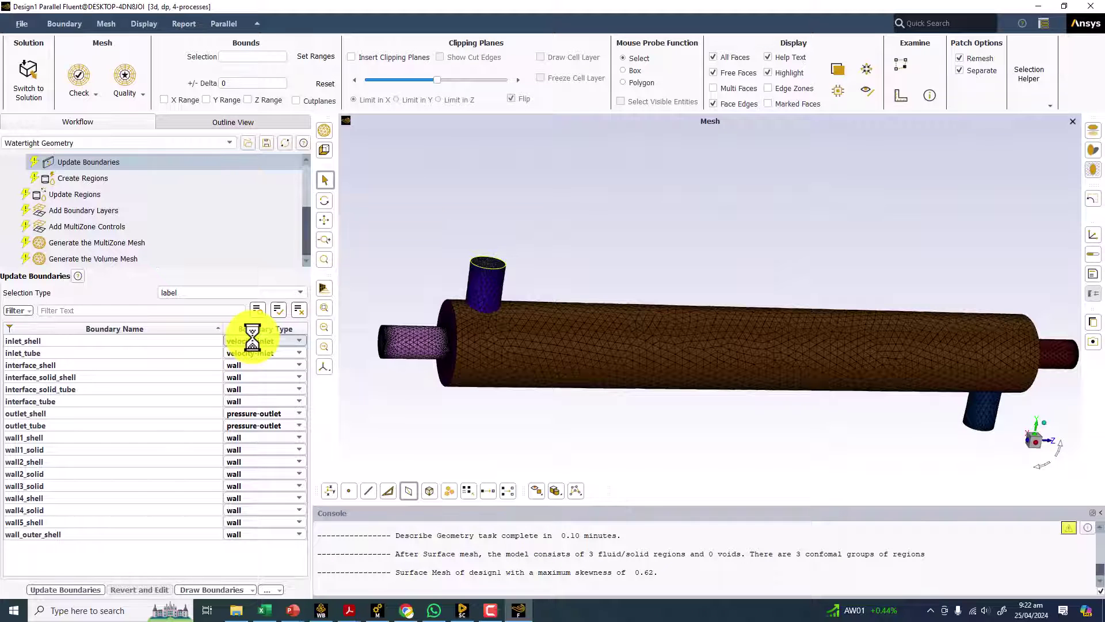
left_click(249, 350)
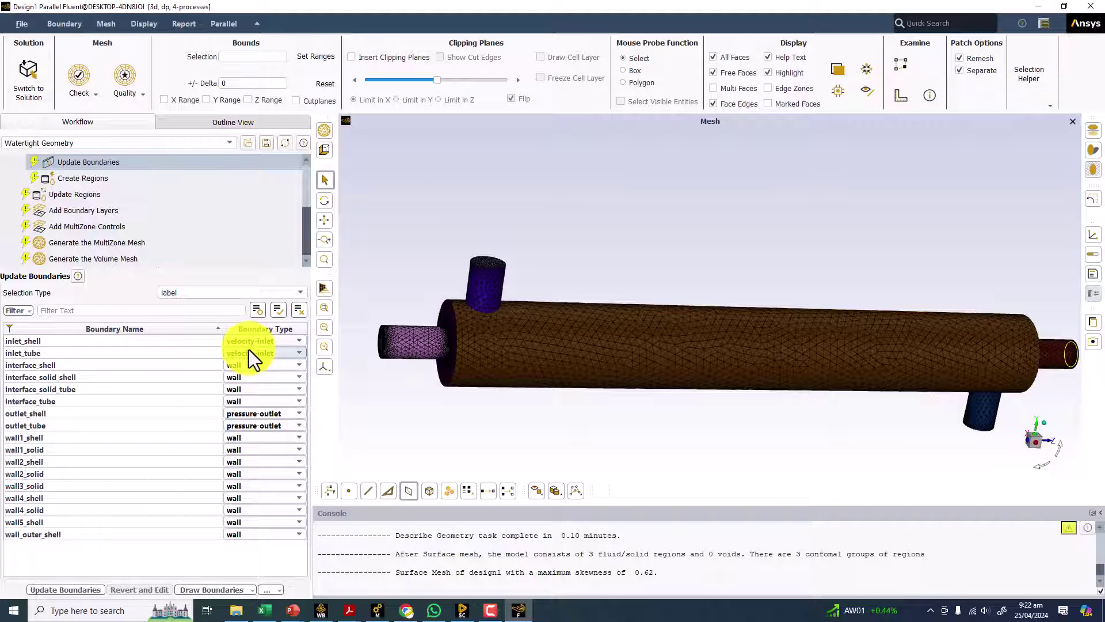
left_click(249, 349)
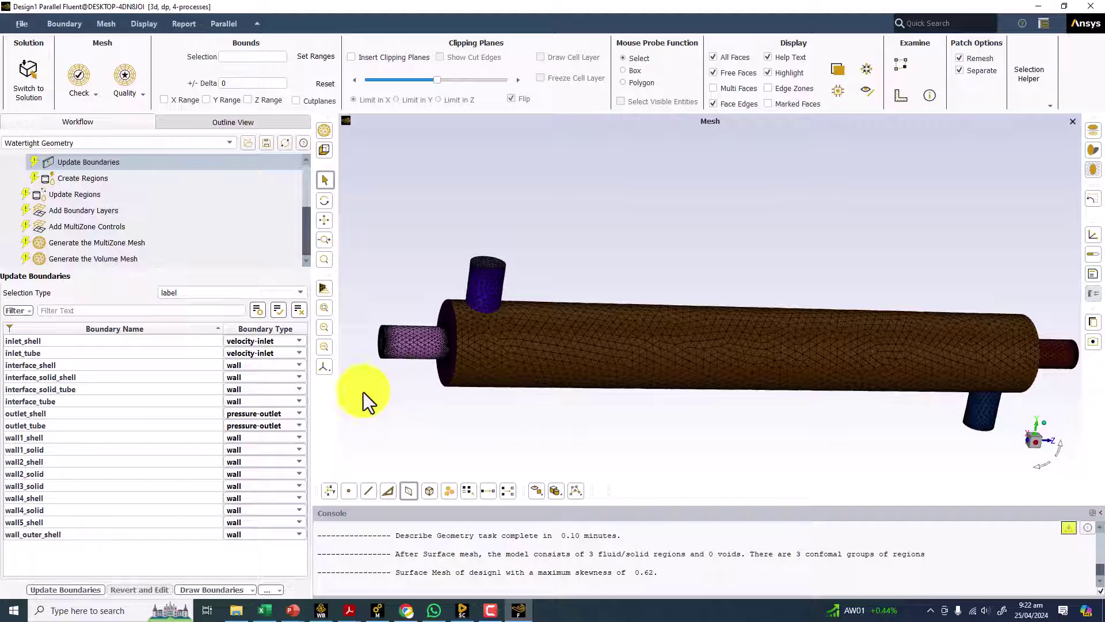
left_click(283, 354)
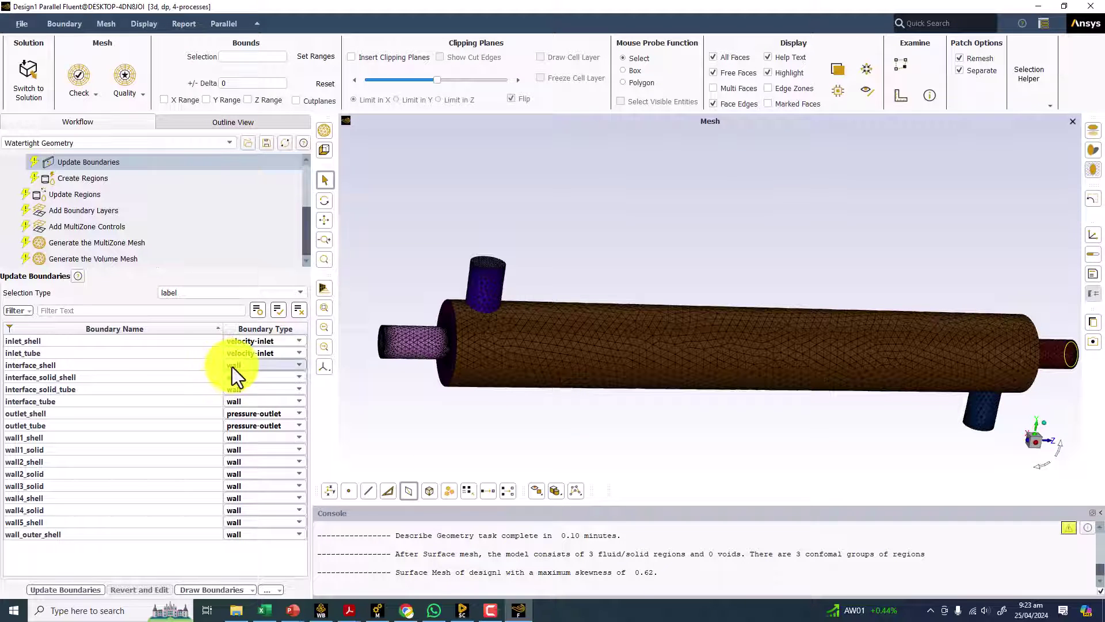
left_click(250, 413)
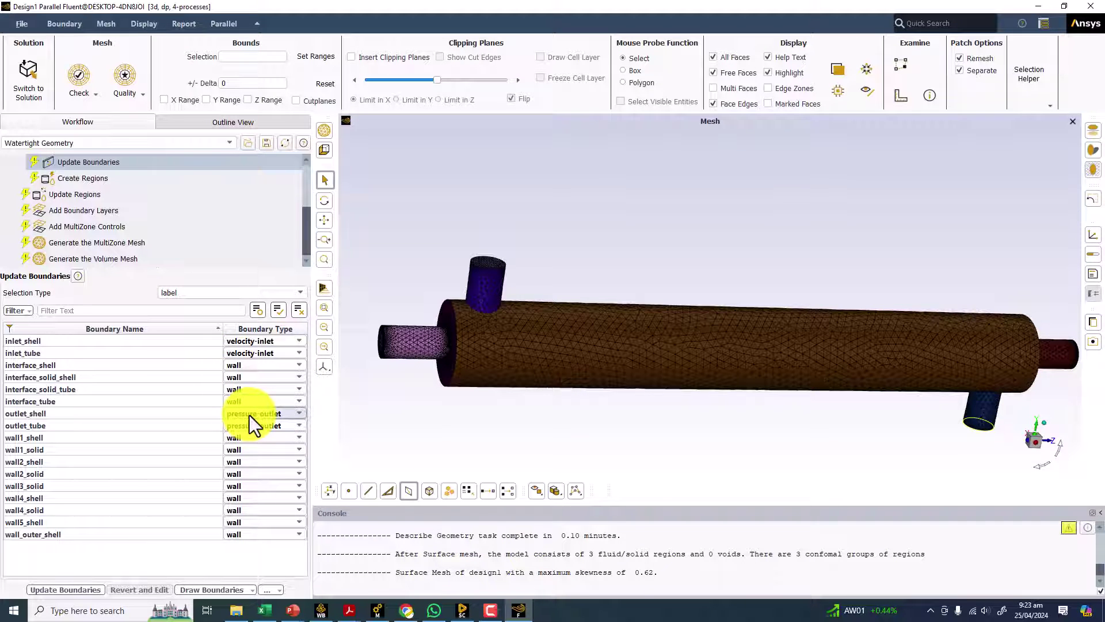
left_click(282, 426)
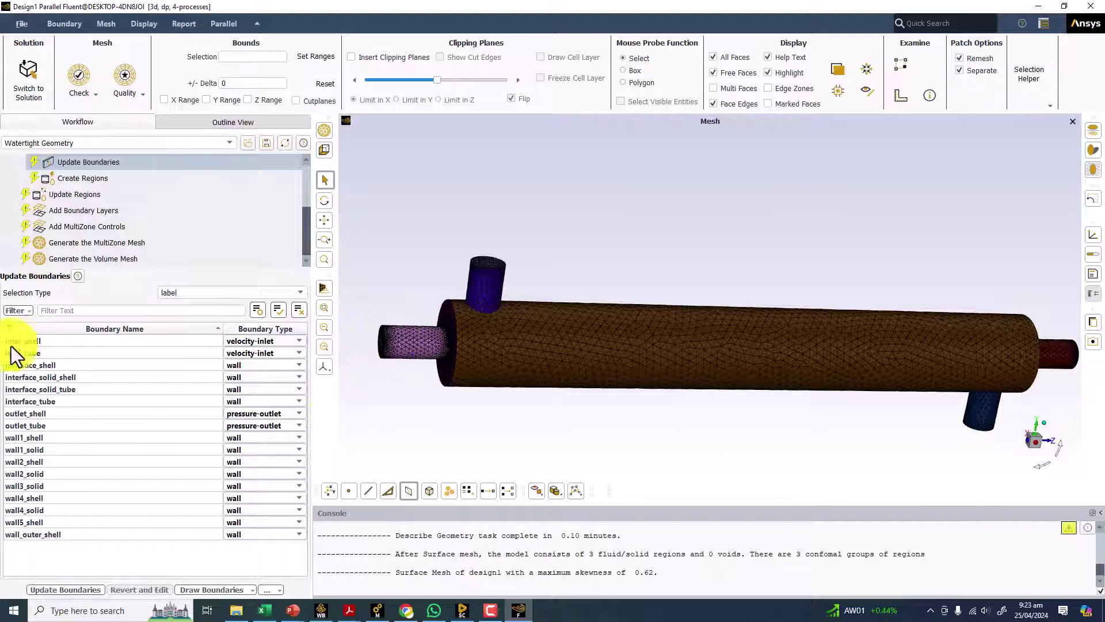
left_click(28, 340)
left_click_drag(443, 281, 448, 324)
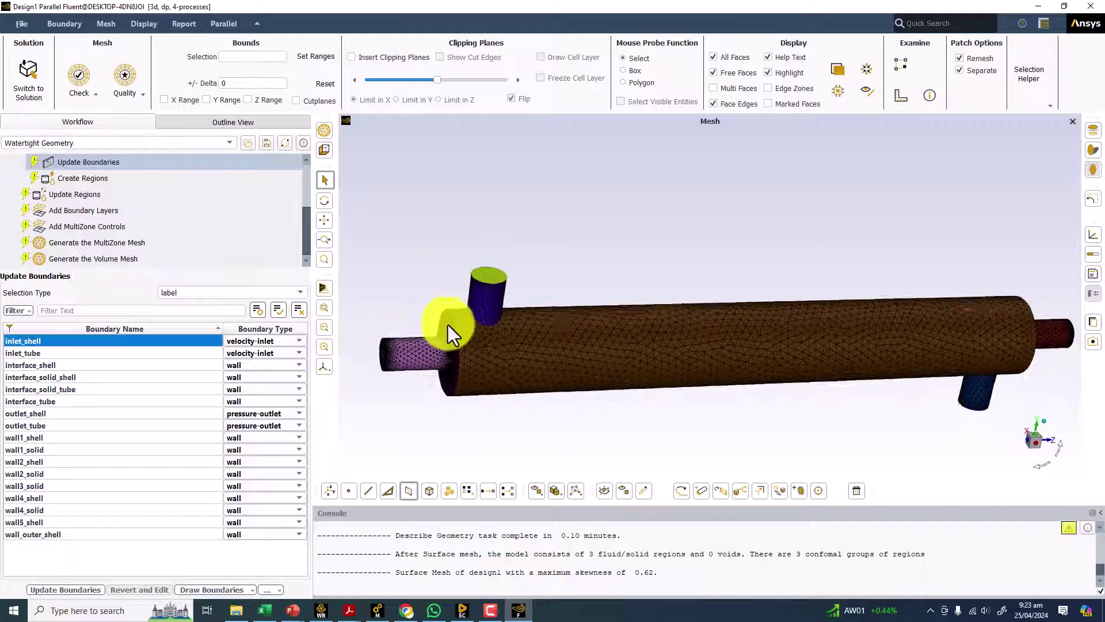
scroll(454, 326, "up", 10)
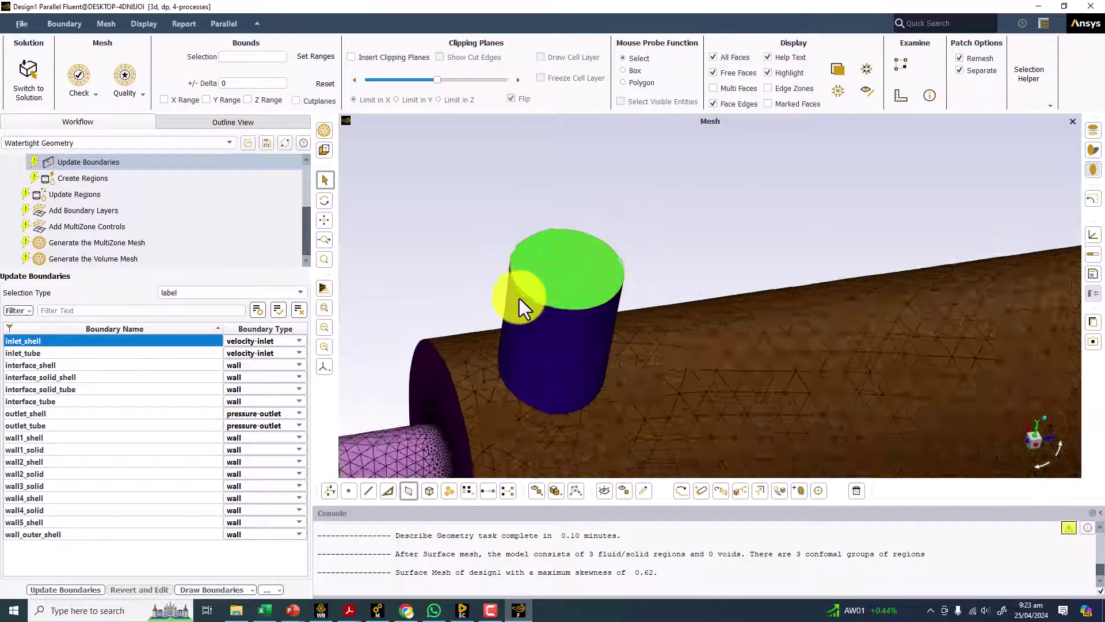
scroll(519, 298, "down", 5)
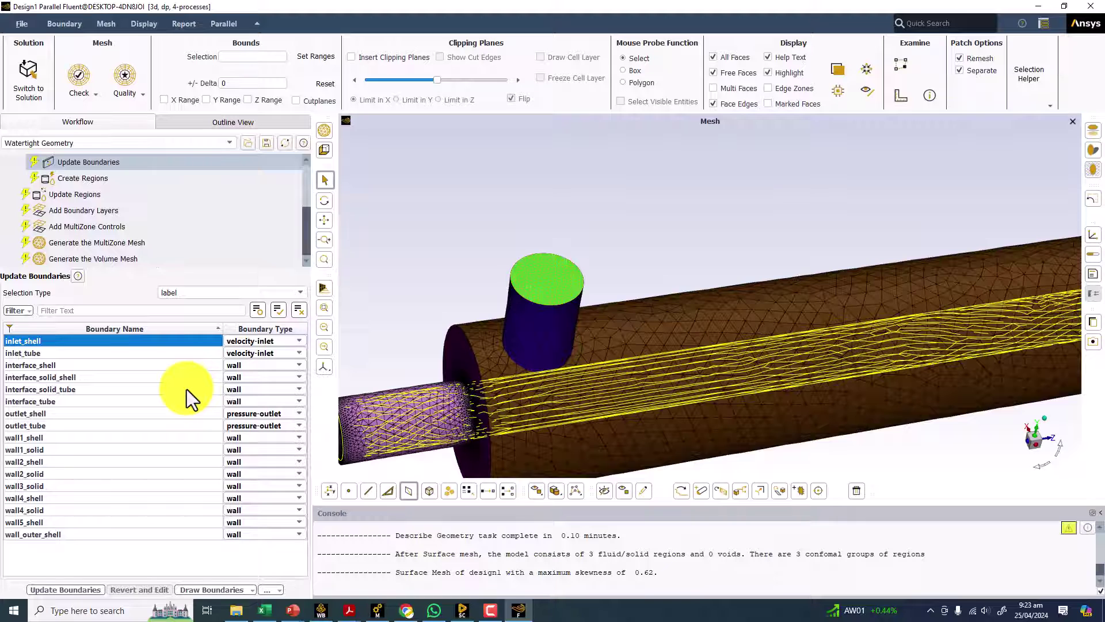
Set the boundary type of interface_solid_shell to interface
left_click(247, 366)
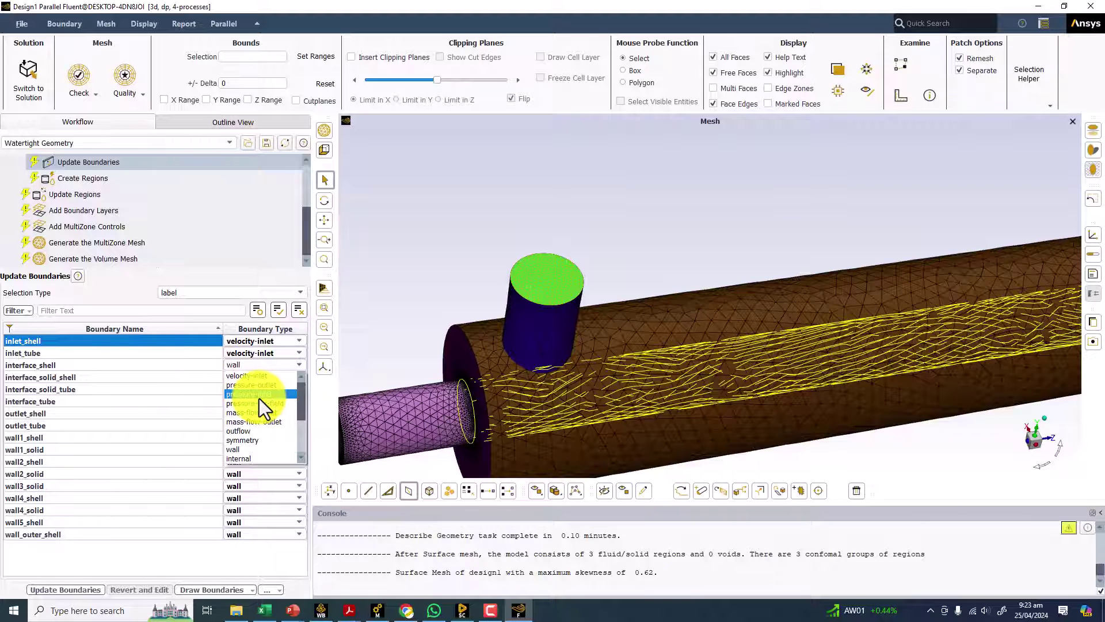
left_click(202, 361)
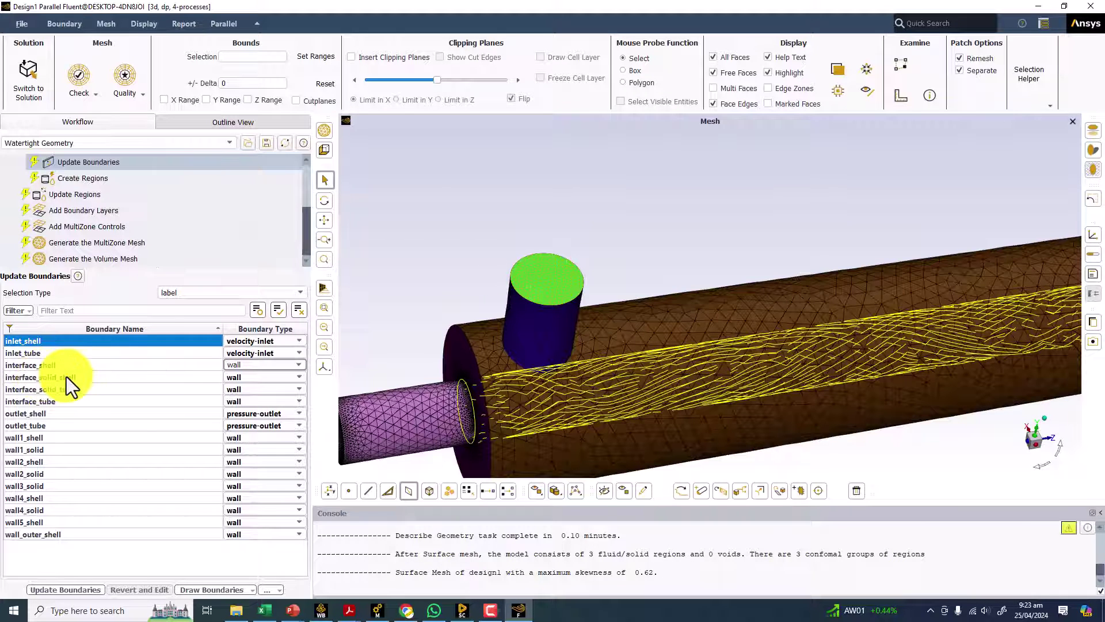
left_click(230, 376)
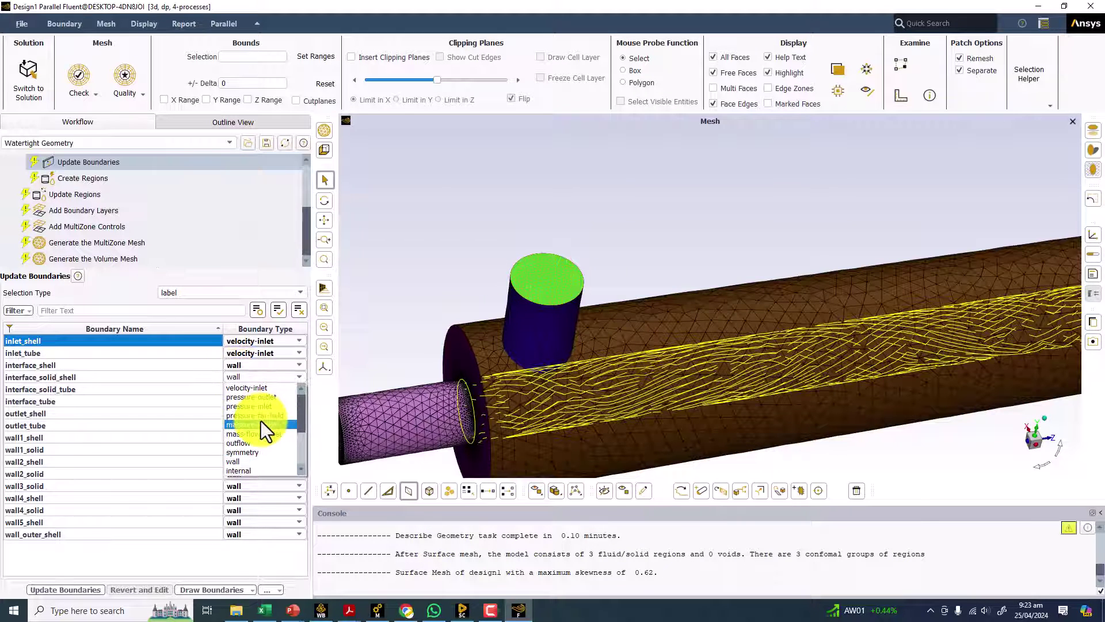
scroll(261, 421, "down", 2)
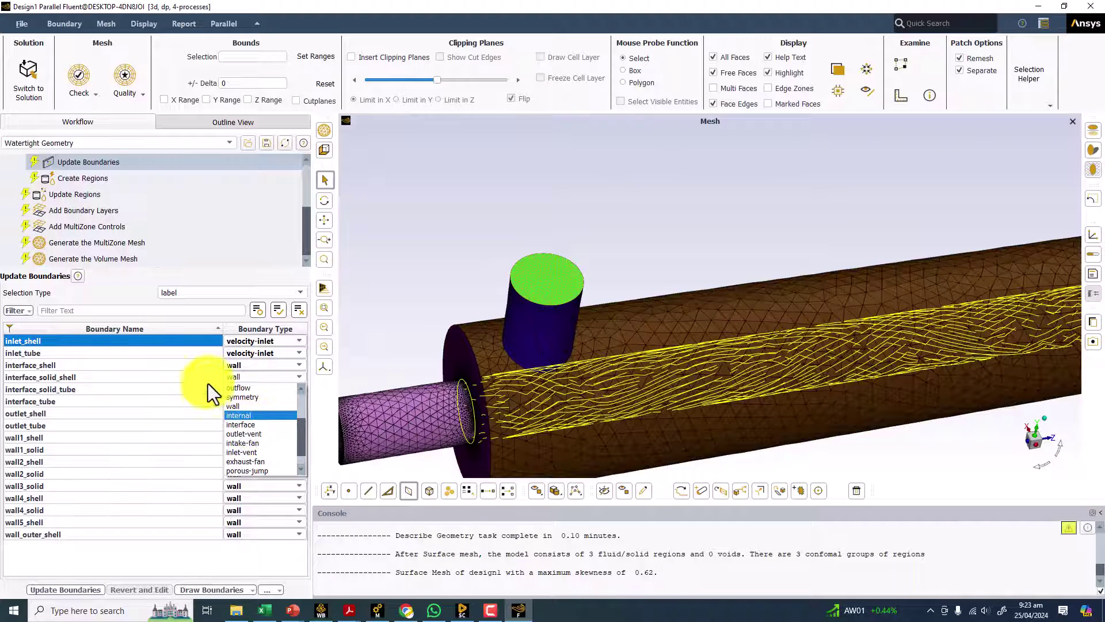
scroll(249, 430, "down", 1)
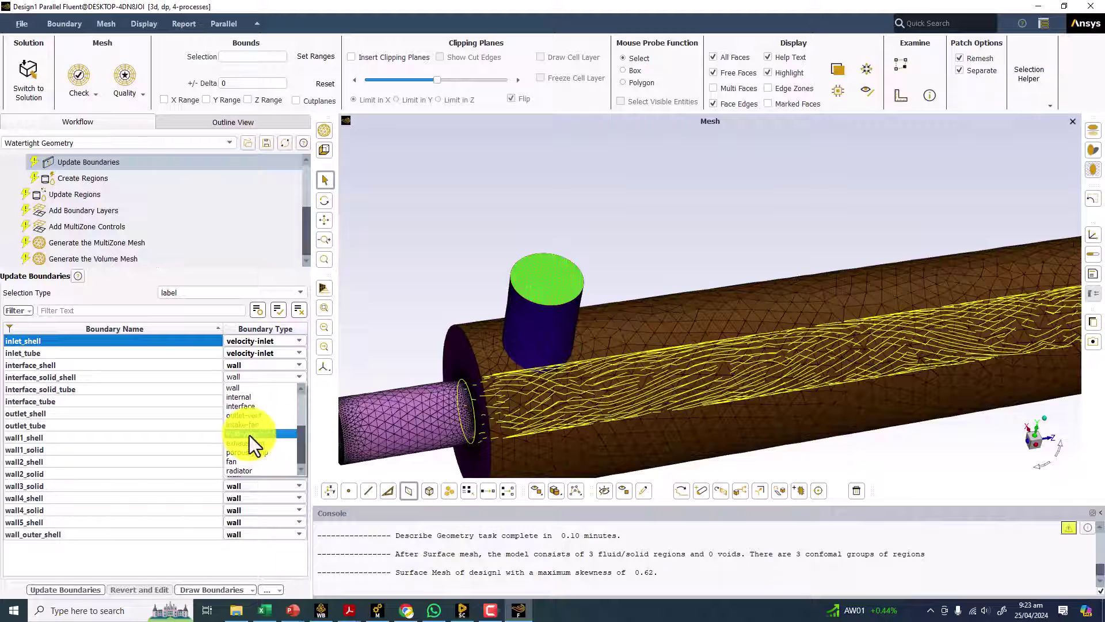
scroll(244, 458, "up", 3)
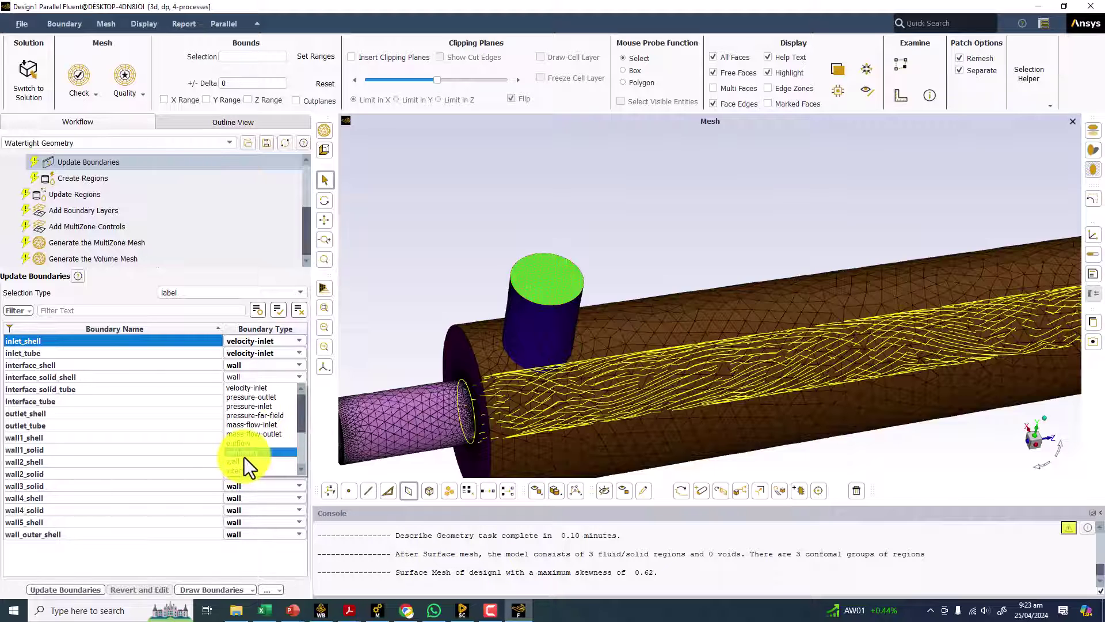
scroll(244, 452, "down", 3)
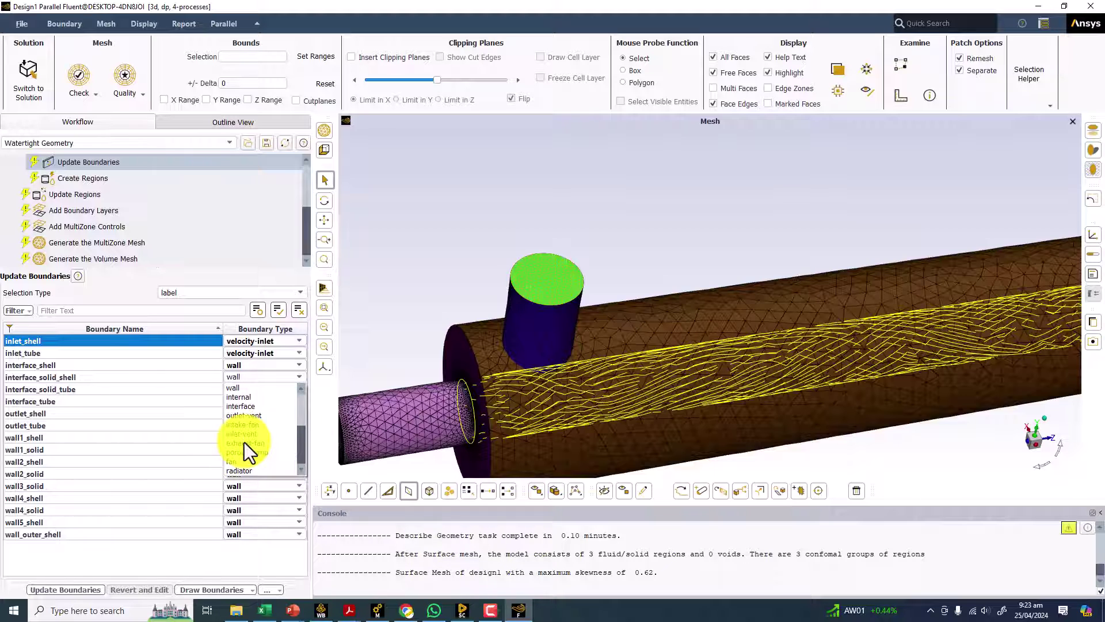
left_click(243, 406)
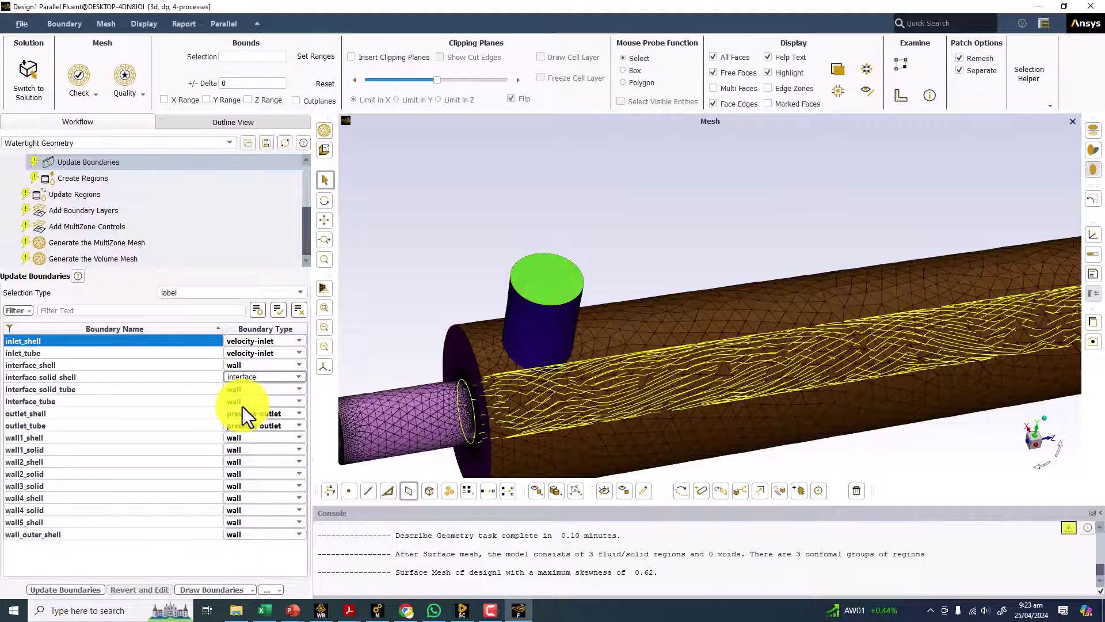
Set the boundary type of interface_solid_tube to interface and apply the boundary updates
left_click(237, 394)
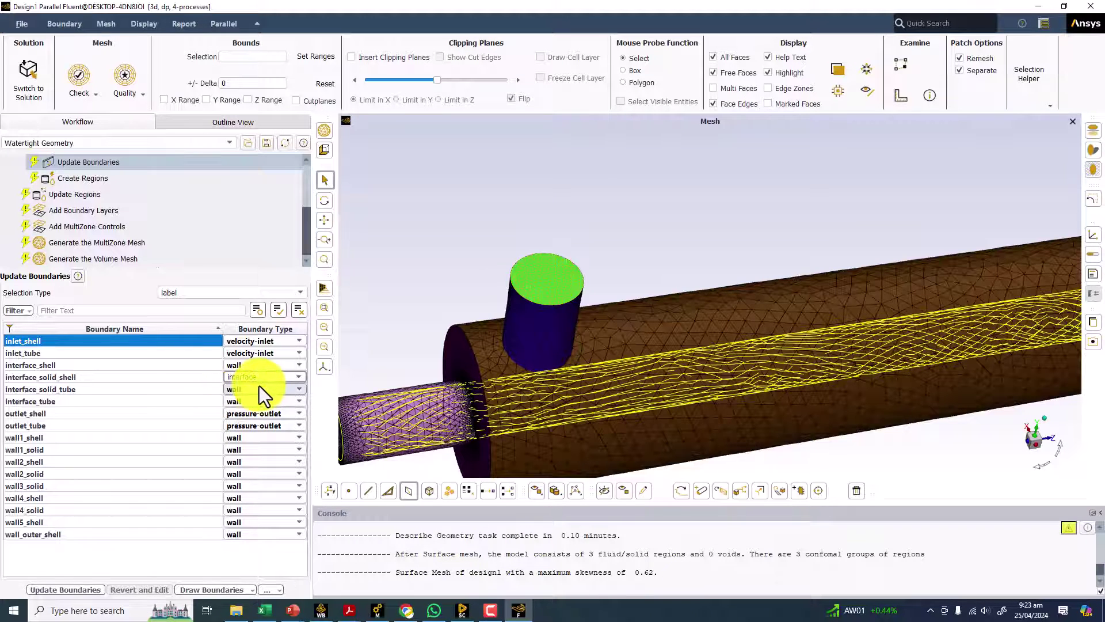
left_click(259, 385)
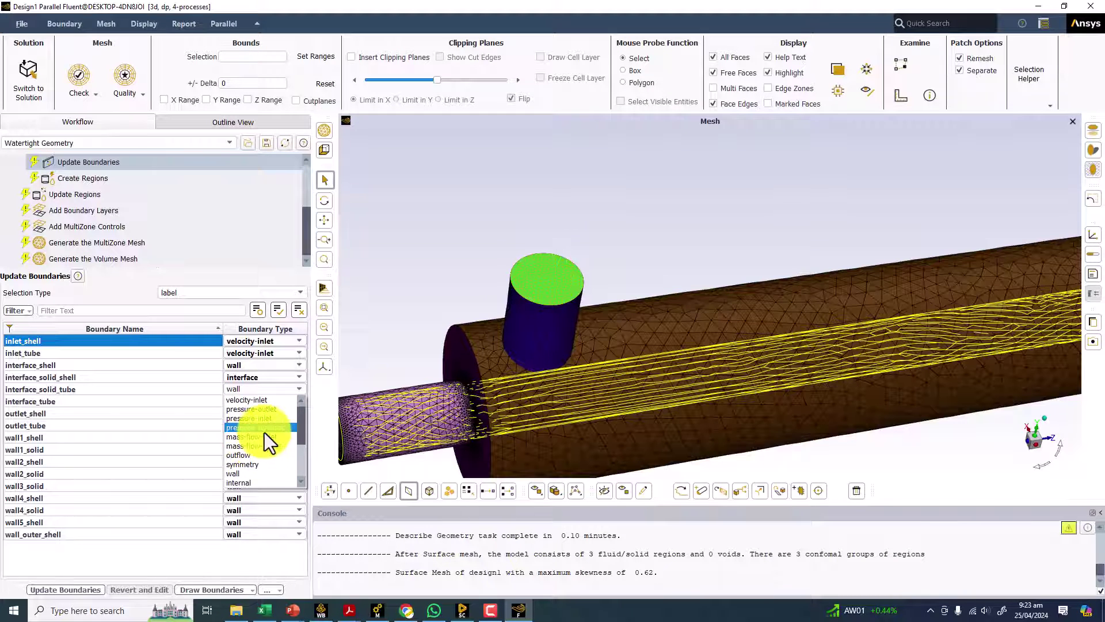
scroll(266, 438, "down", 3)
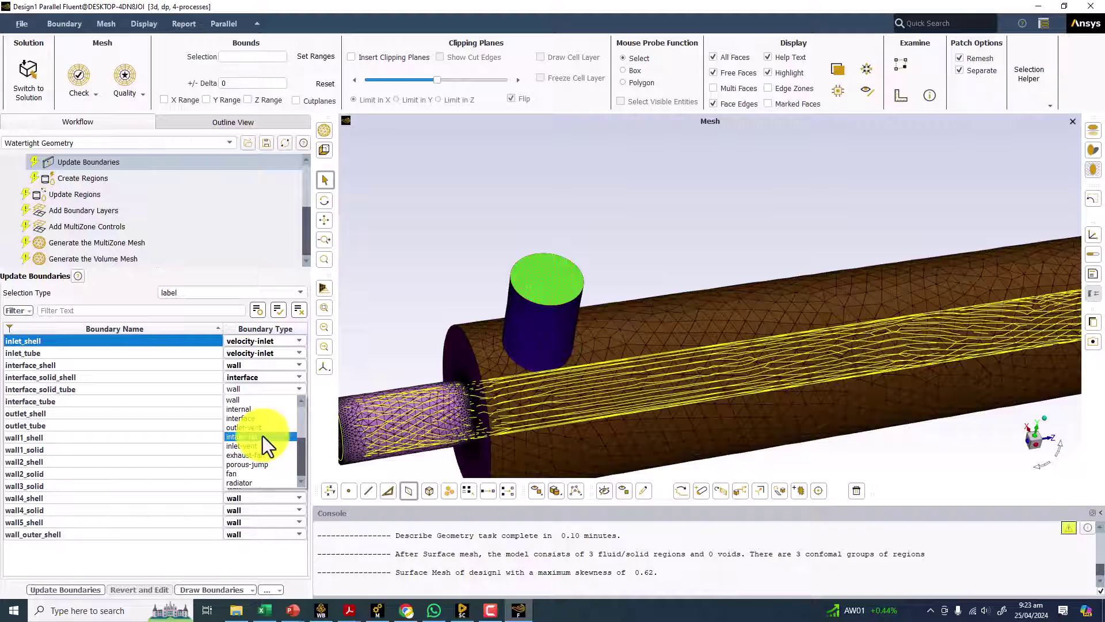
left_click(256, 417)
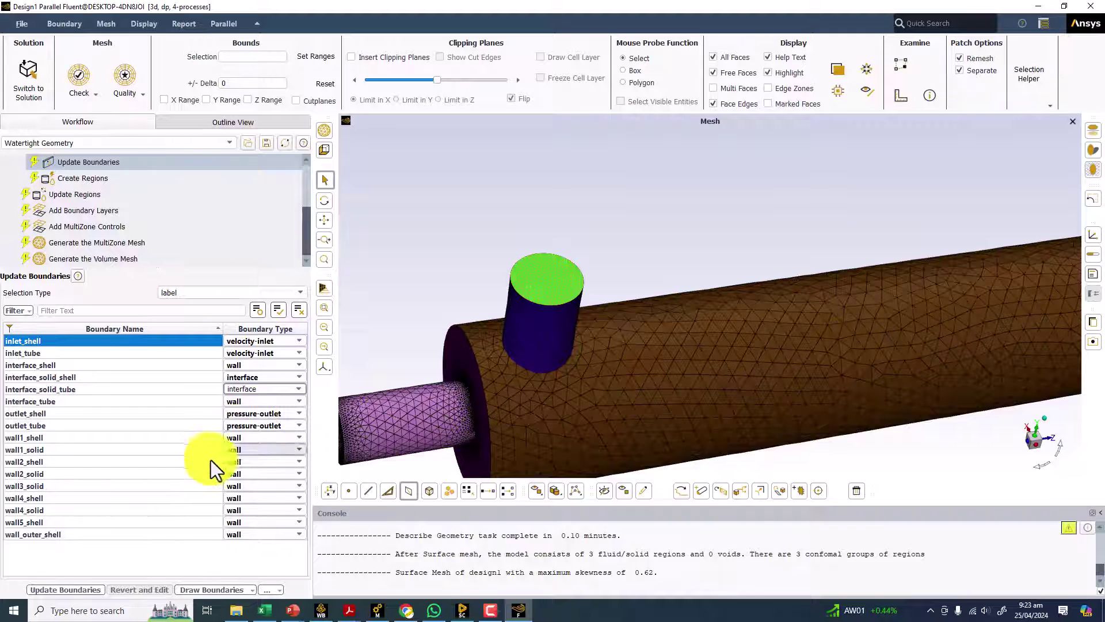
left_click(67, 588)
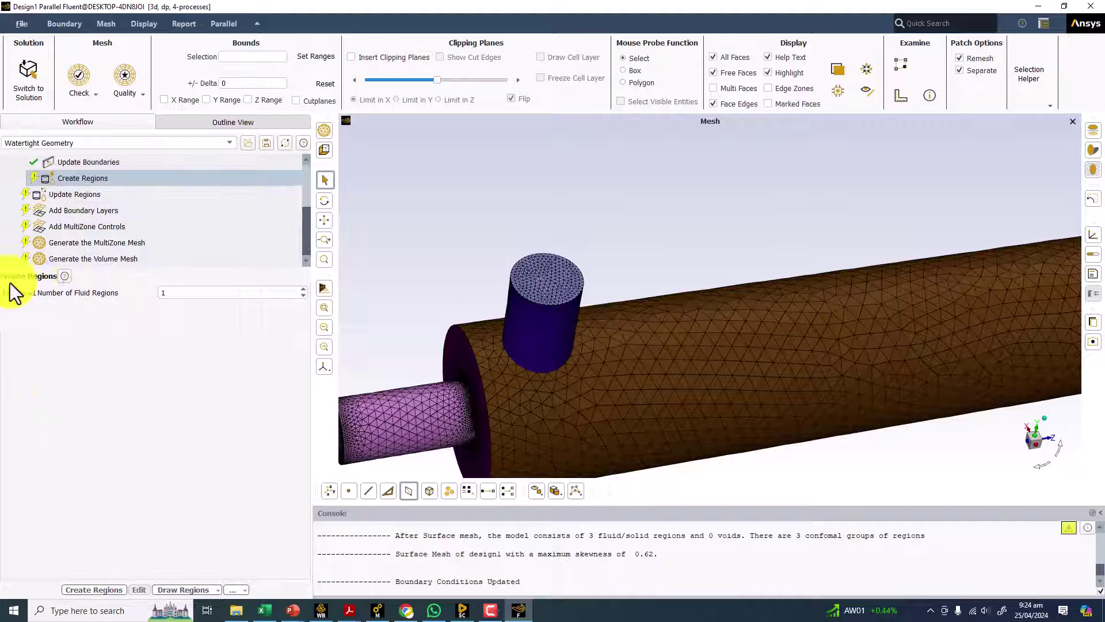
Create the regions with an estimated number of 2 fluid regions, and update them with shell and tube as fluid and solid as solid
left_click_drag(358, 296, 556, 242)
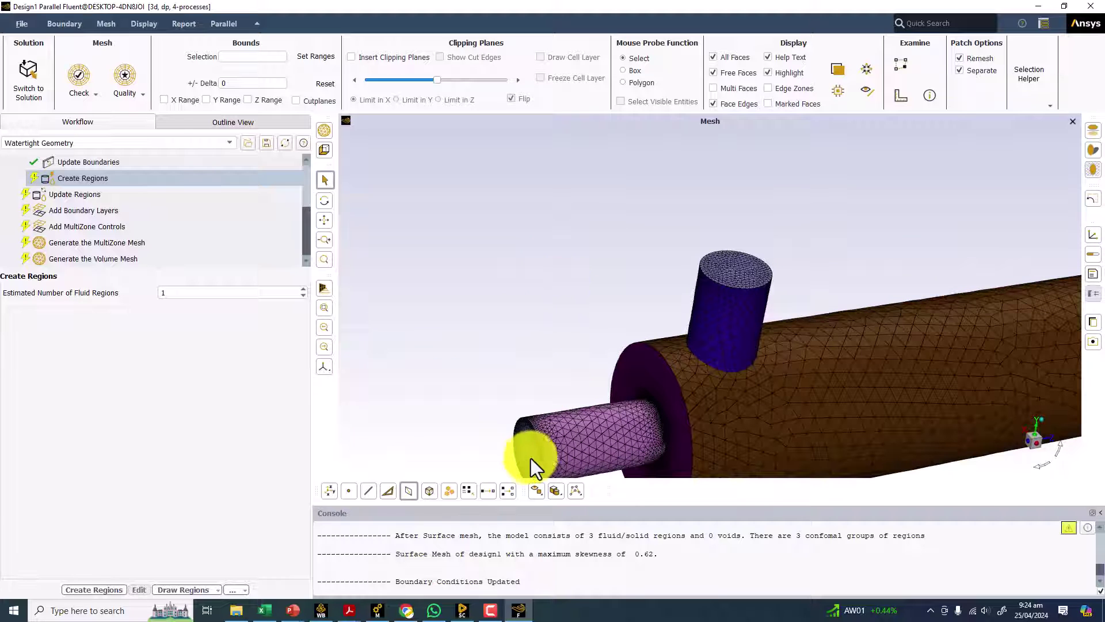
left_click(303, 290)
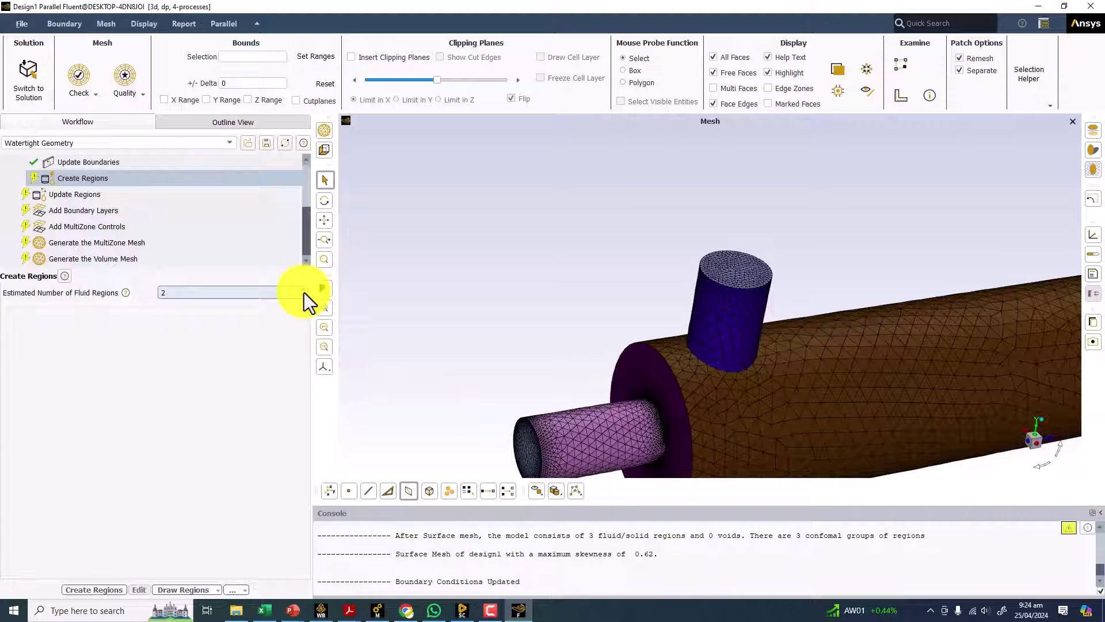
left_click(93, 590)
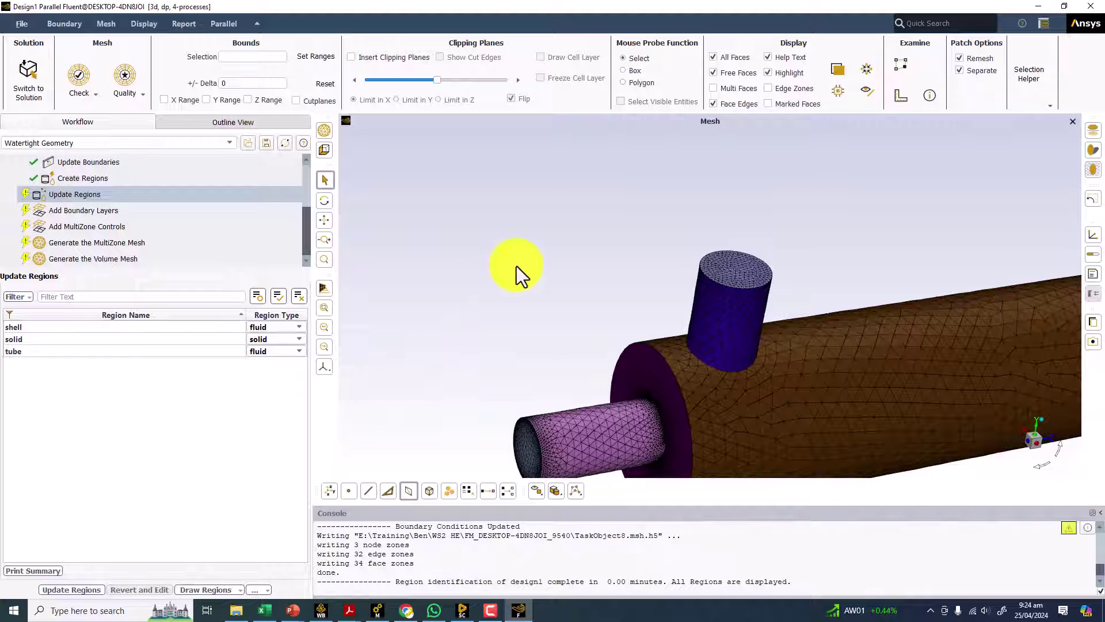
left_click_drag(557, 314, 632, 333)
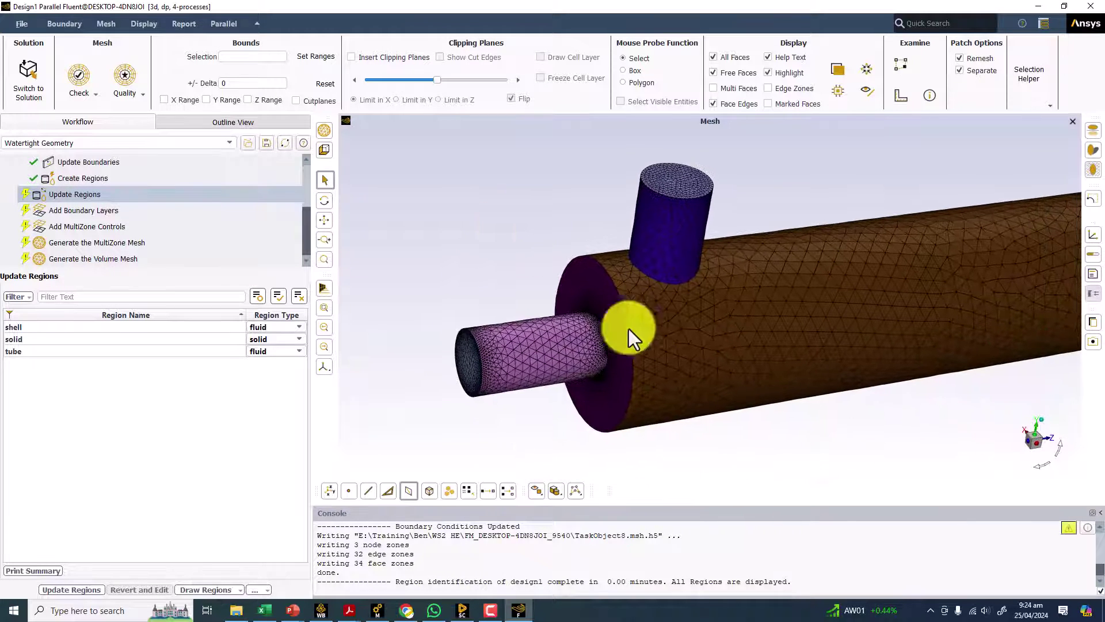
left_click(71, 201)
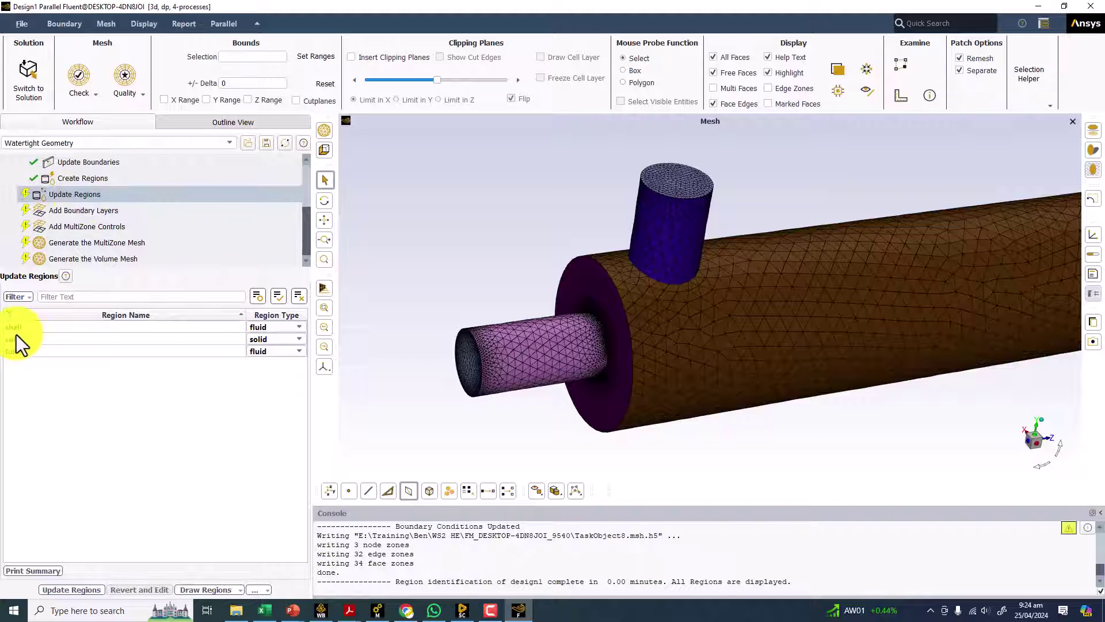
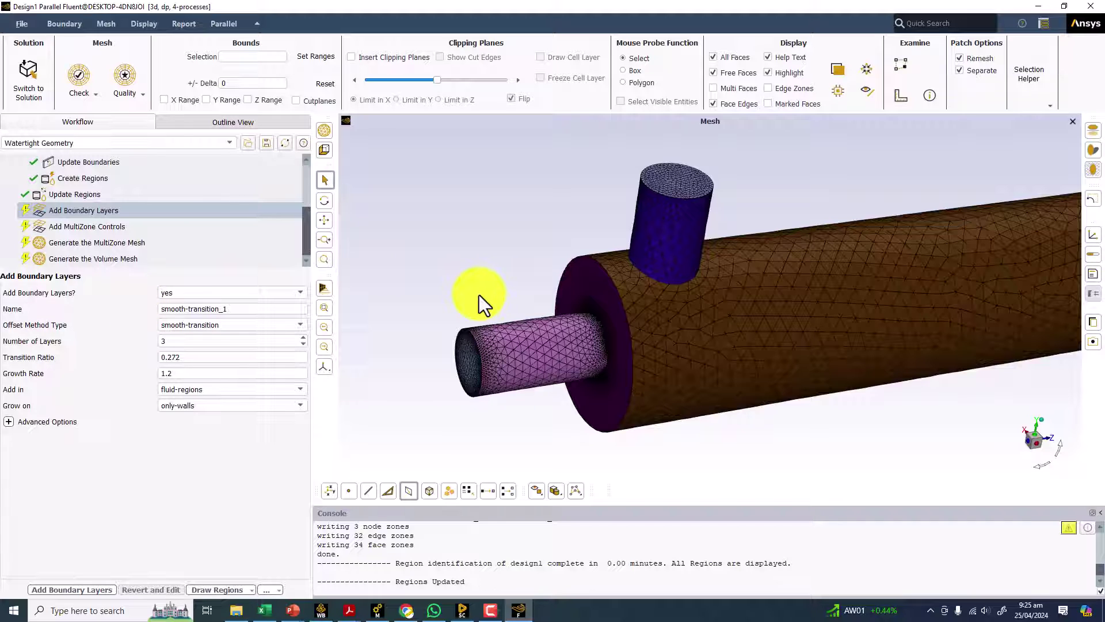
Add a smooth-transition boundary layer control with 5 layers in the fluid regions, grown on walls only
double_click(183, 340)
type("5")
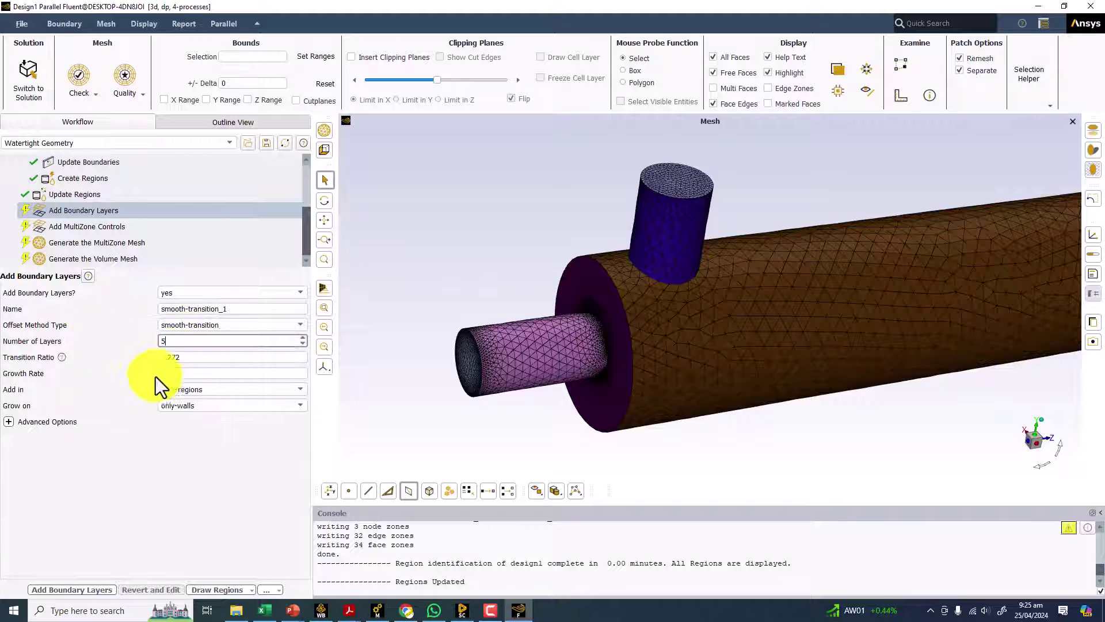
scroll(562, 312, "up", 5)
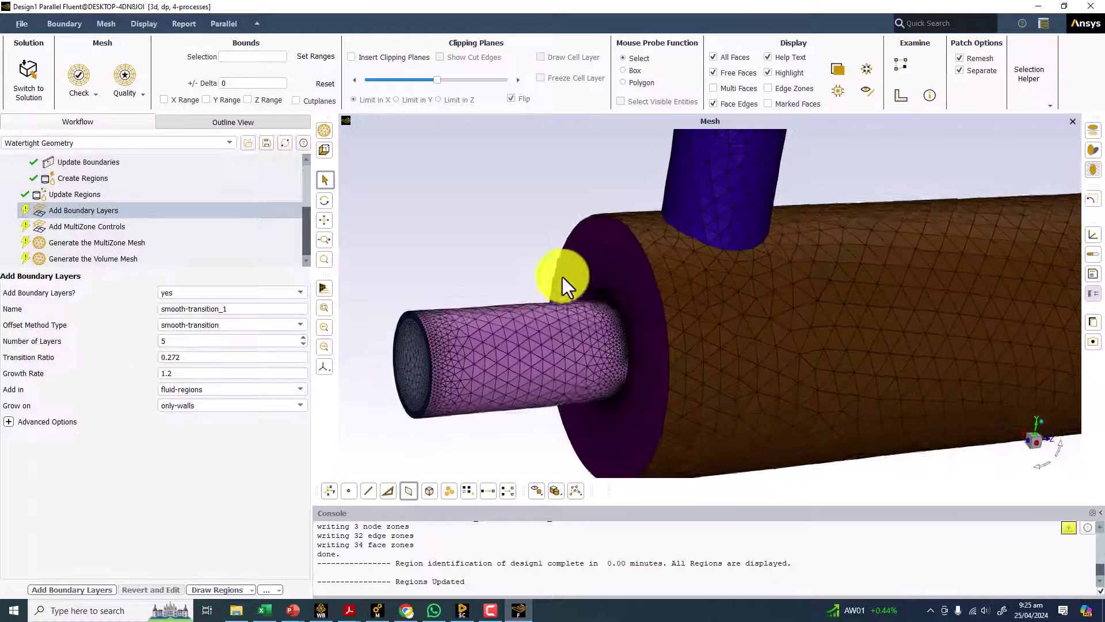
left_click_drag(563, 281, 496, 266)
scroll(496, 266, "up", 5)
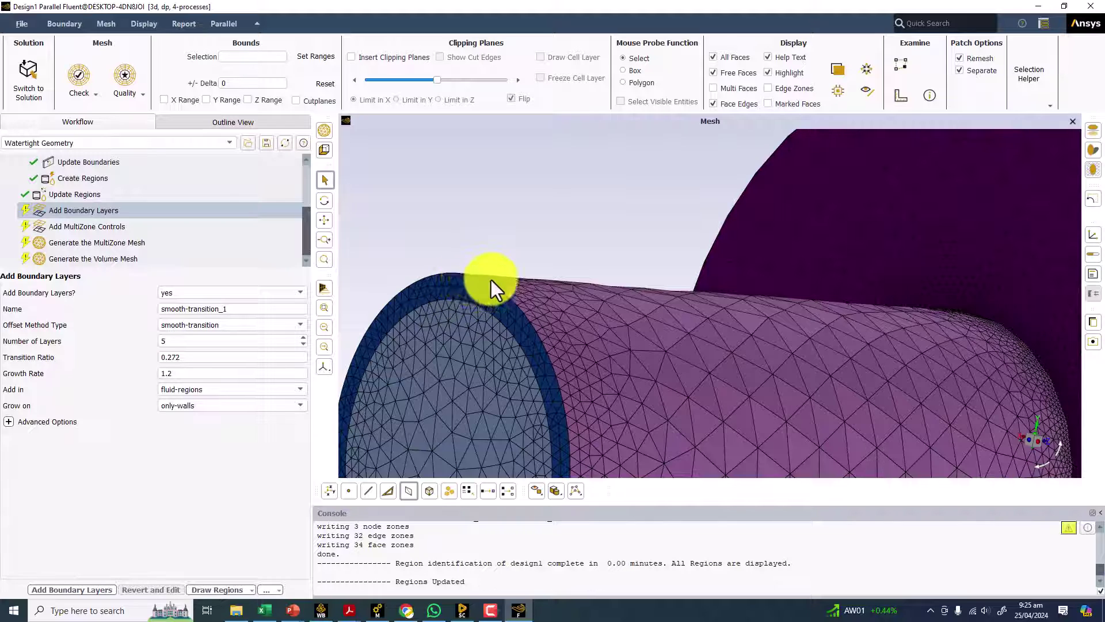
scroll(448, 242, "up", 3)
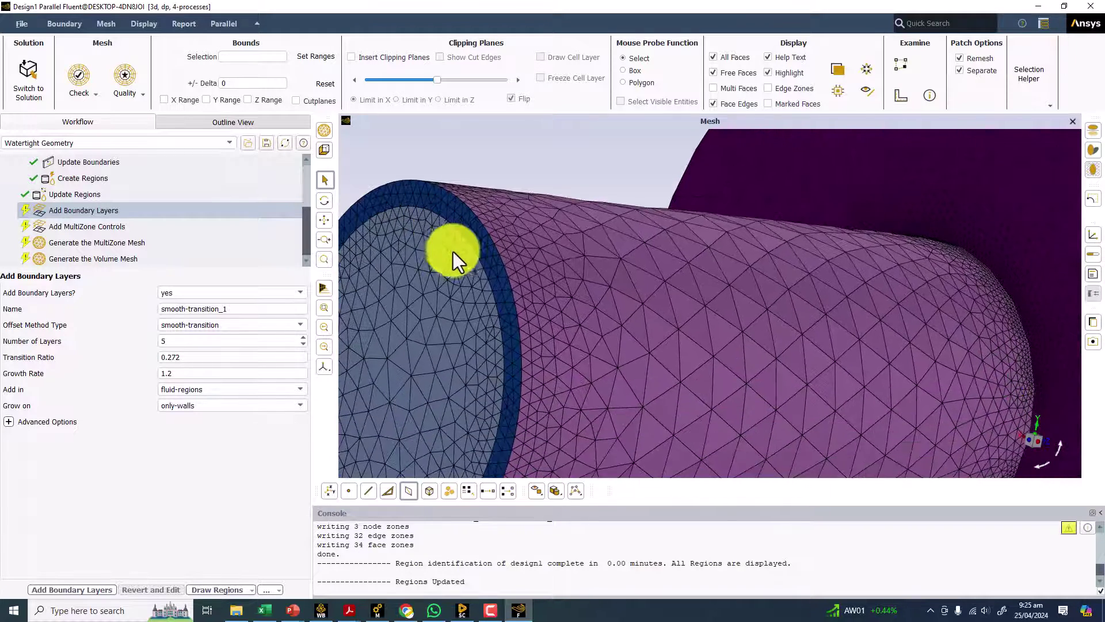
scroll(467, 262, "up", 1)
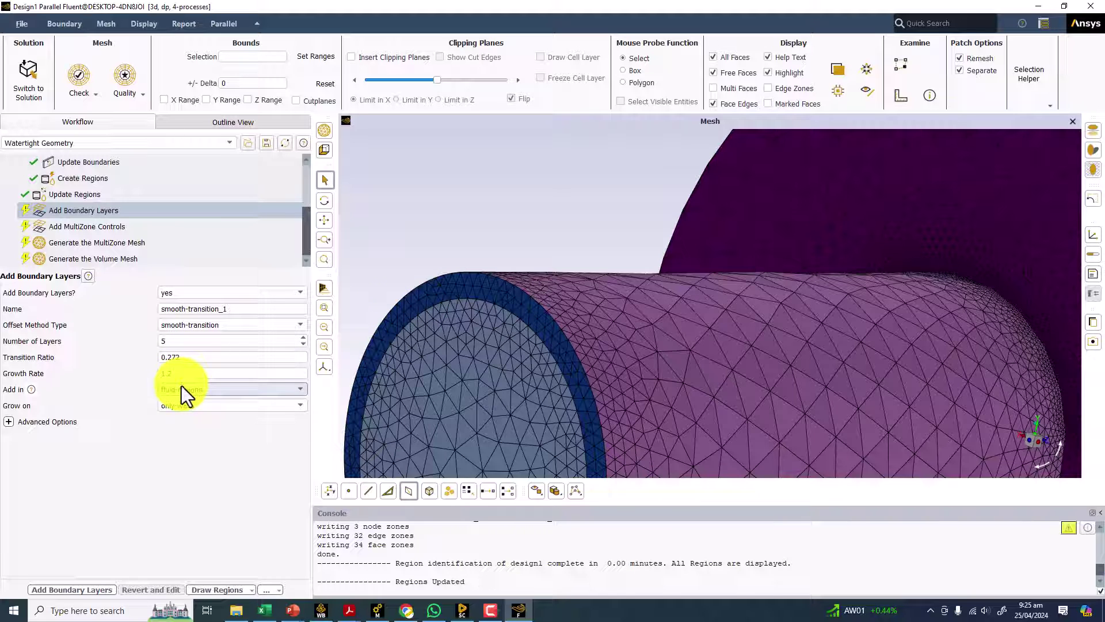
left_click(59, 591)
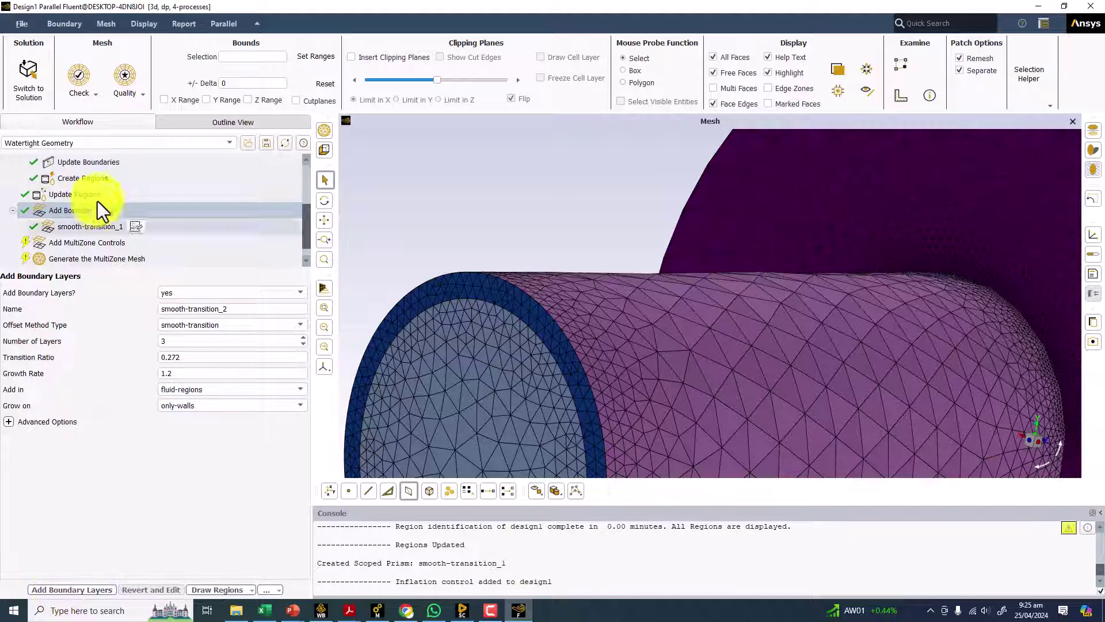
Add a MultiZone control for the solid region with wall1_solid and wall2_solid as the source-target labels
left_click(60, 243)
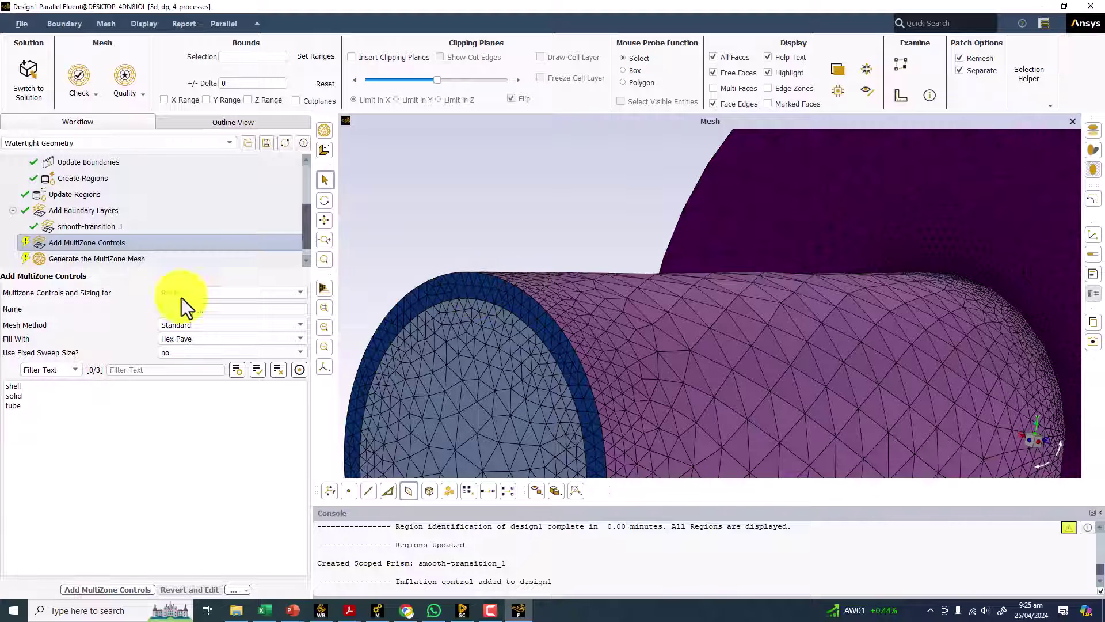
left_click(16, 396)
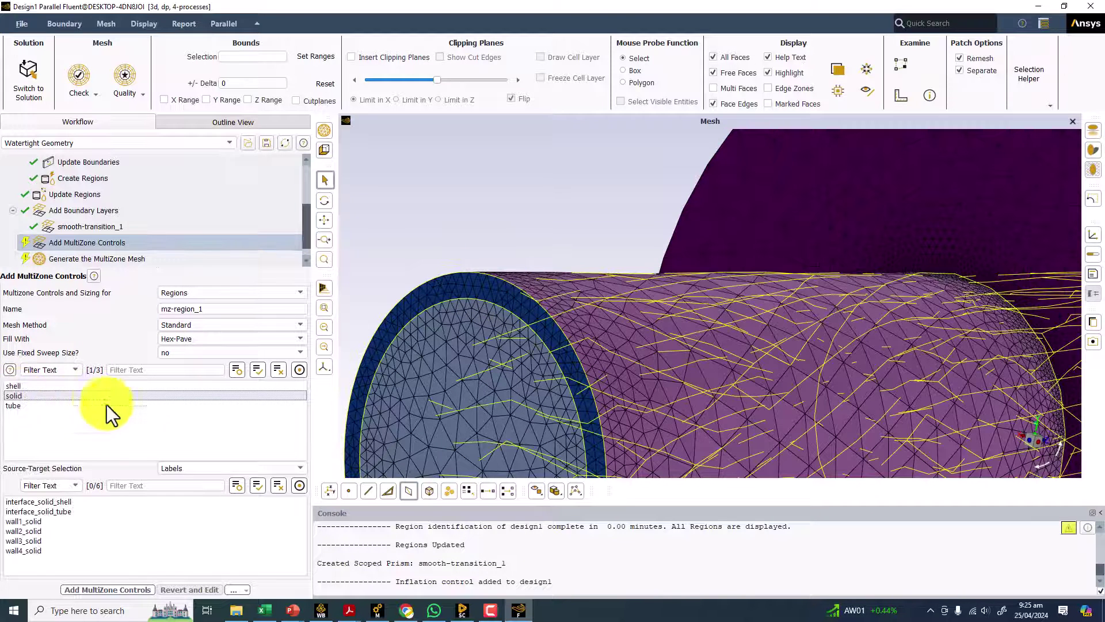
left_click(40, 523)
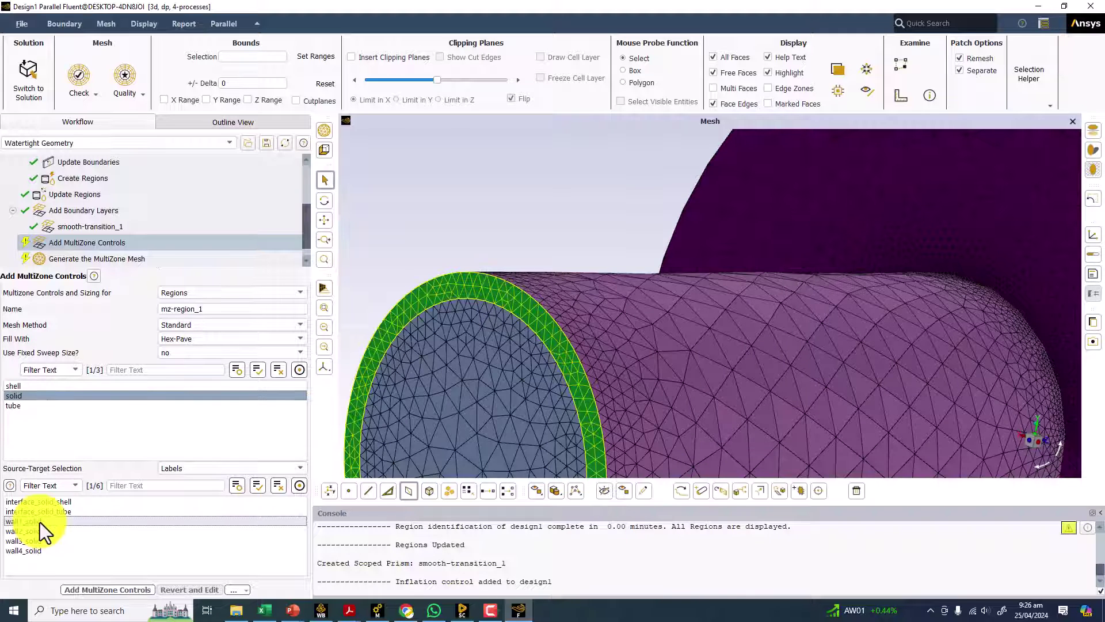
left_click(40, 530)
left_click_drag(724, 266, 574, 243)
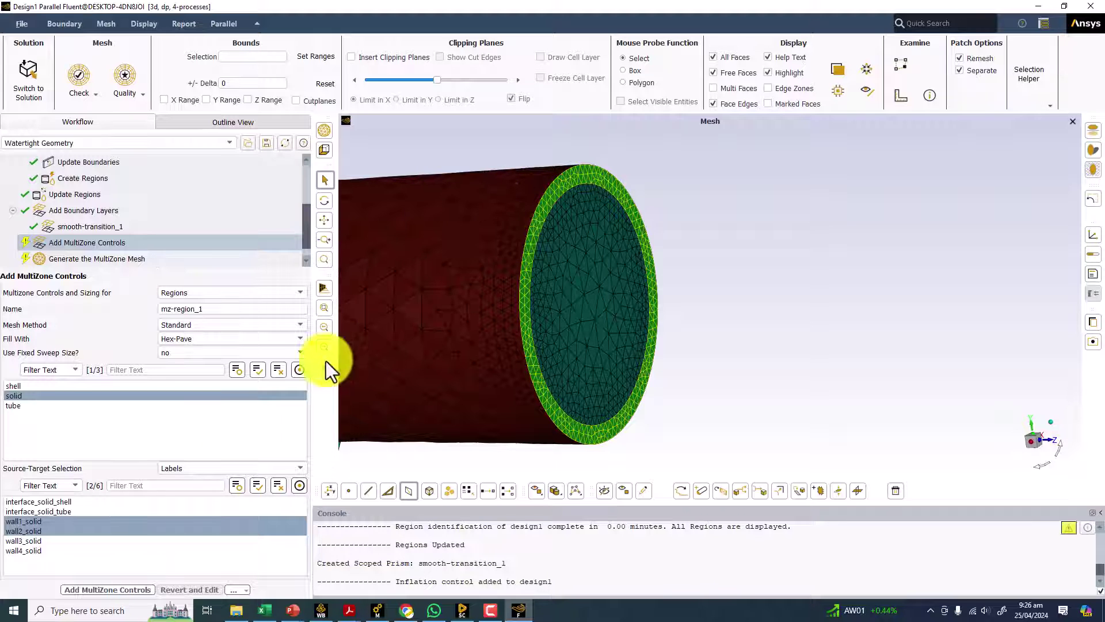
left_click(81, 589)
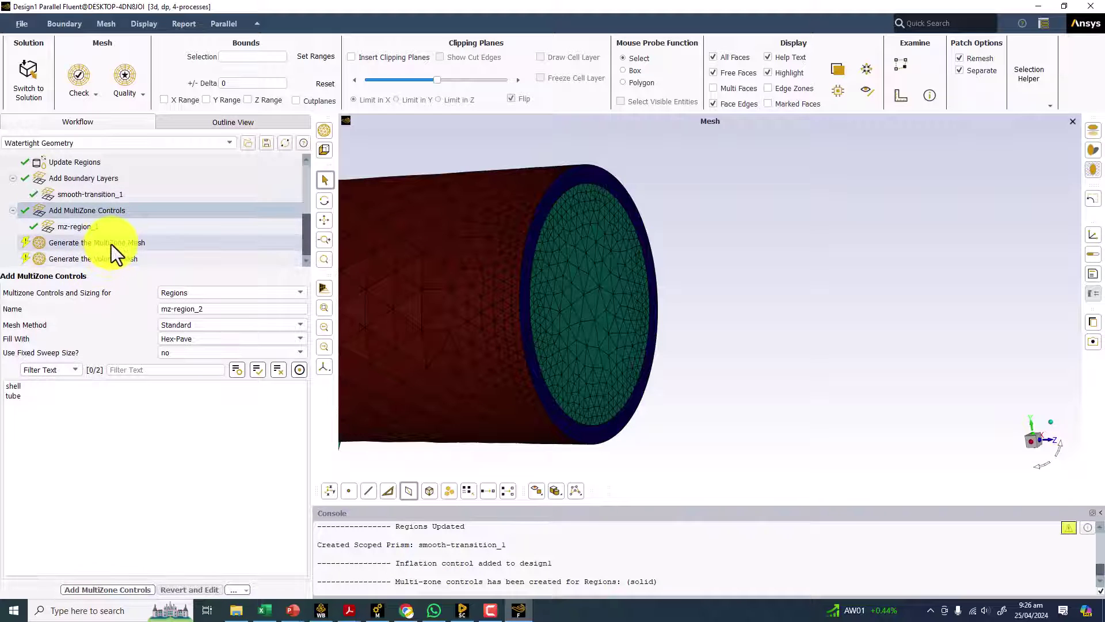
Generate the MultiZone mesh for the solid region
left_click(111, 245)
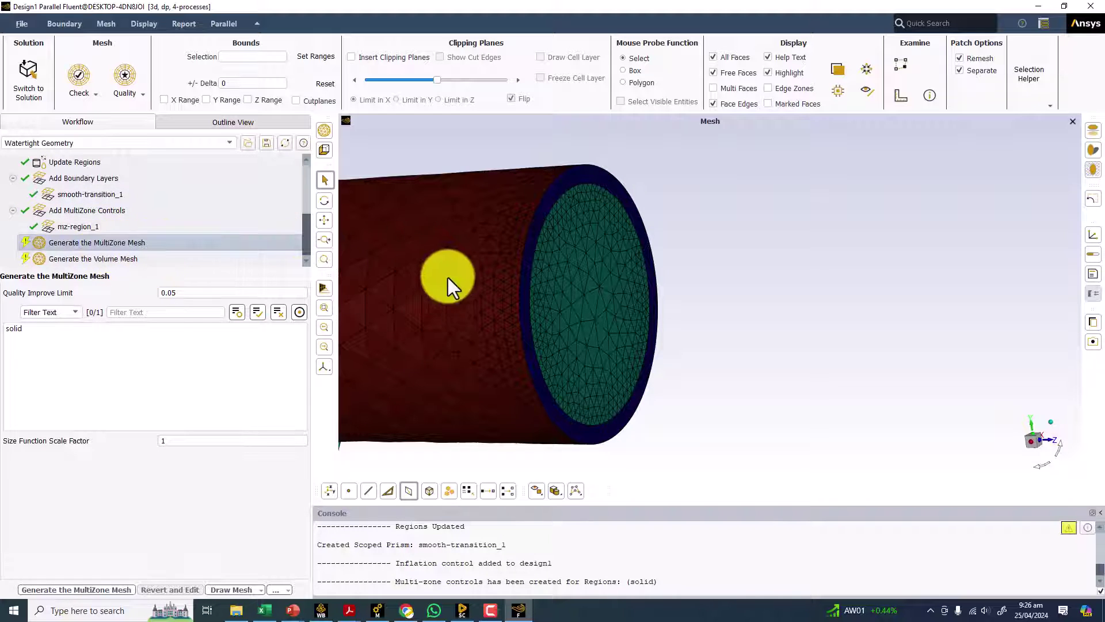
left_click_drag(448, 277, 606, 251)
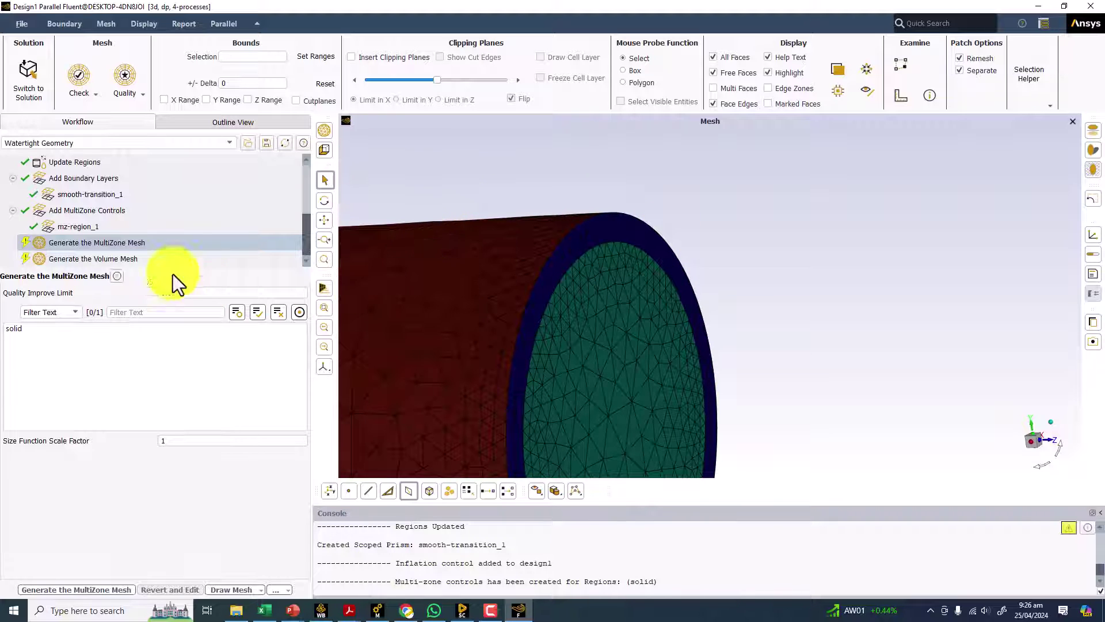
left_click_drag(585, 320, 666, 345)
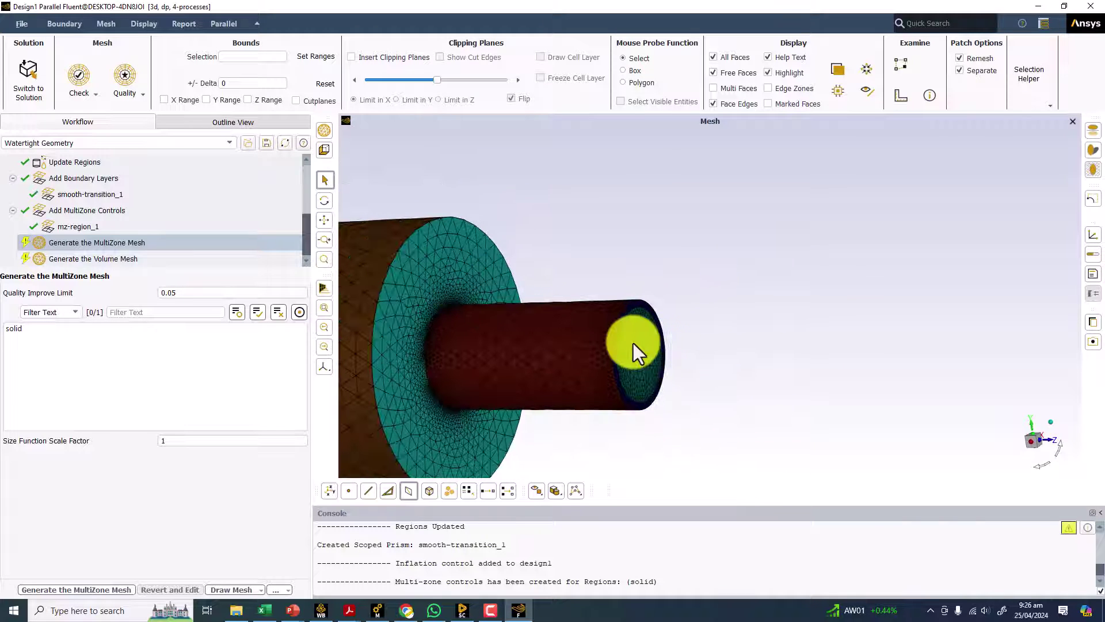
left_click(139, 253)
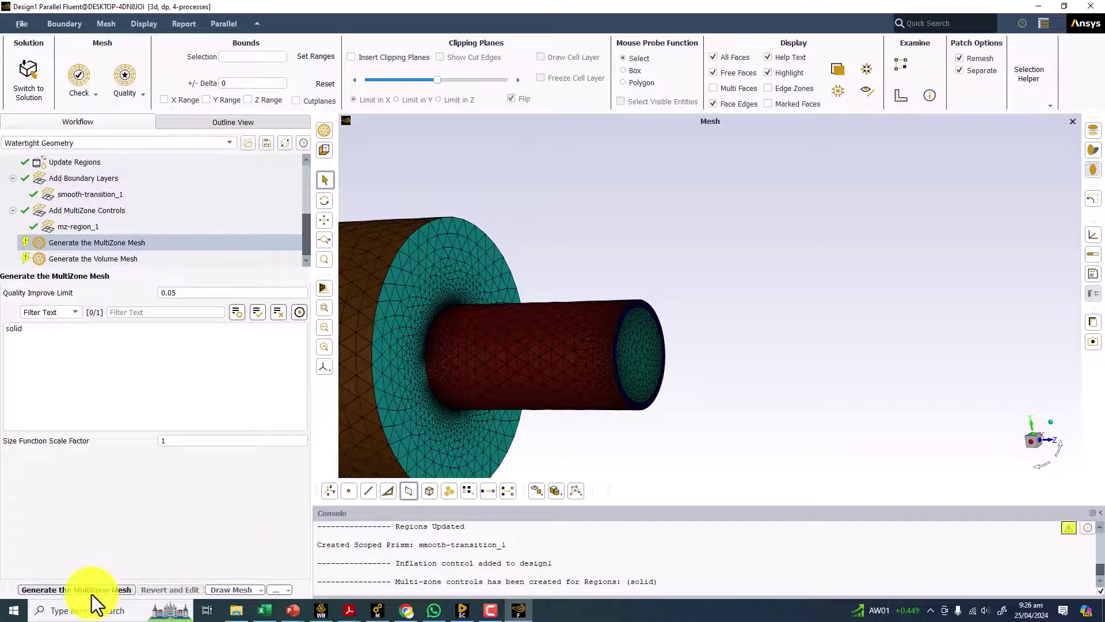
left_click(20, 331)
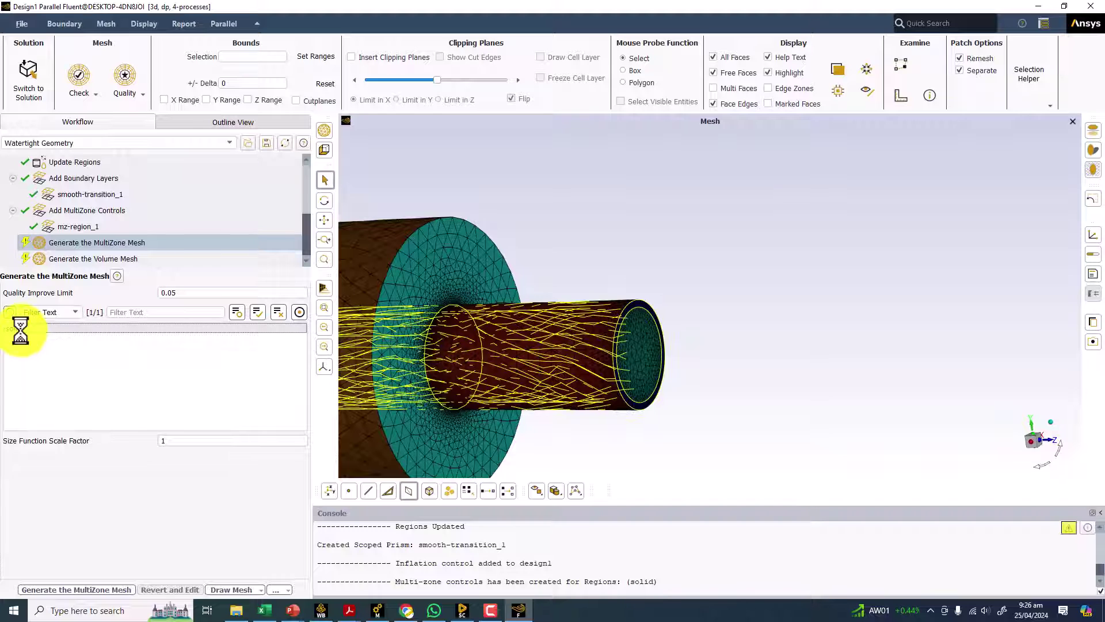
left_click(89, 588)
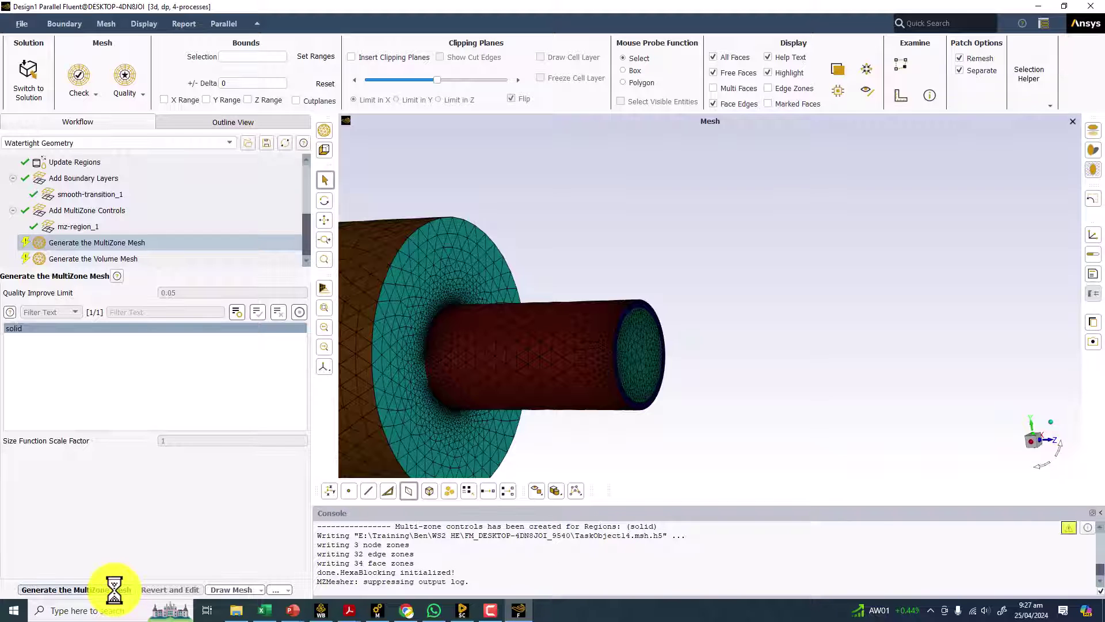
Examine the clipped MultiZone mesh at the tube end, checking the cells across the solid wall's thickness and along its inner surface
scroll(641, 308, "down", 4)
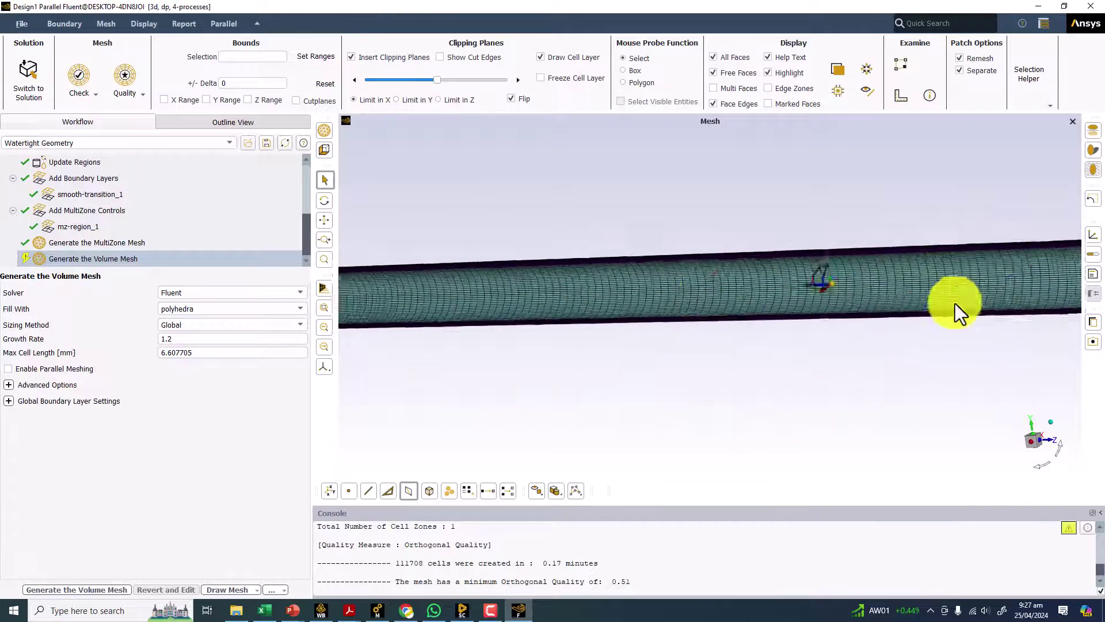
middle_click_drag(560, 291, 783, 291)
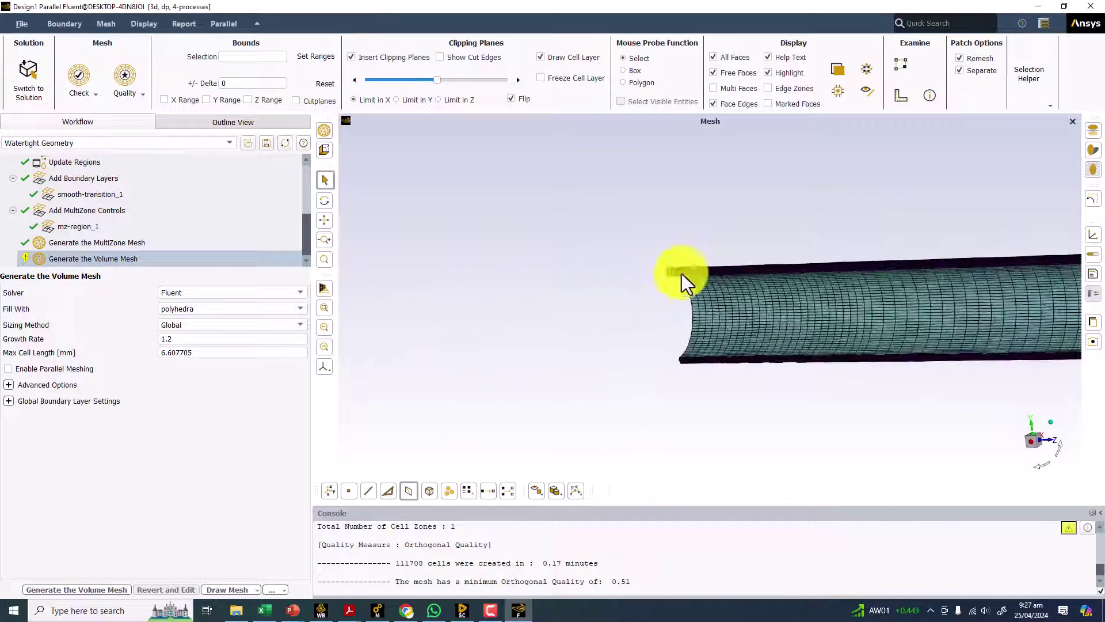
scroll(752, 279, "up", 3)
scroll(634, 301, "up", 3)
left_click_drag(634, 301, 629, 263)
scroll(630, 266, "up", 5)
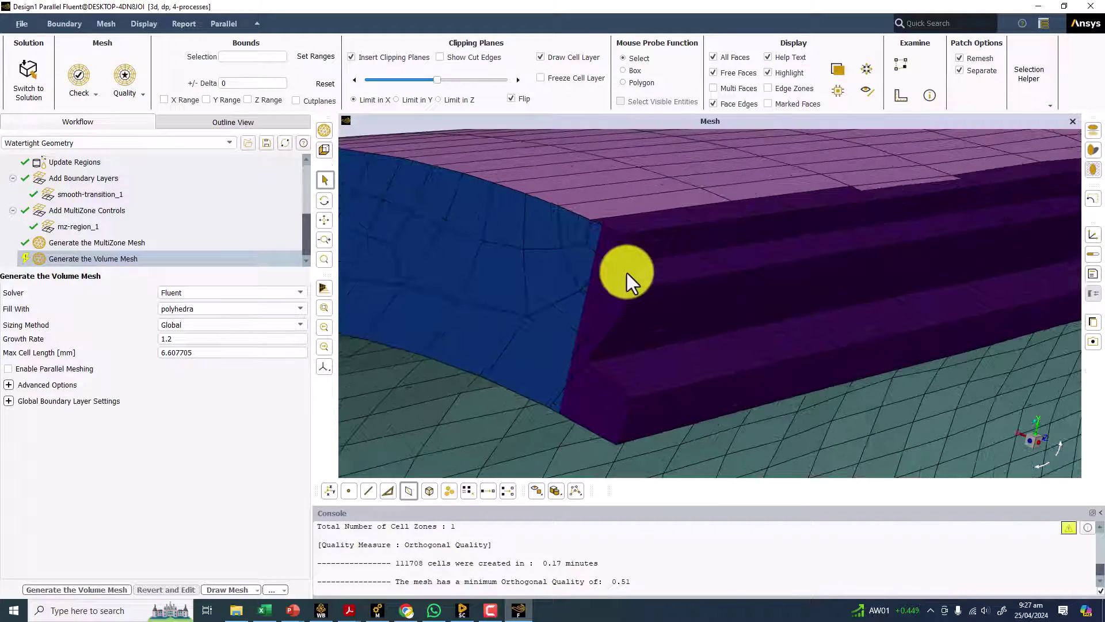
scroll(633, 261, "up", 3)
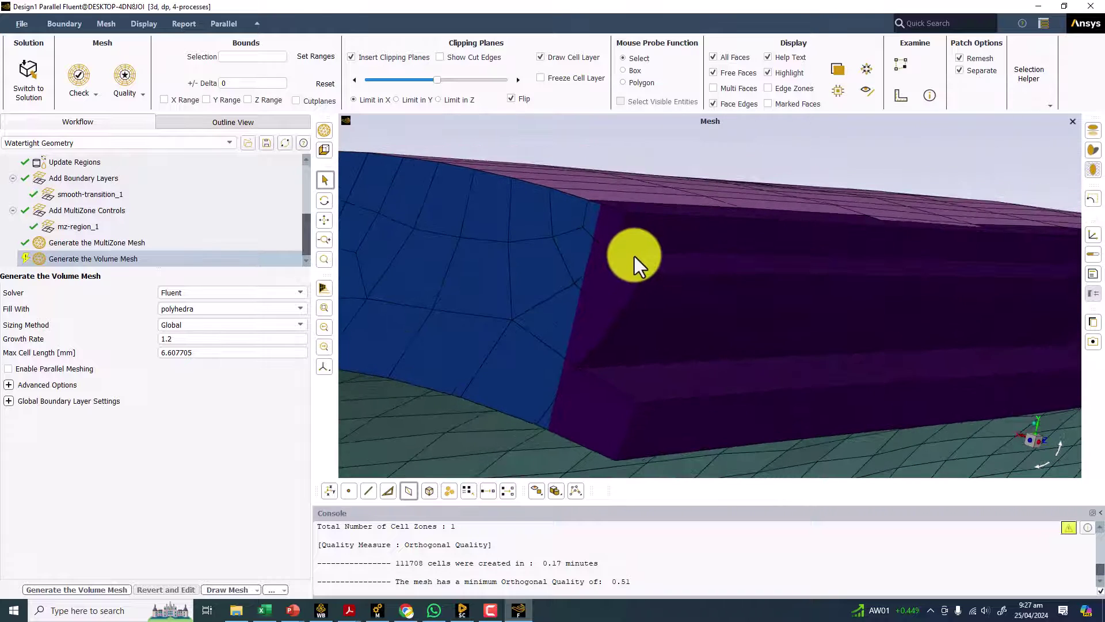
left_click_drag(635, 257, 637, 249)
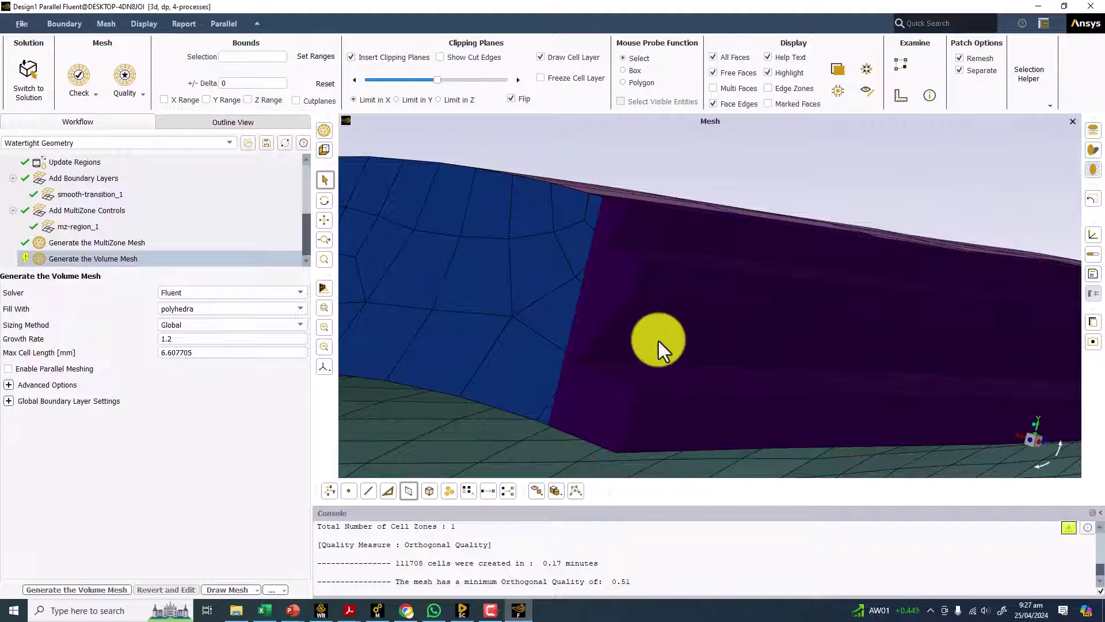
left_click_drag(659, 340, 641, 327)
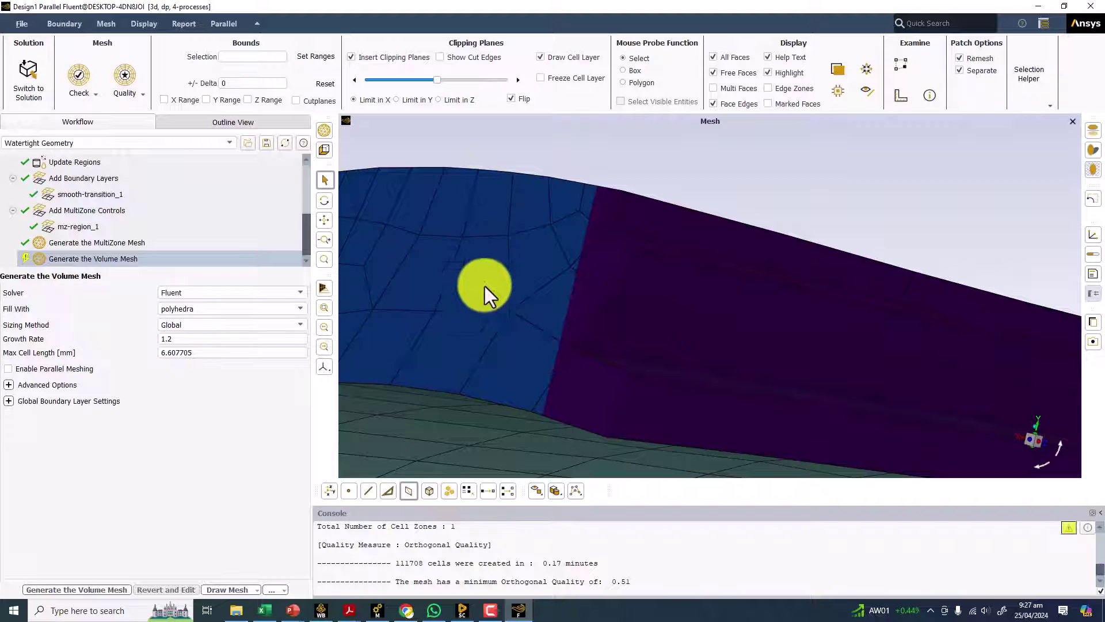
left_click_drag(523, 356, 496, 388)
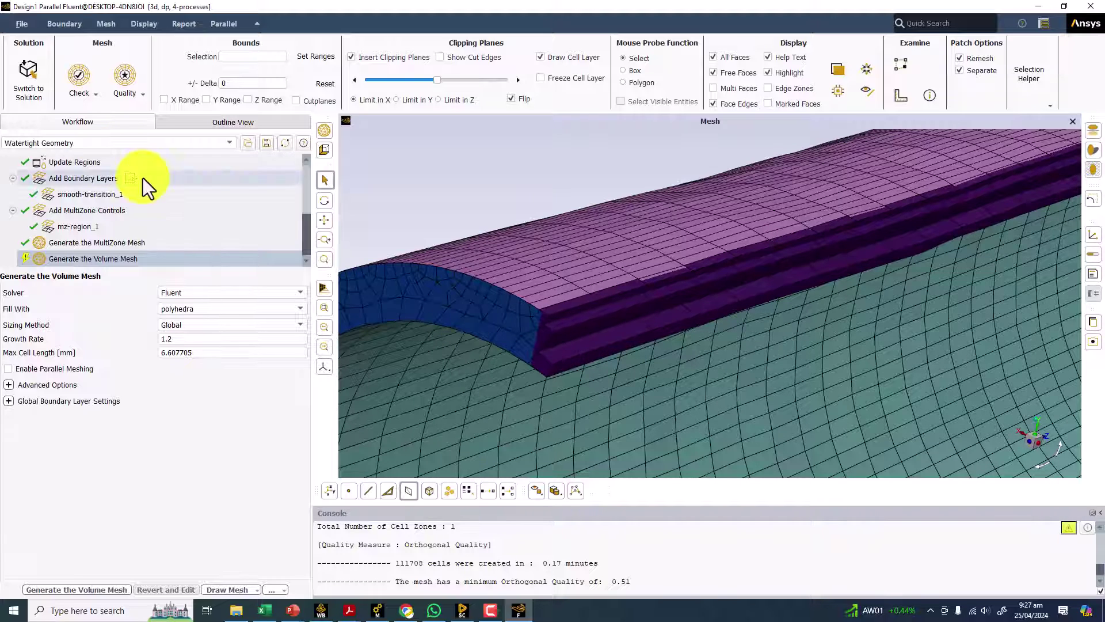
scroll(85, 195, "up", 1)
scroll(80, 228, "up", 3)
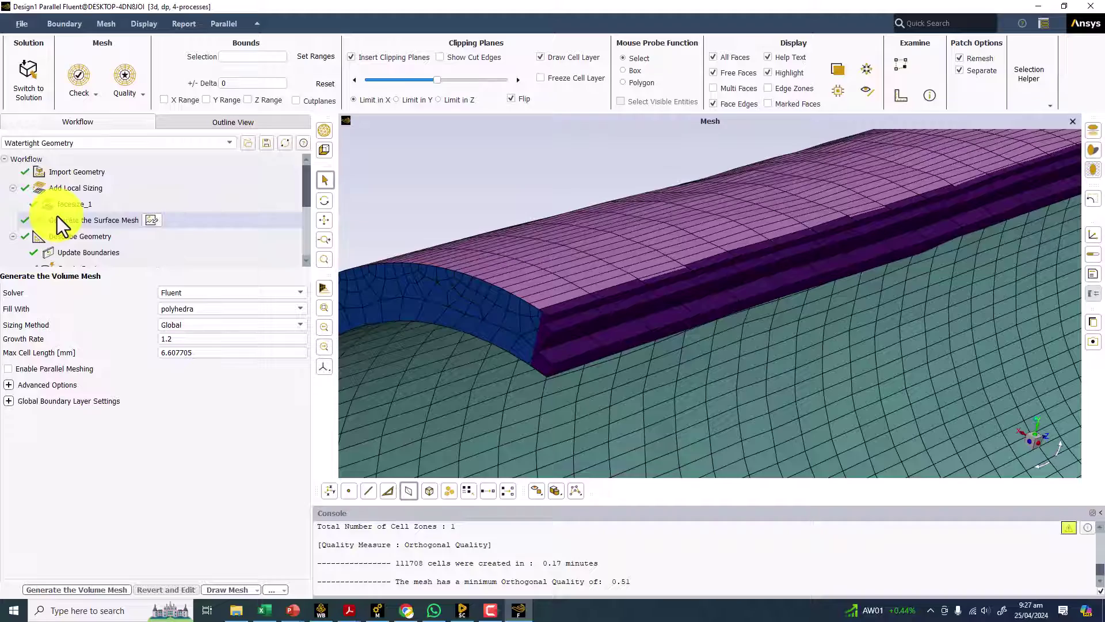
left_click_drag(441, 223, 500, 271)
scroll(498, 247, "up", 4)
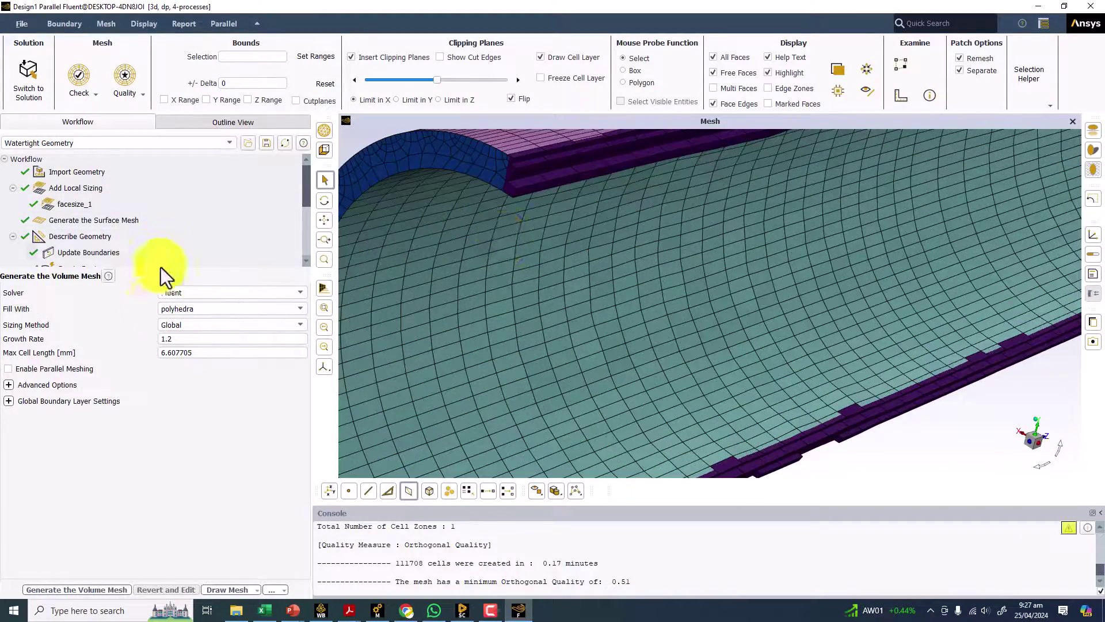
scroll(160, 238, "down", 3)
Turn off the clipping planes and view the full MultiZone mesh of the solid tube
left_click(360, 54)
scroll(539, 262, "down", 5)
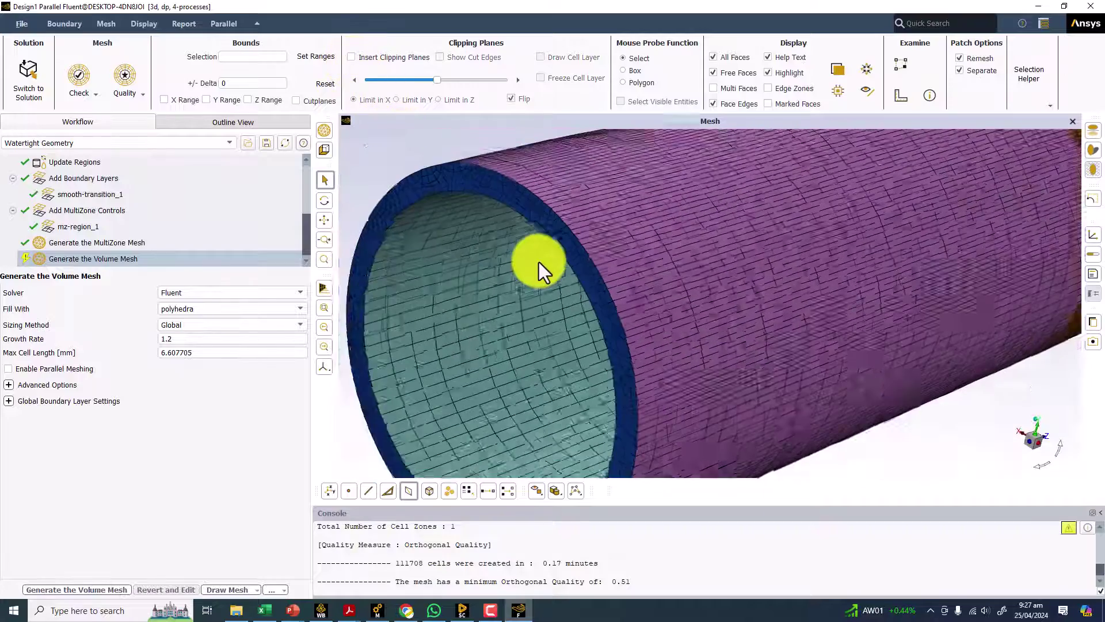
scroll(538, 262, "down", 3)
scroll(705, 297, "down", 3)
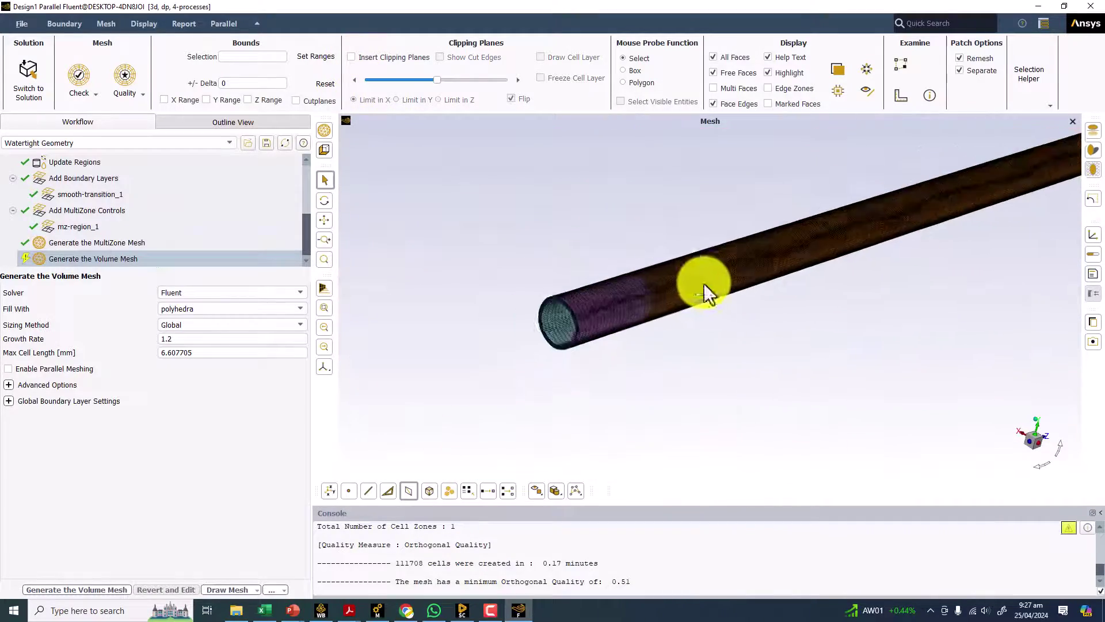
left_click_drag(708, 289, 587, 288)
scroll(395, 305, "up", 3)
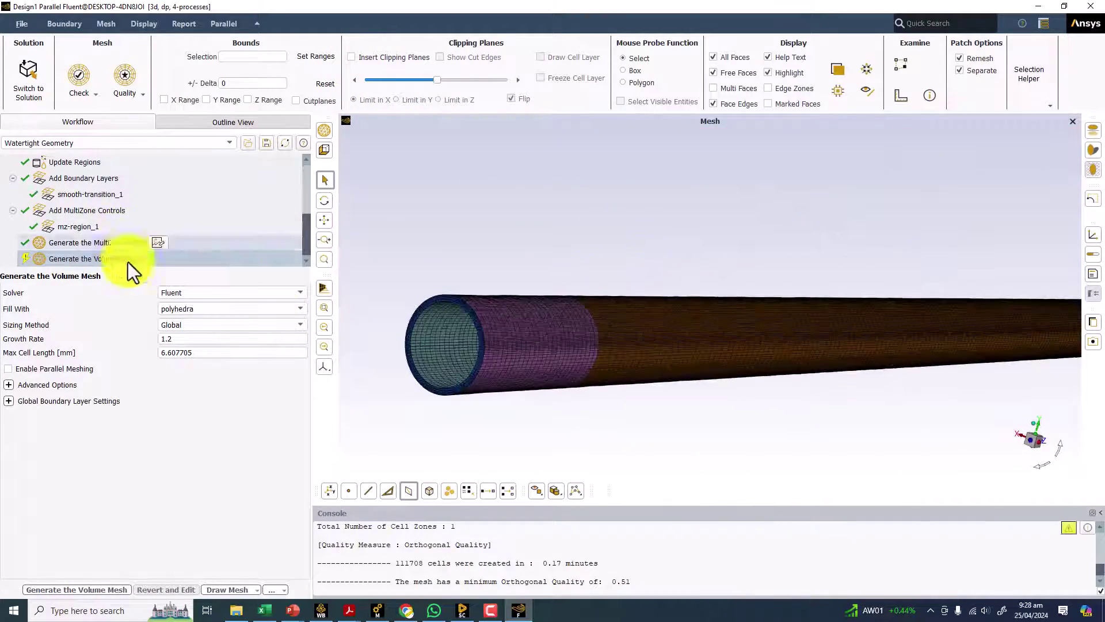
Generate the volume mesh with poly-hexcore fill and 2 peel layers
left_click(203, 309)
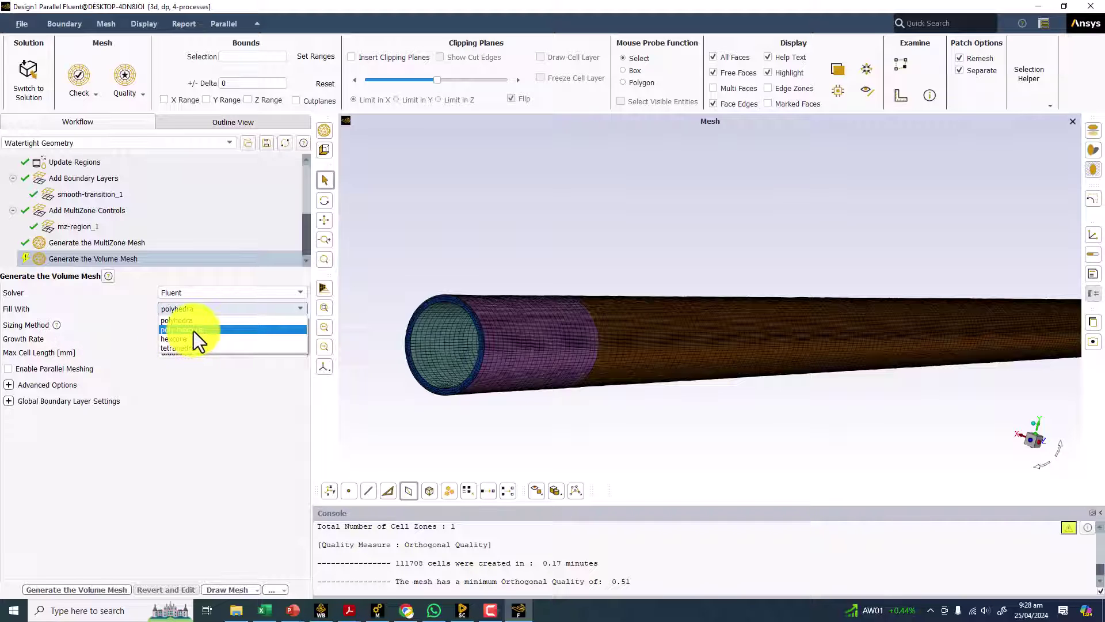
left_click(193, 330)
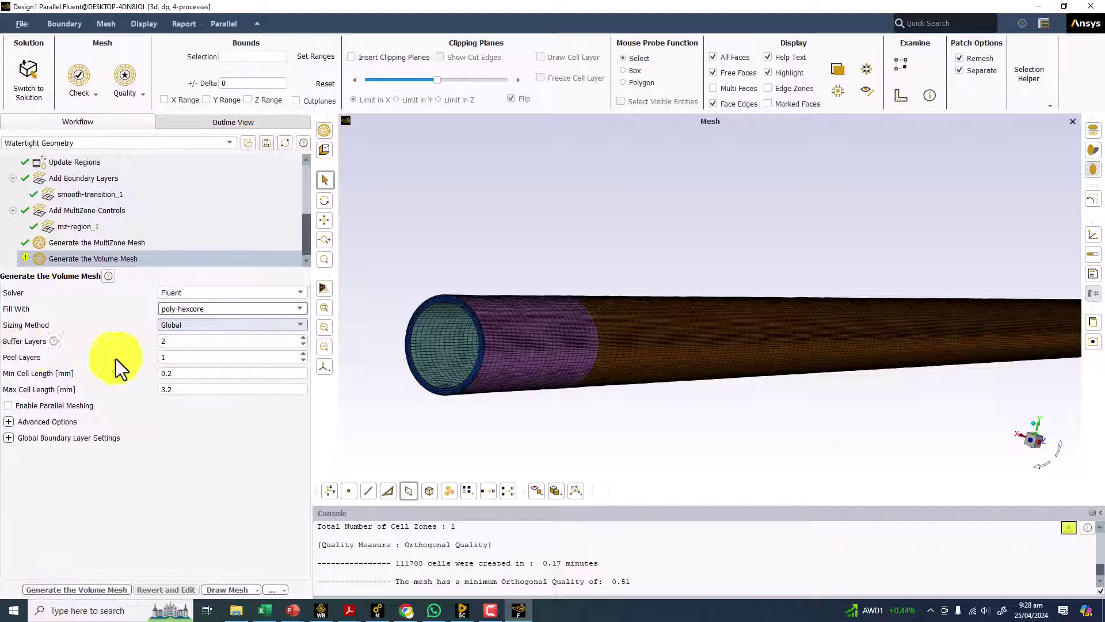
left_click_drag(167, 357, 132, 356)
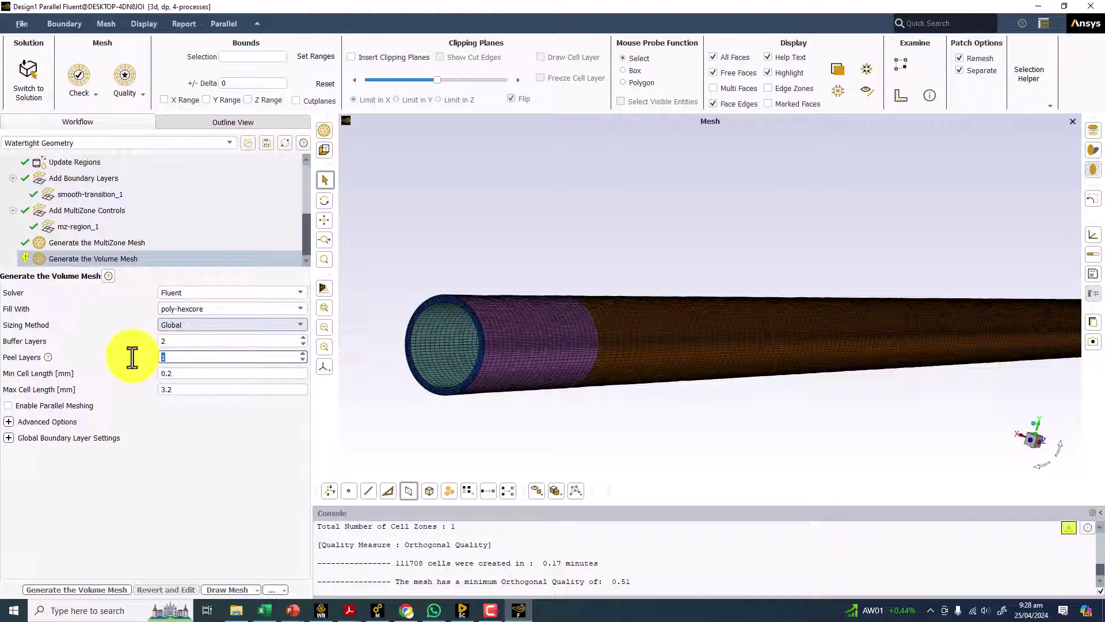
type("2")
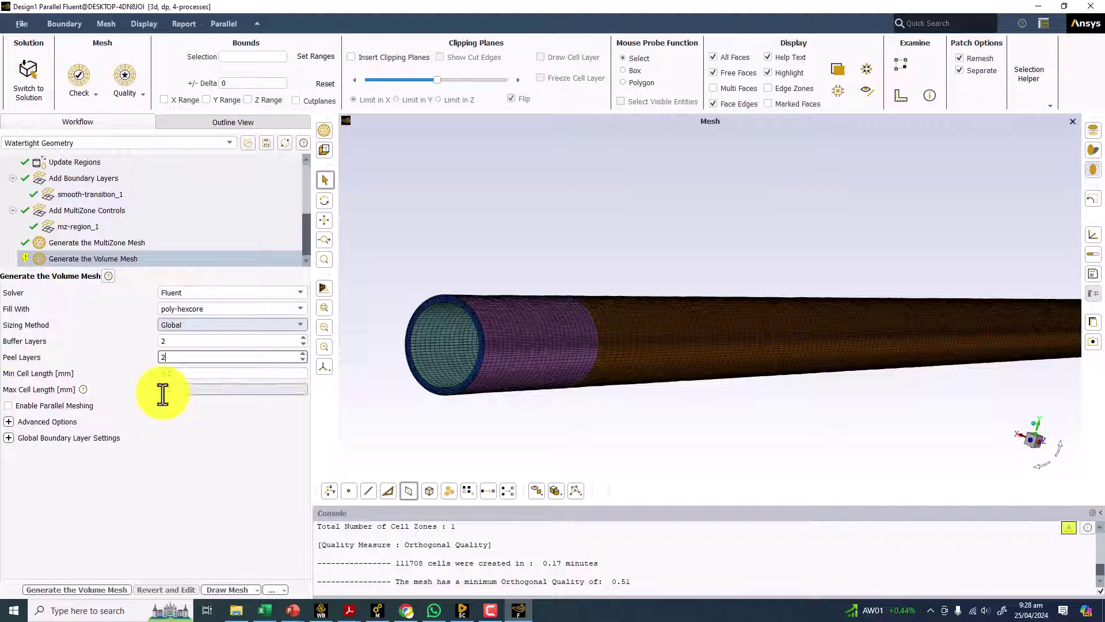
left_click(71, 588)
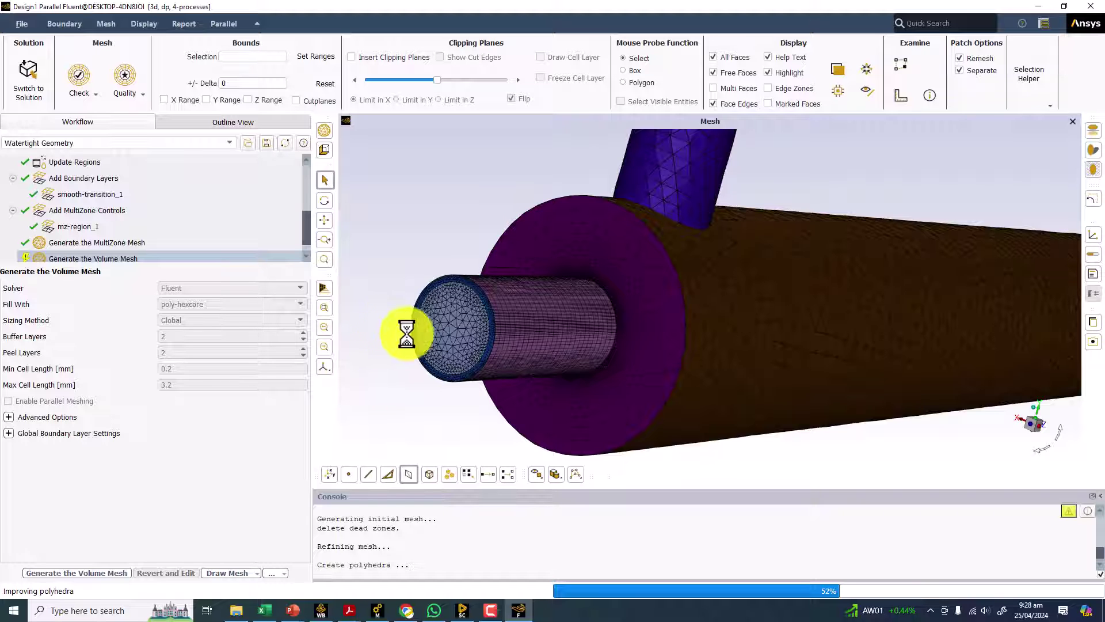
scroll(472, 327, "up", 2)
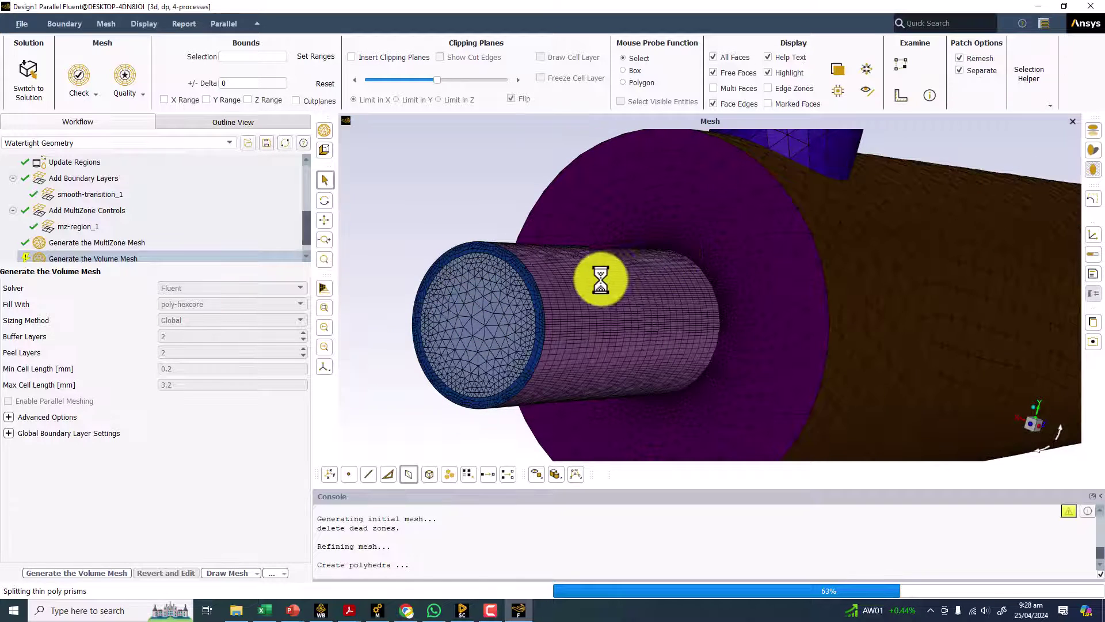
scroll(597, 279, "up", 2)
scroll(436, 279, "up", 1)
scroll(434, 281, "down", 5)
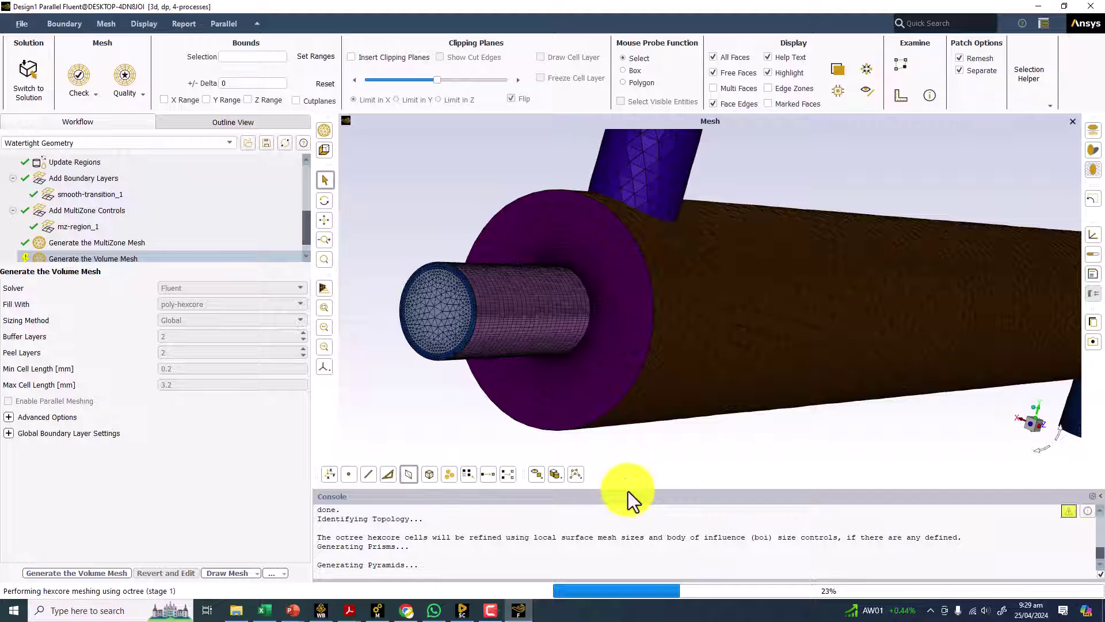
left_click_drag(627, 483, 618, 430)
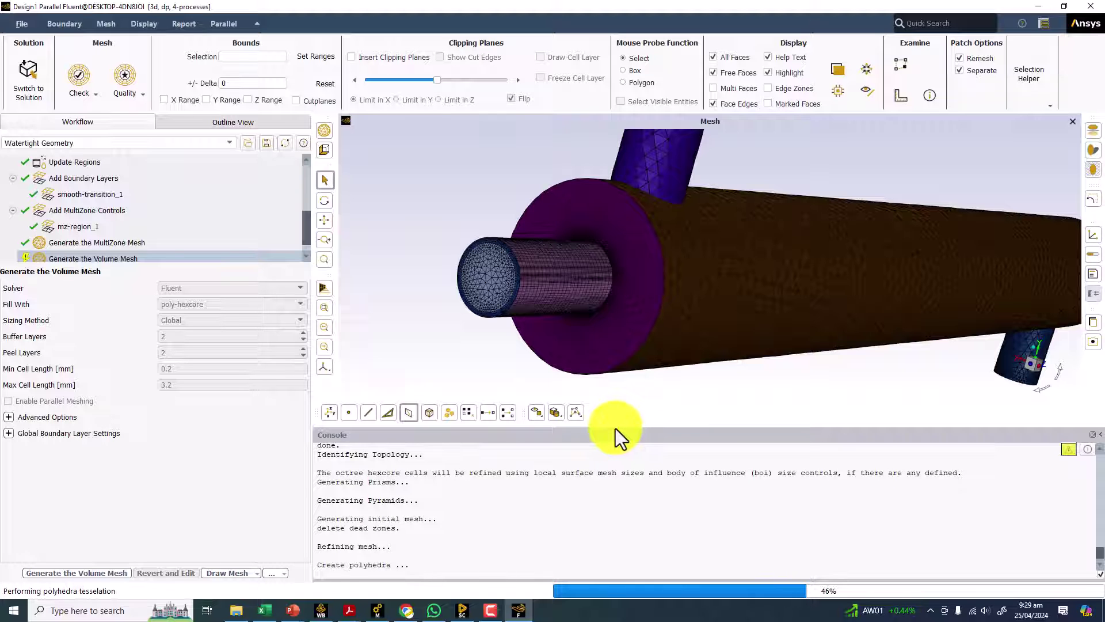
scroll(598, 290, "up", 3)
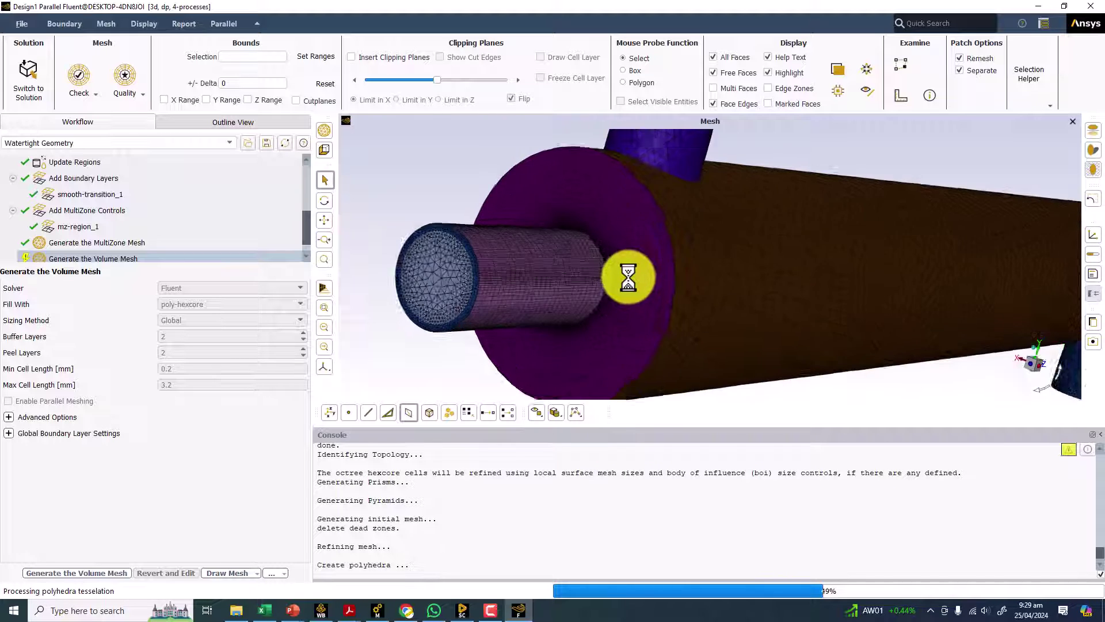
scroll(568, 282, "down", 5)
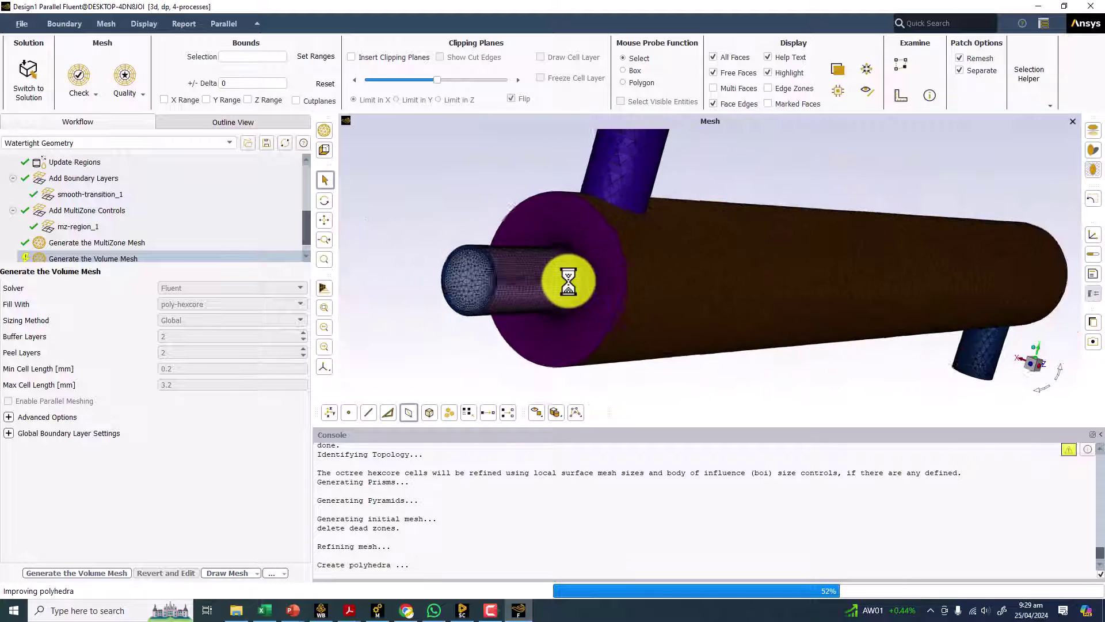
scroll(535, 282, "up", 5)
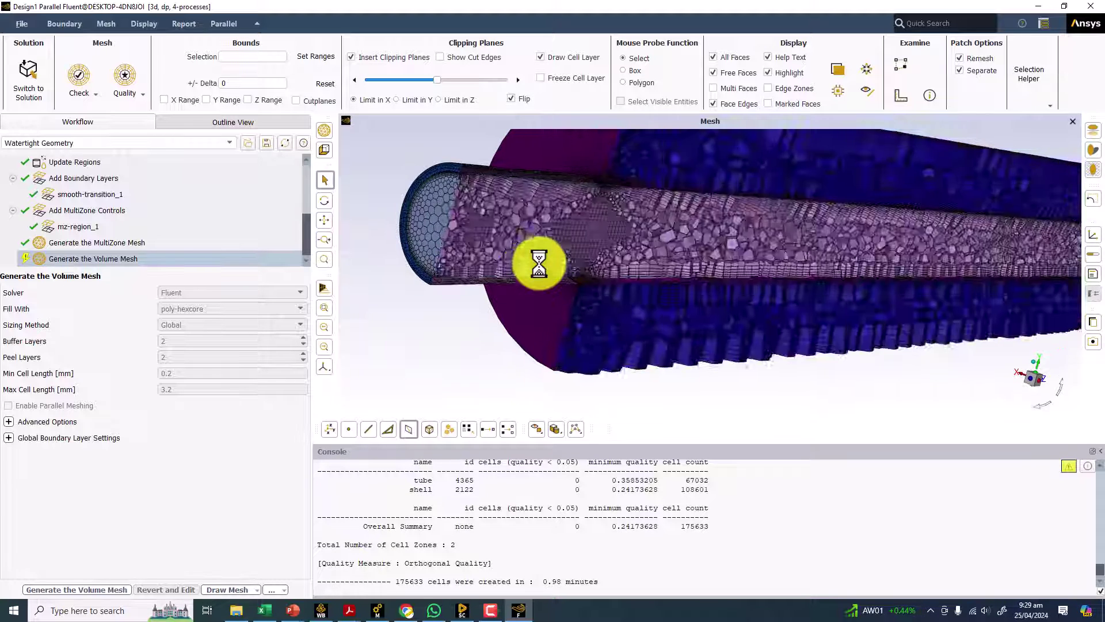
Toggle the cell layer display and examine the clipped volume mesh, checking the boundary layers on both sides of the solid tube wall
scroll(519, 237, "up", 2)
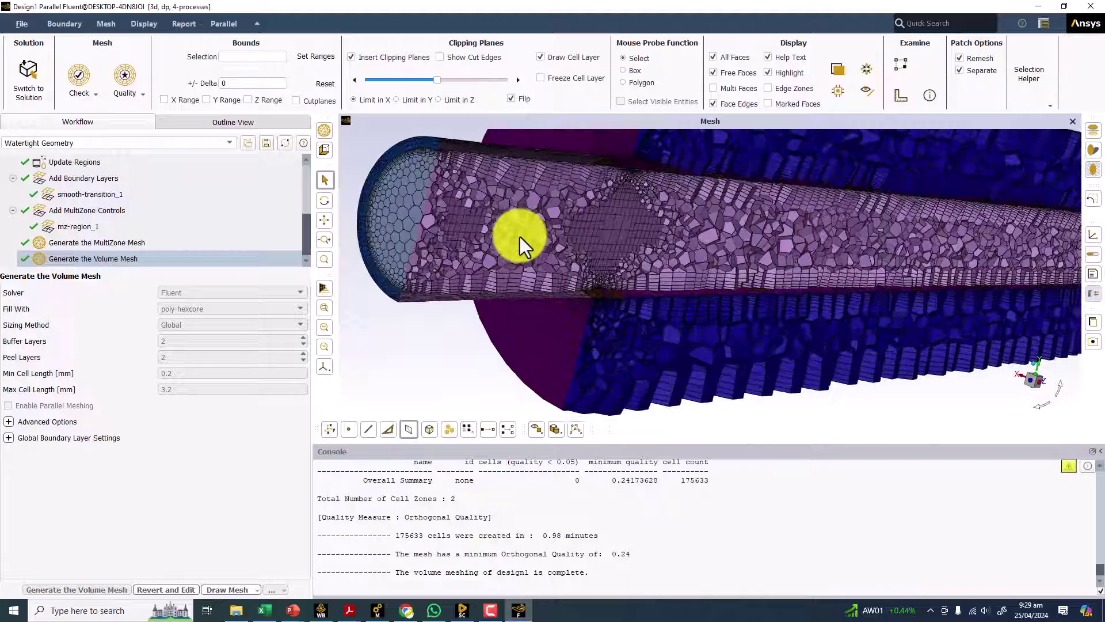
scroll(520, 236, "up", 6)
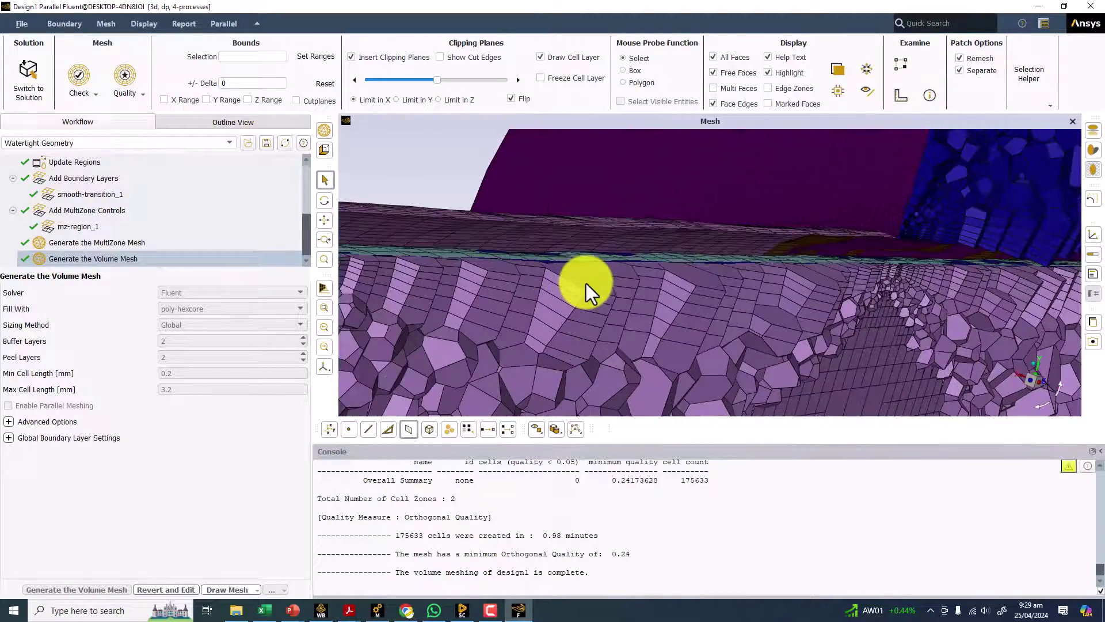
scroll(586, 284, "down", 2)
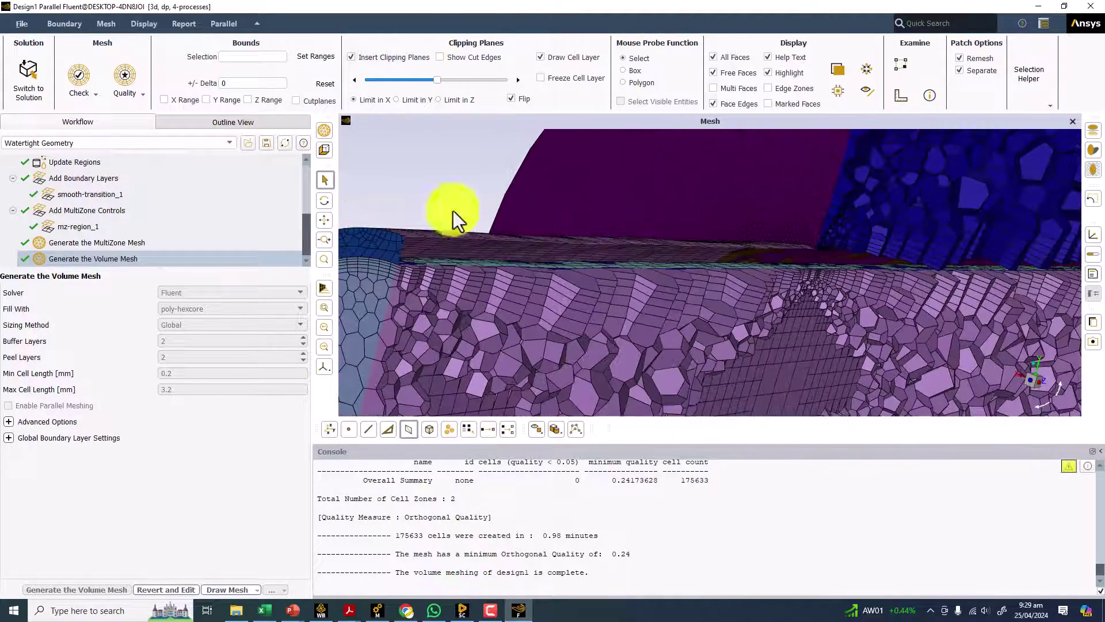
left_click(536, 58)
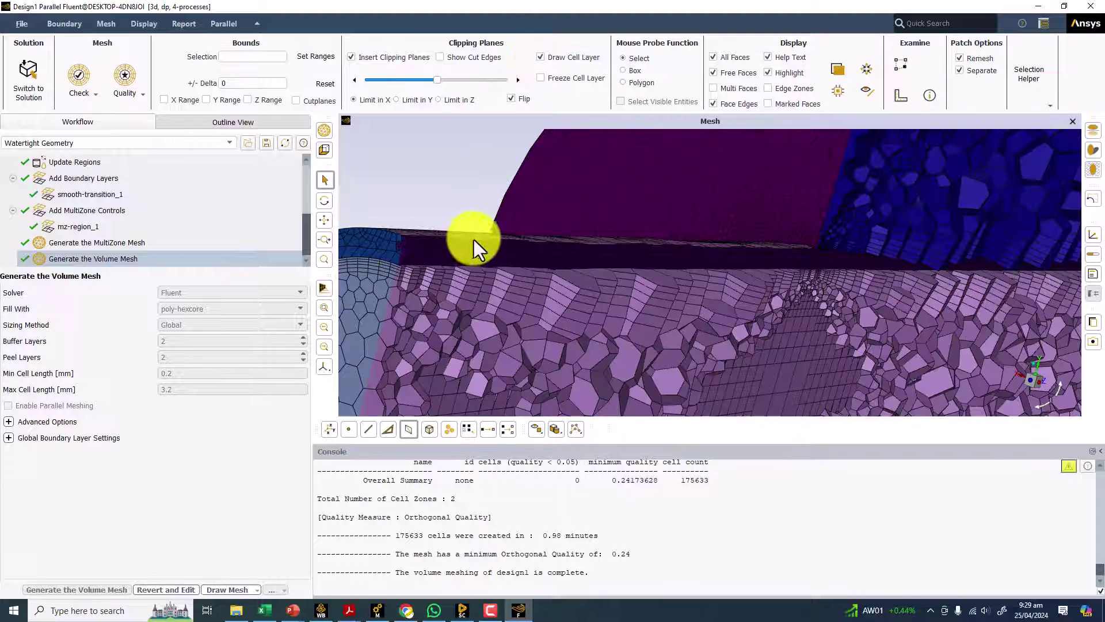
left_click_drag(474, 240, 641, 282)
left_click_drag(598, 316, 603, 255)
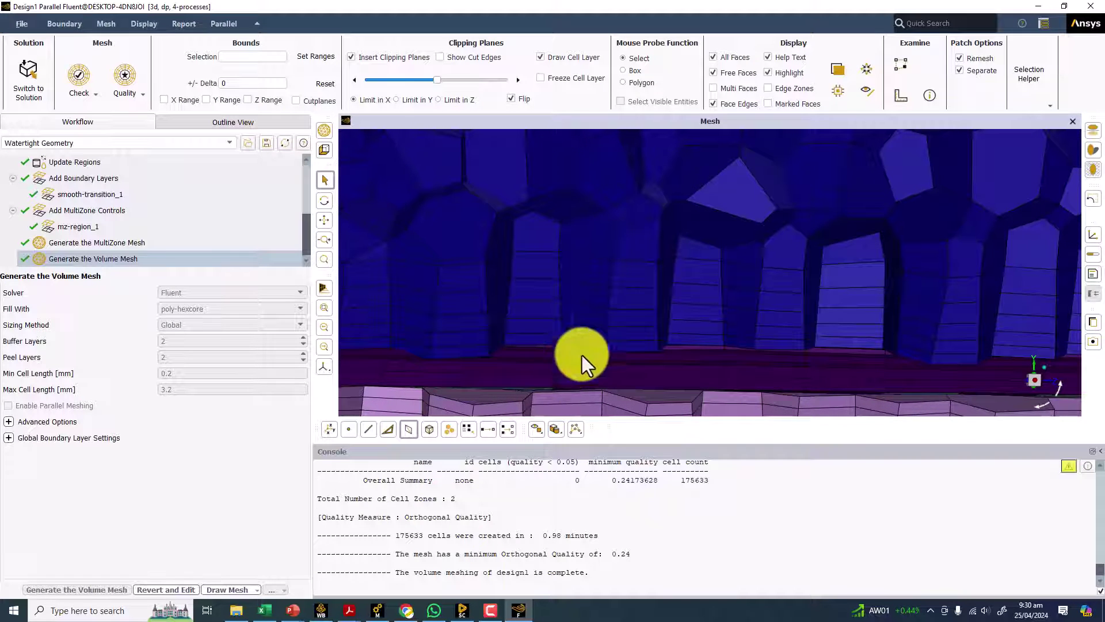
left_click_drag(581, 355, 690, 230)
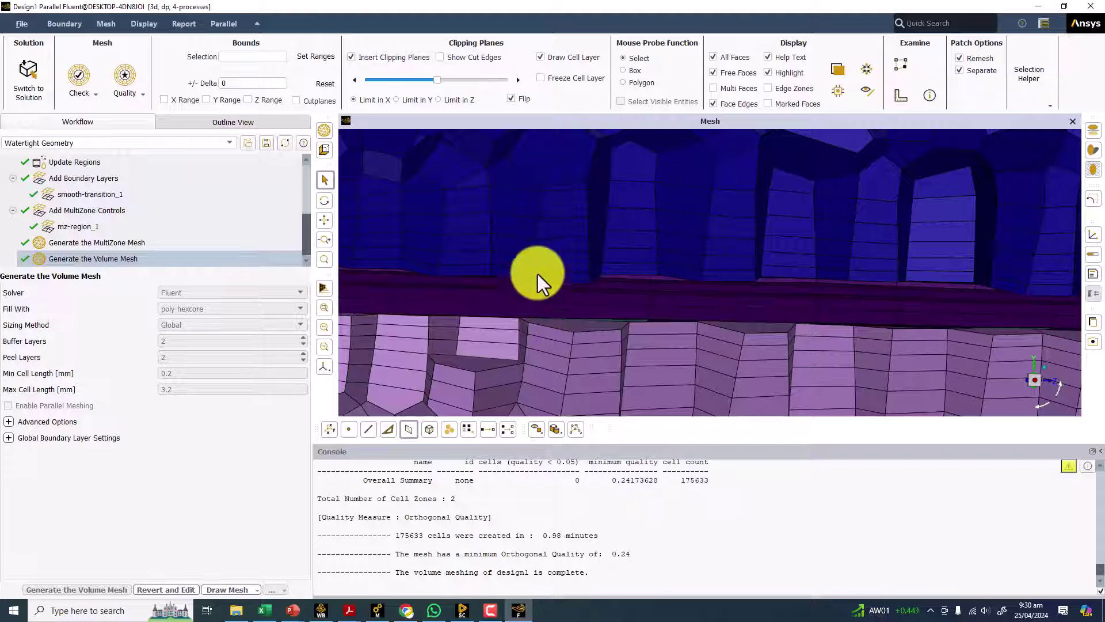
left_click_drag(548, 259, 664, 297)
scroll(566, 257, "down", 5)
scroll(664, 297, "down", 5)
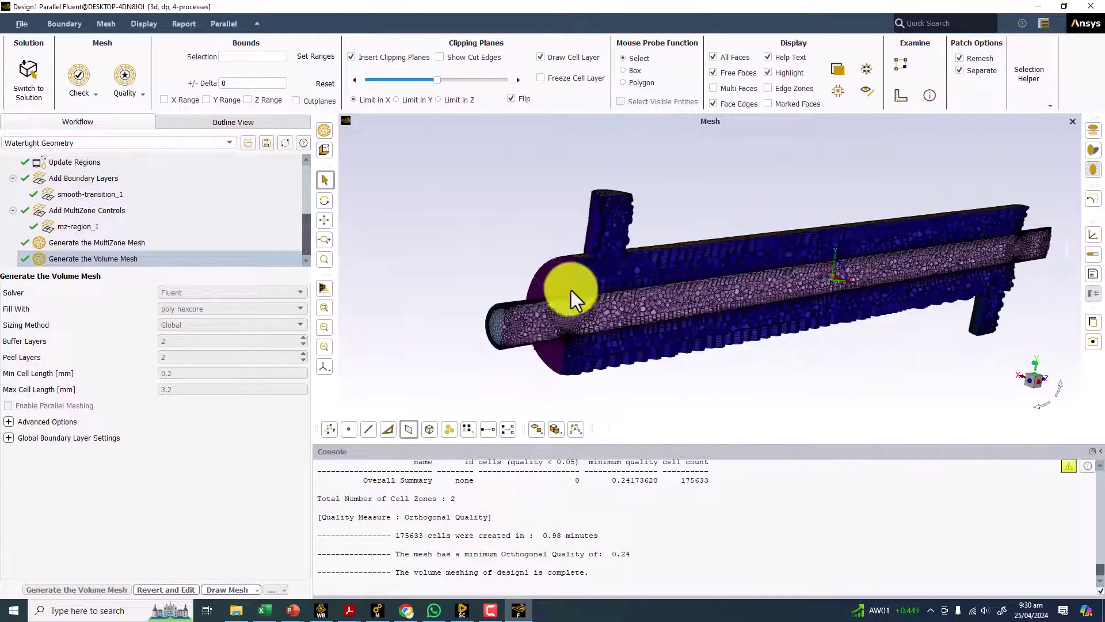
scroll(691, 503, "up", 2)
scroll(691, 502, "up", 2)
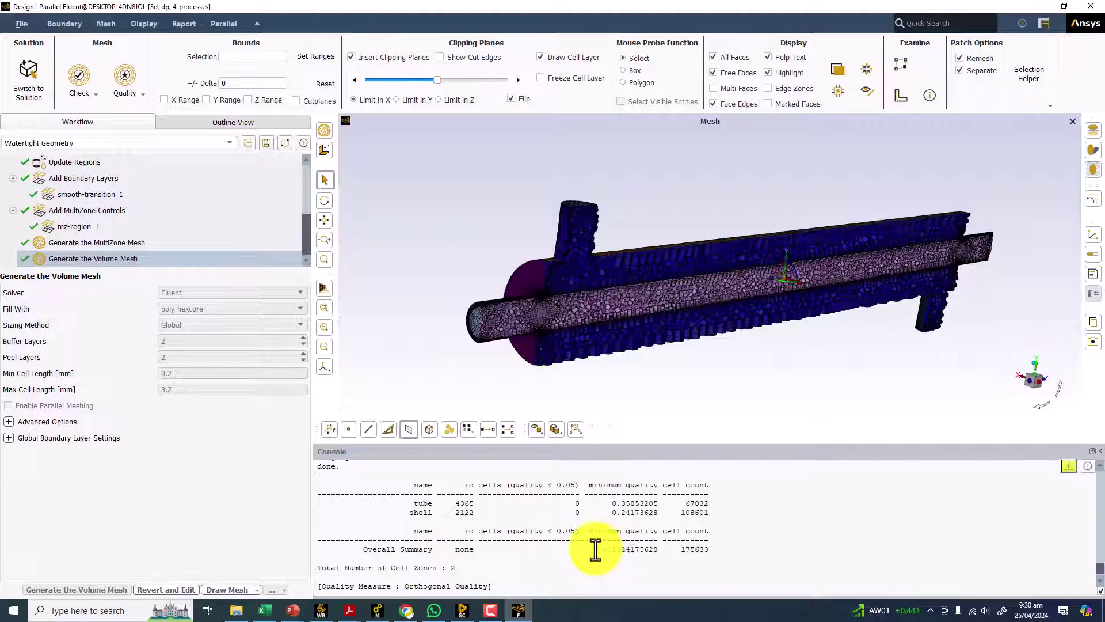
Report the mesh size and check the total cell count of the combined mesh
left_click(182, 26)
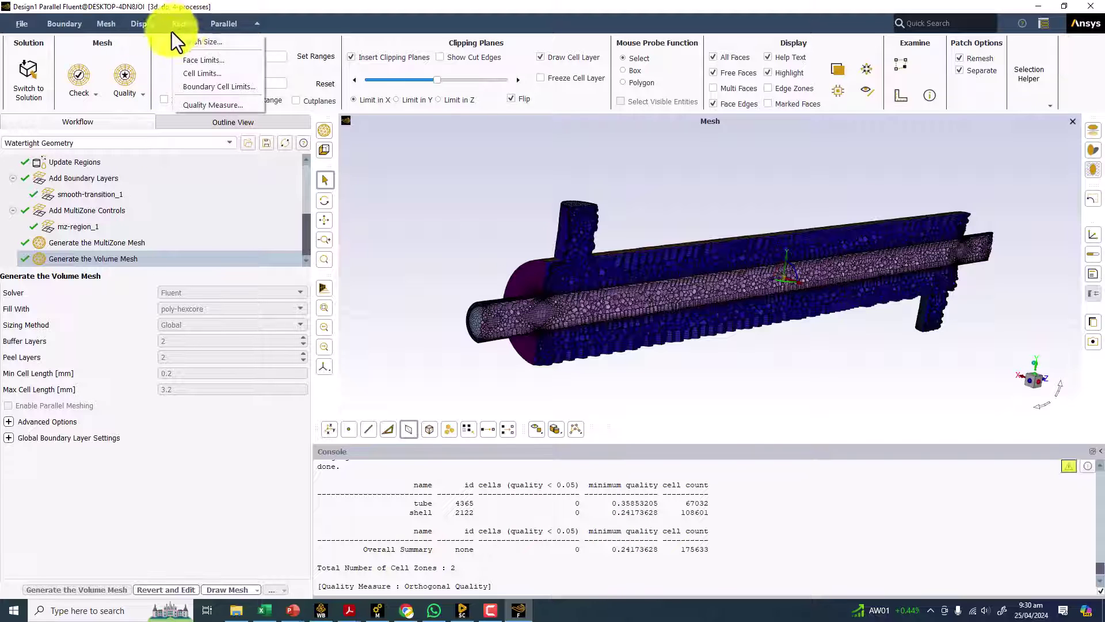
left_click(189, 41)
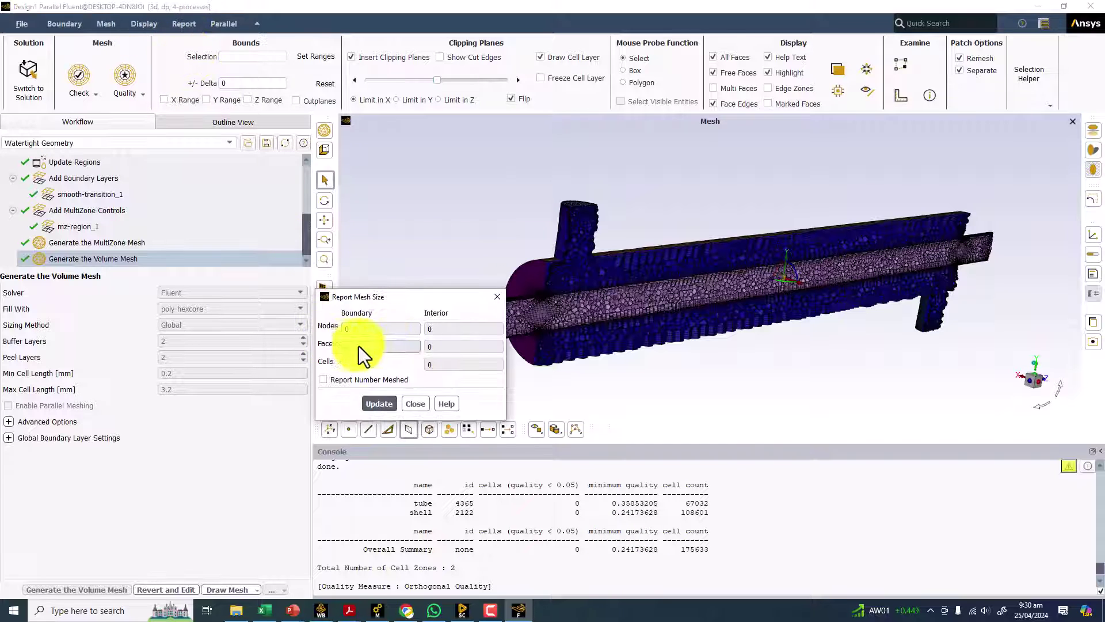
scroll(544, 283, "up", 2)
scroll(544, 283, "up", 3)
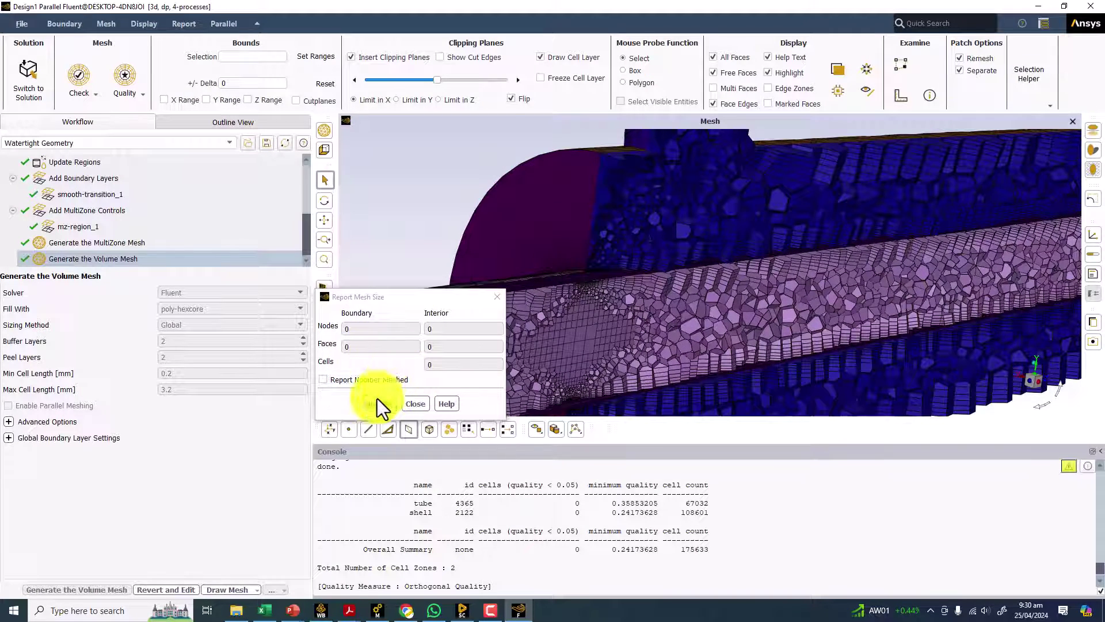
left_click(377, 403)
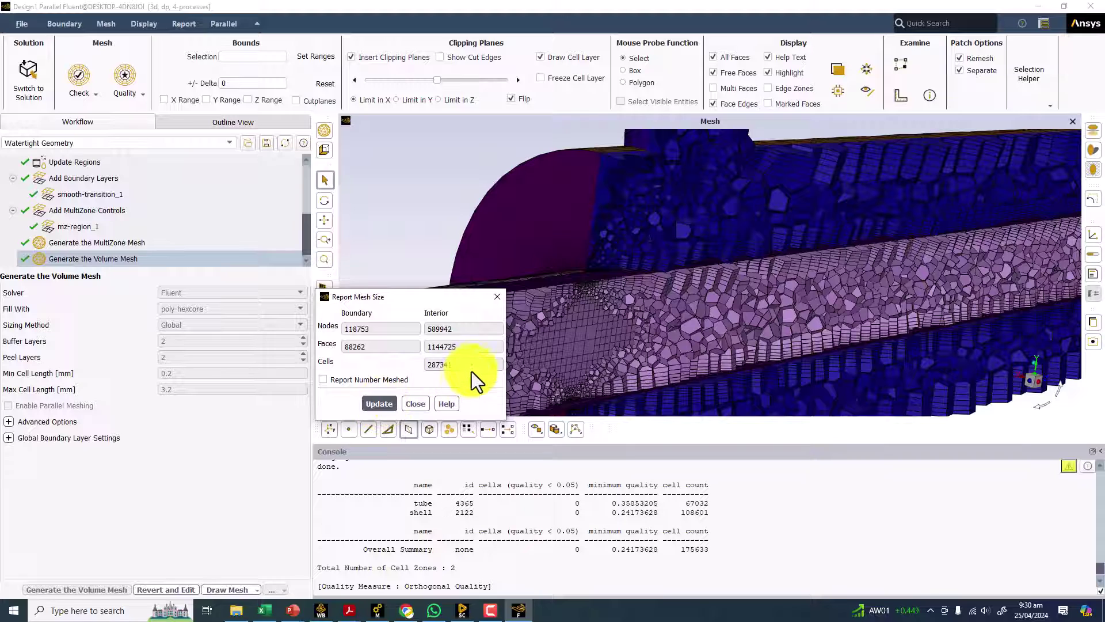
left_click_drag(471, 366, 413, 364)
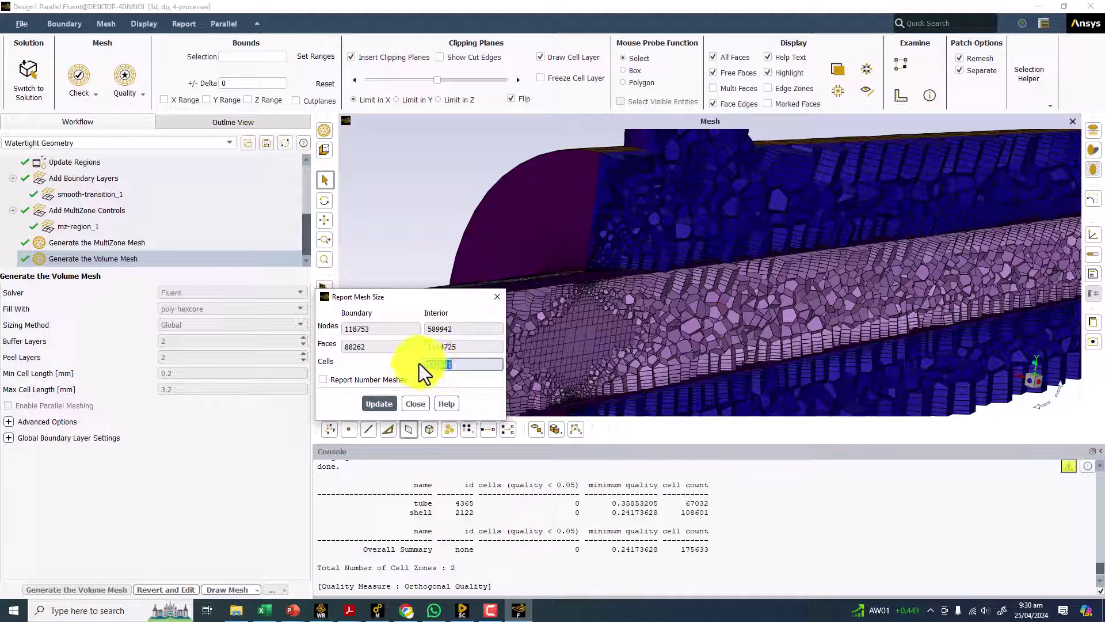
left_click(426, 367)
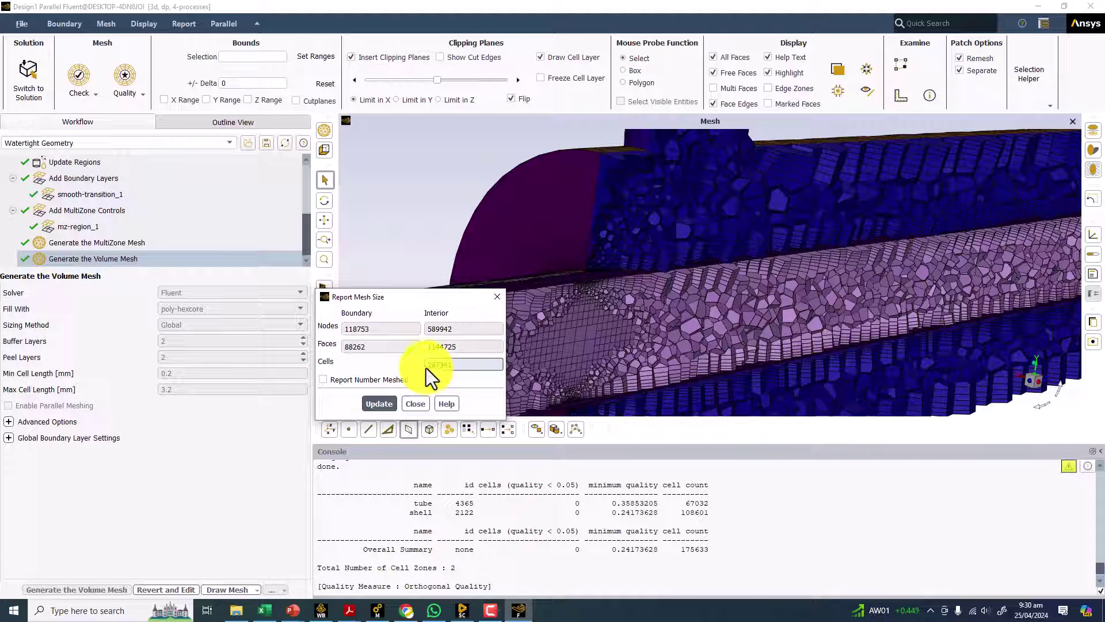
double_click(457, 366)
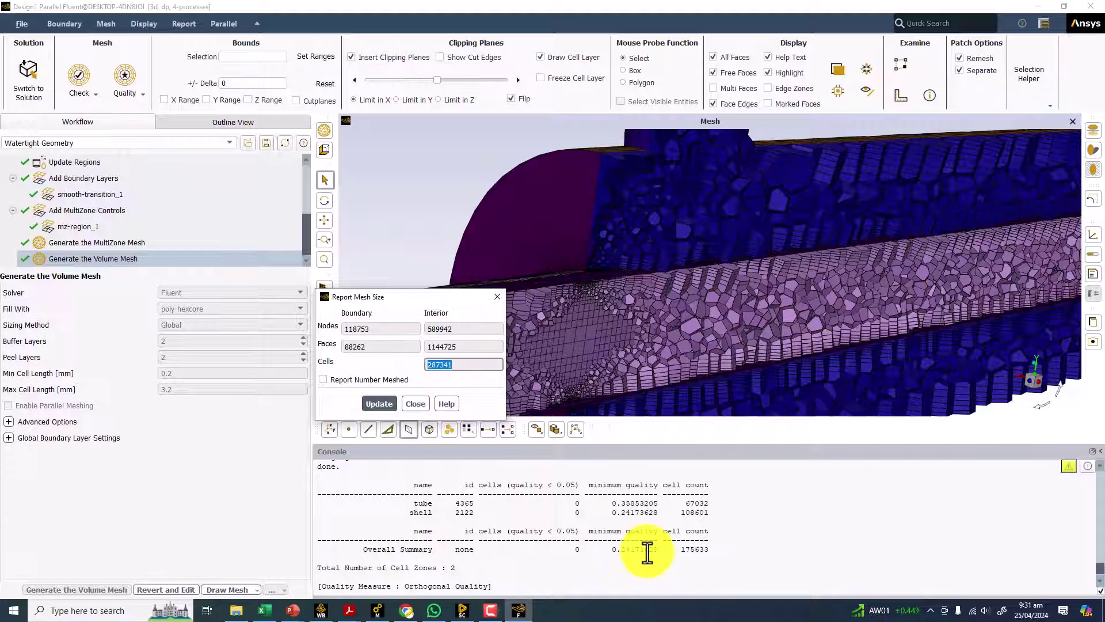
Review the console output for the solid zone's MultiZone cell count and minimum orthogonal quality, and close the mesh size report
scroll(578, 287, "up", 6)
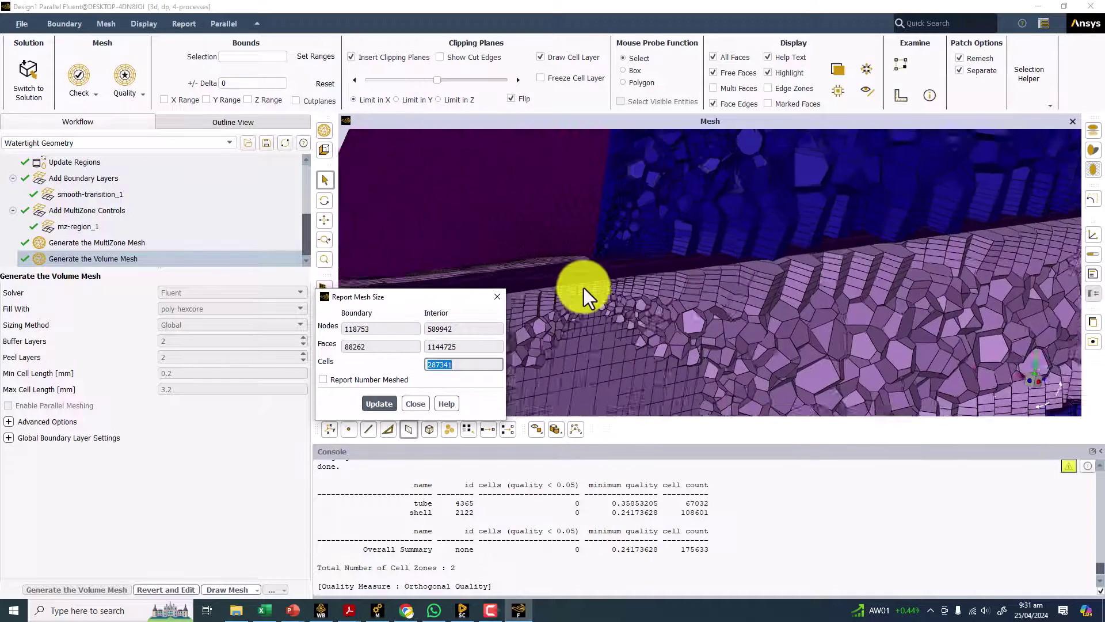
scroll(649, 514, "up", 8)
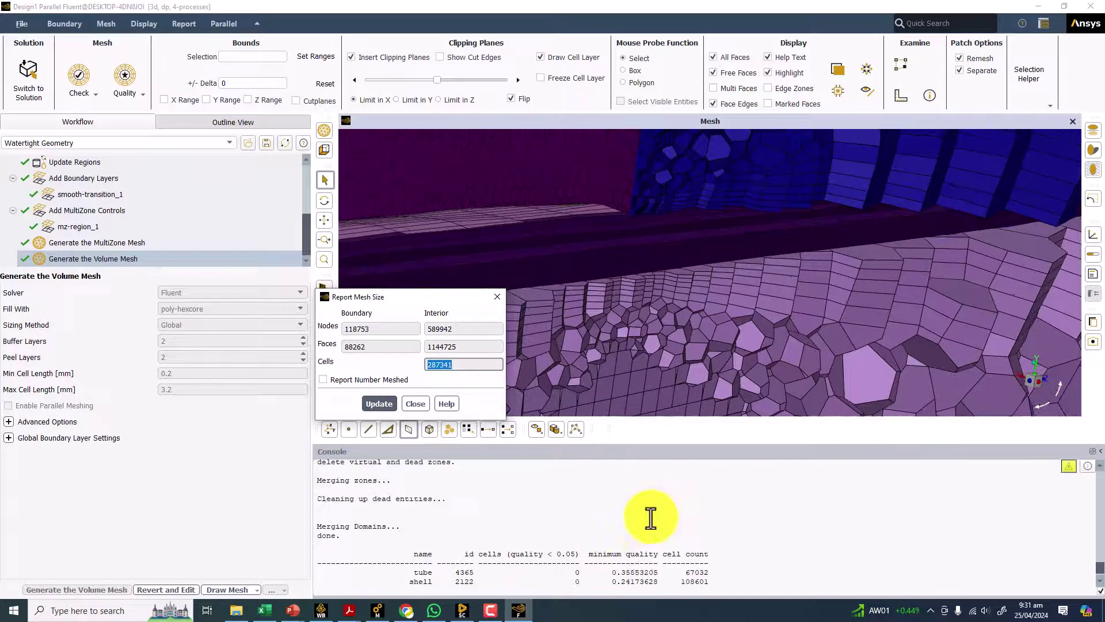
scroll(648, 513, "down", 3)
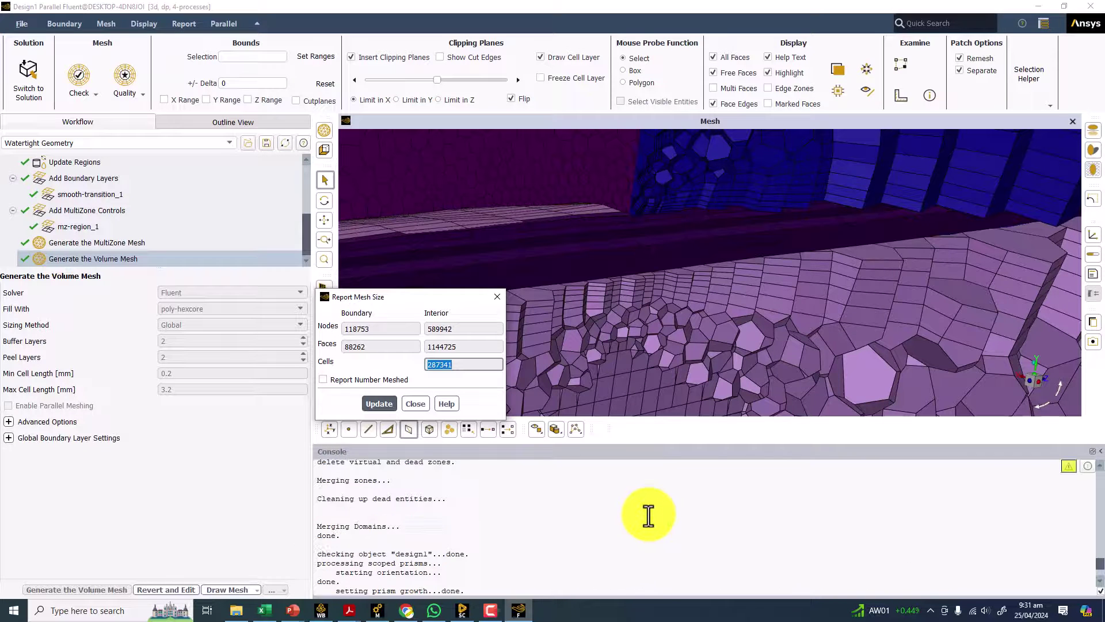
scroll(648, 514, "up", 3)
scroll(649, 514, "up", 4)
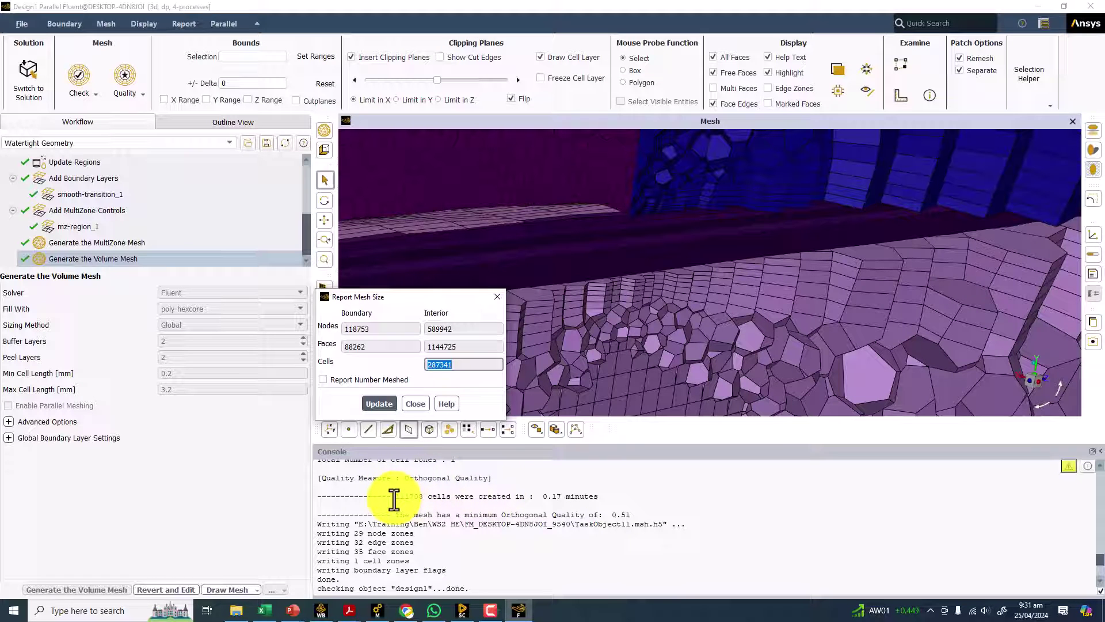
left_click_drag(395, 499, 423, 496)
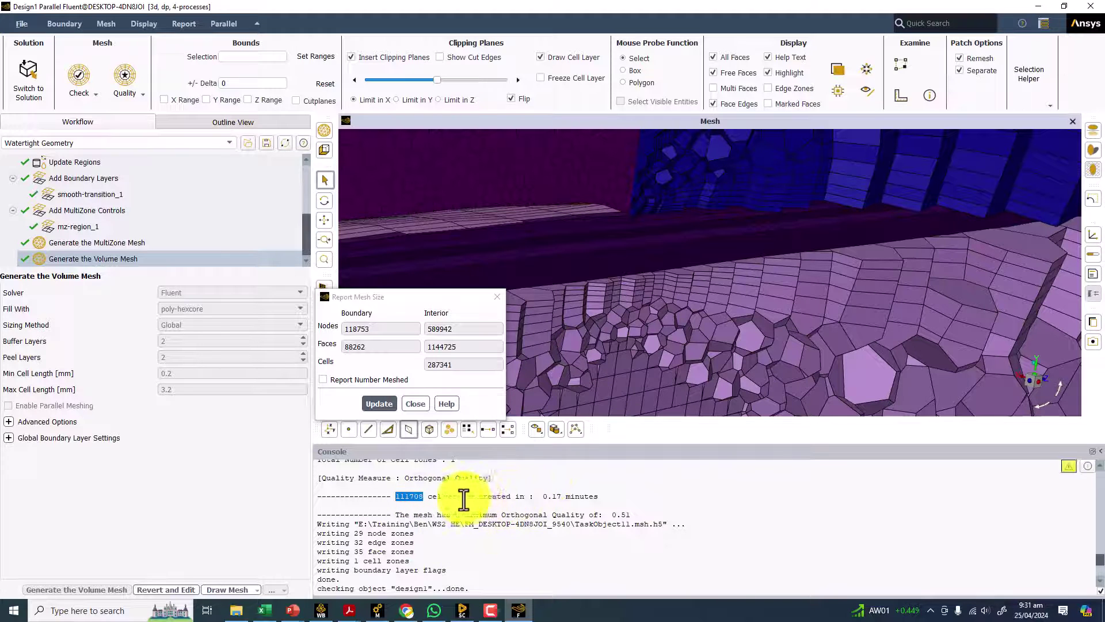
scroll(529, 525, "up", 1)
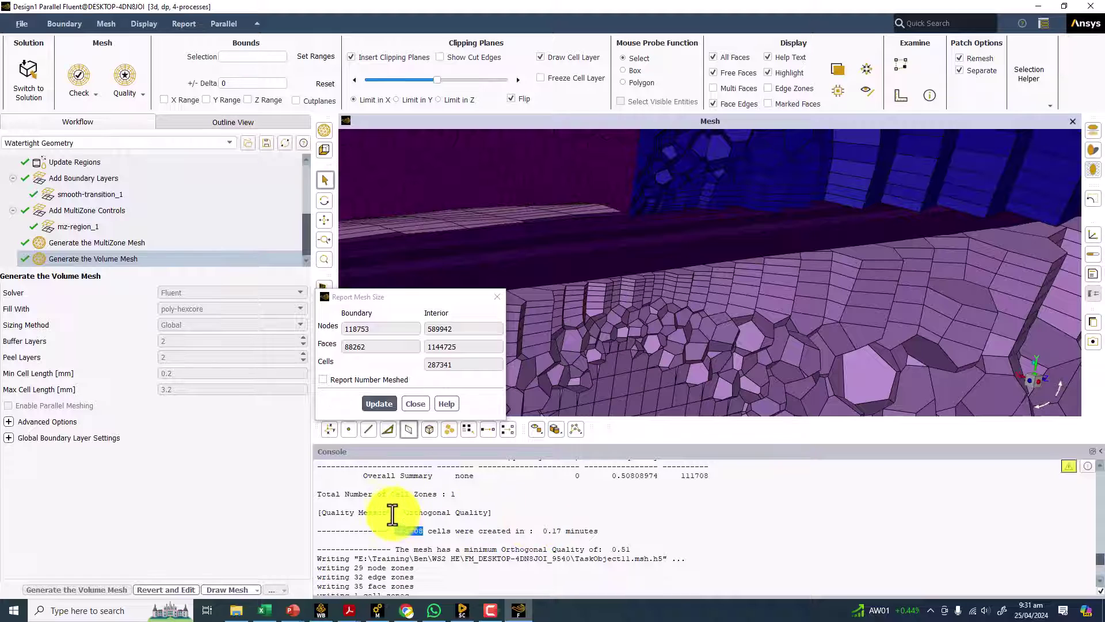
scroll(461, 518, "up", 1)
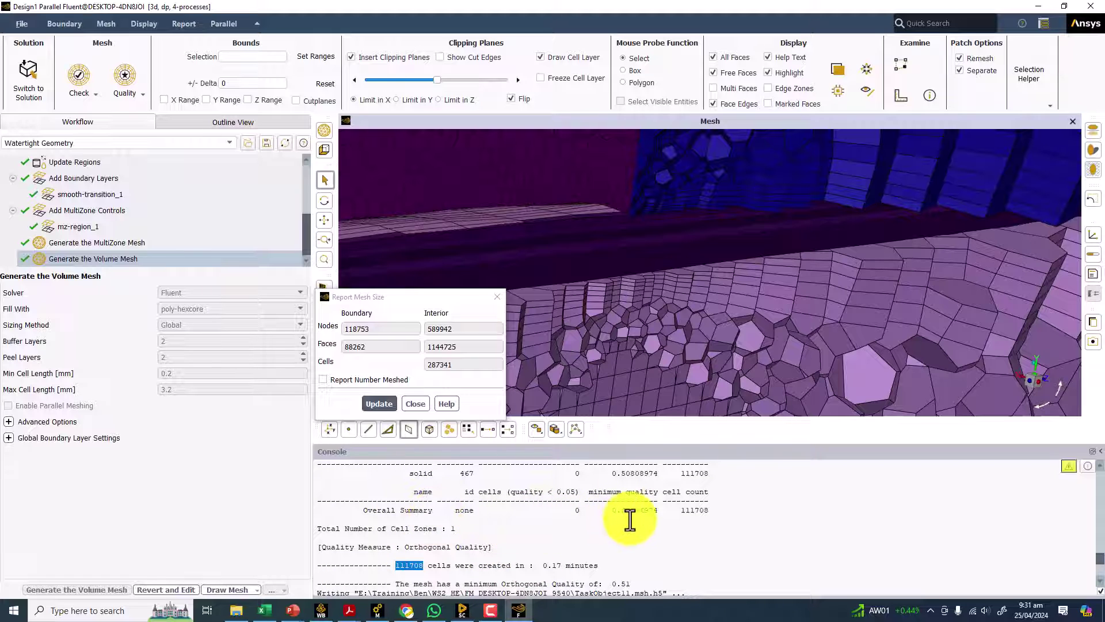
scroll(630, 520, "up", 1)
scroll(630, 519, "down", 10)
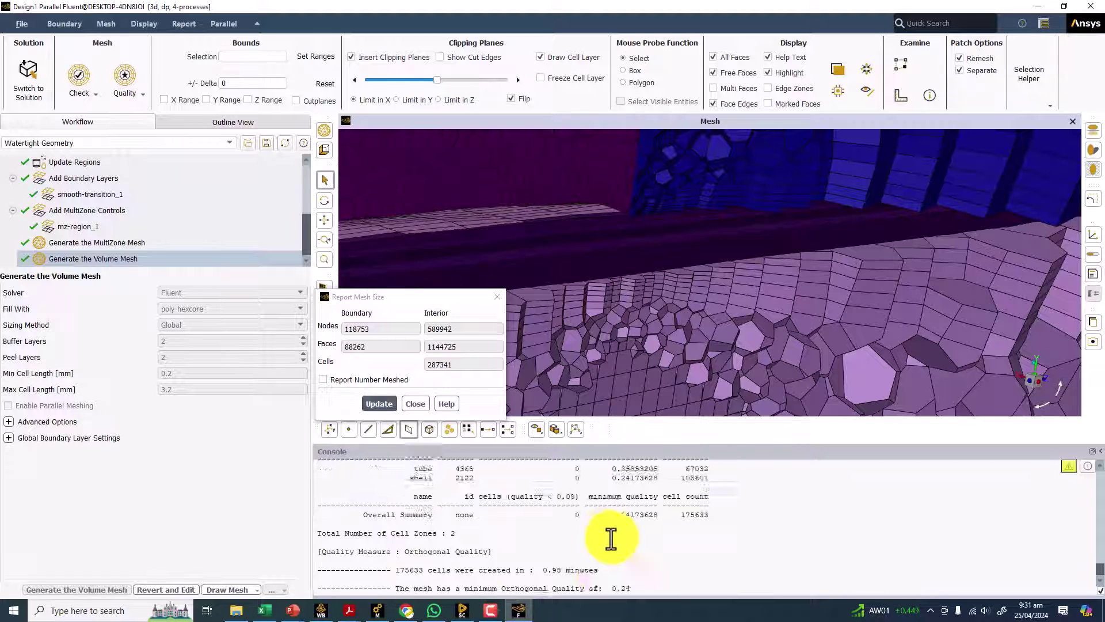
left_click(415, 403)
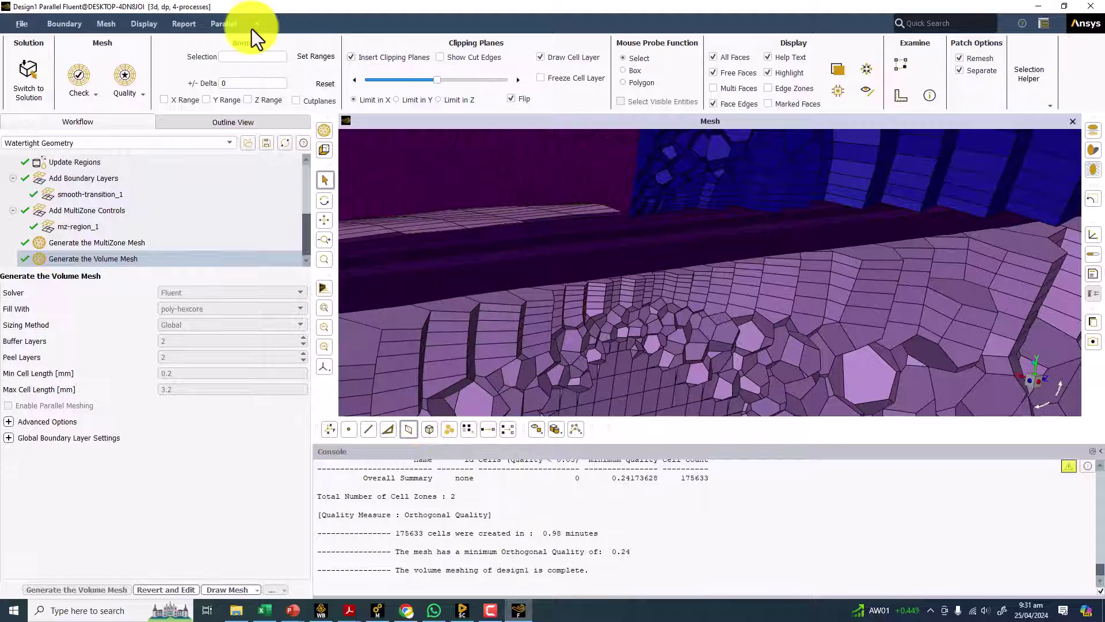
Write the mesh as Design1.msh.h5 in the E:\Training\Ben folder, with binary file writing enabled
left_click(23, 25)
mouse_move(30, 57)
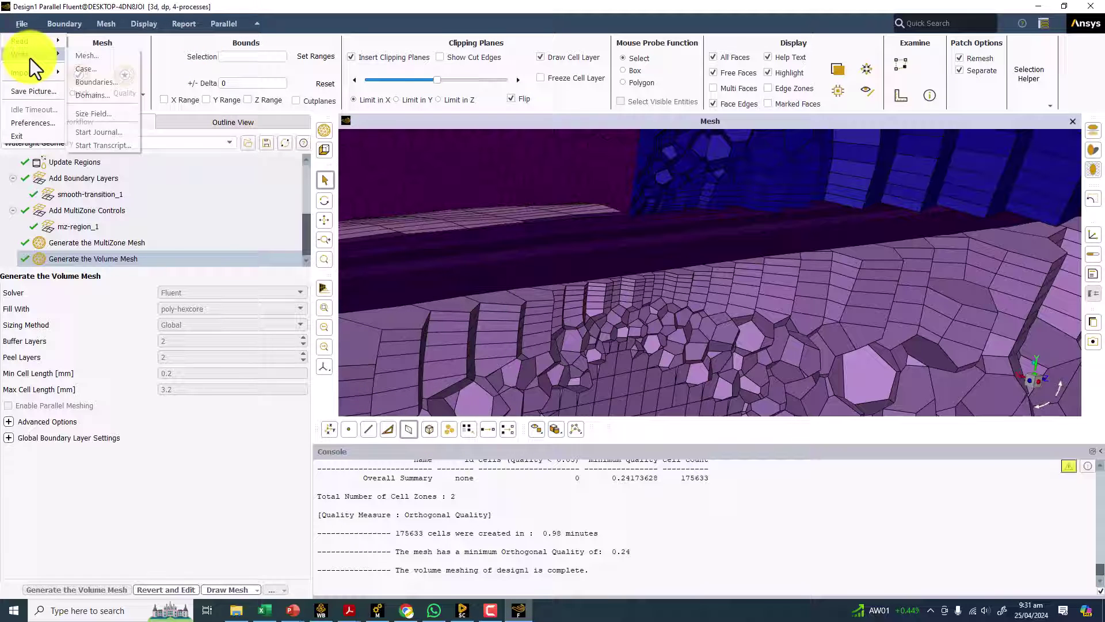
left_click(92, 57)
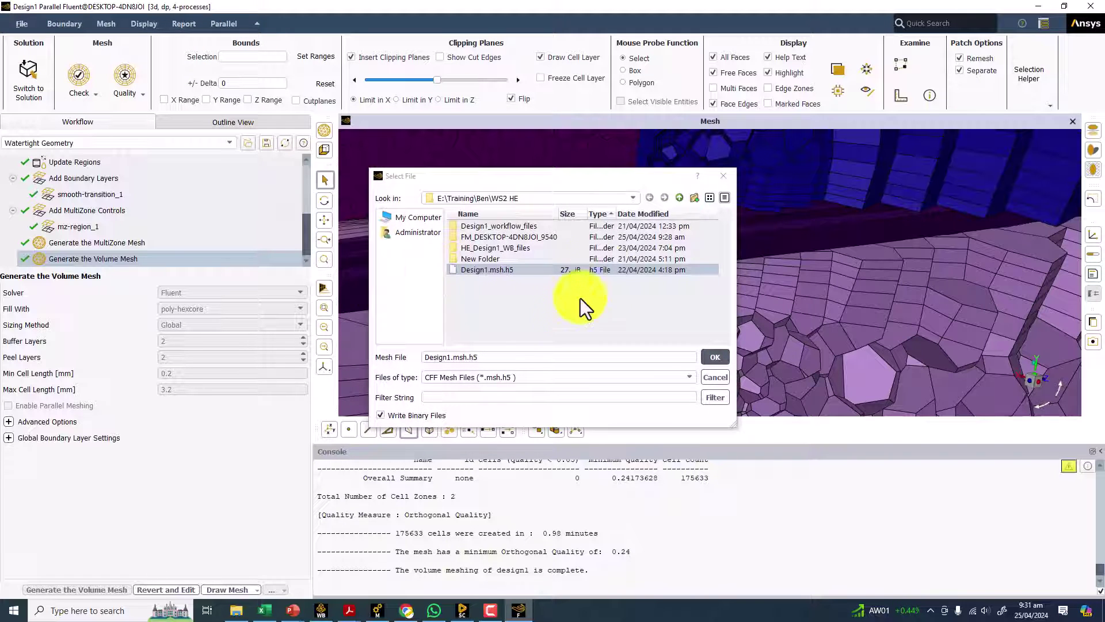
left_click(679, 198)
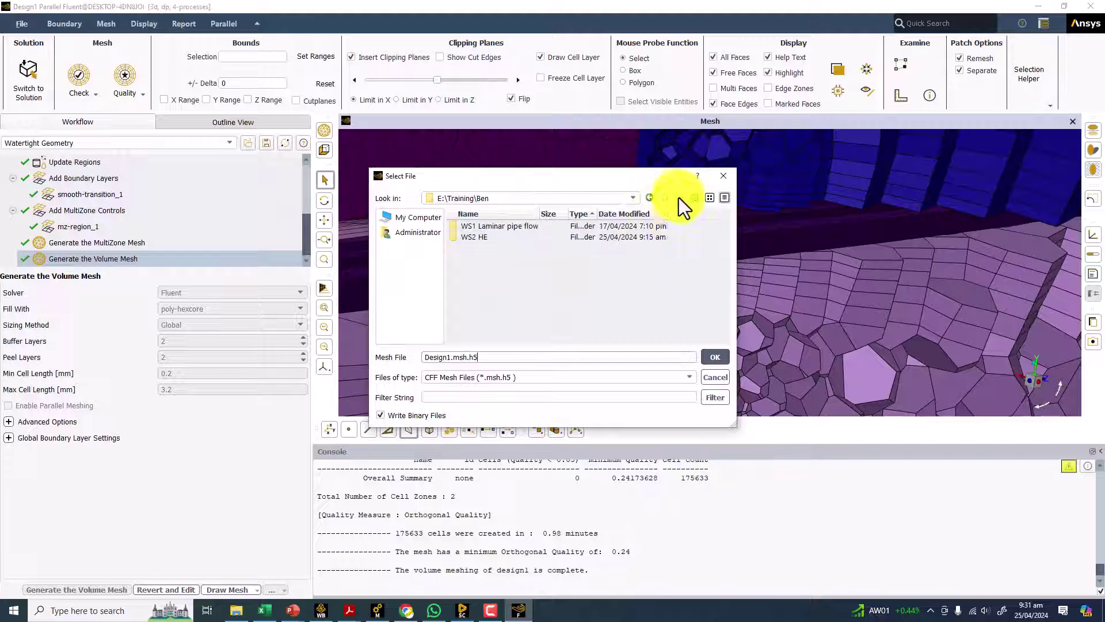
left_click(716, 359)
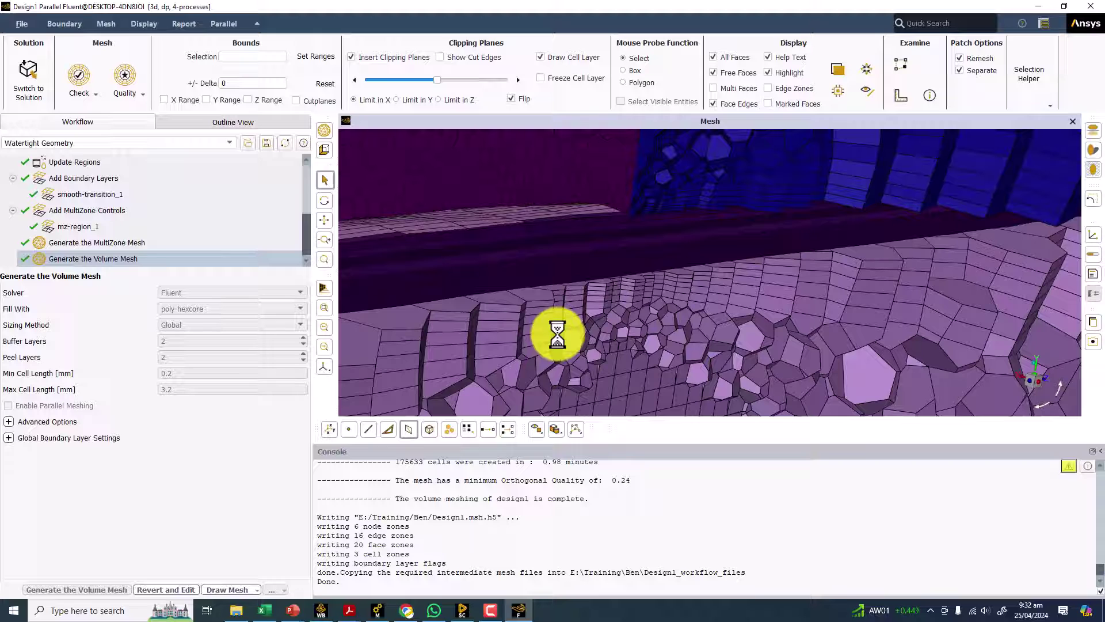
Switch from meshing to solution mode with the completed mesh
left_click(23, 81)
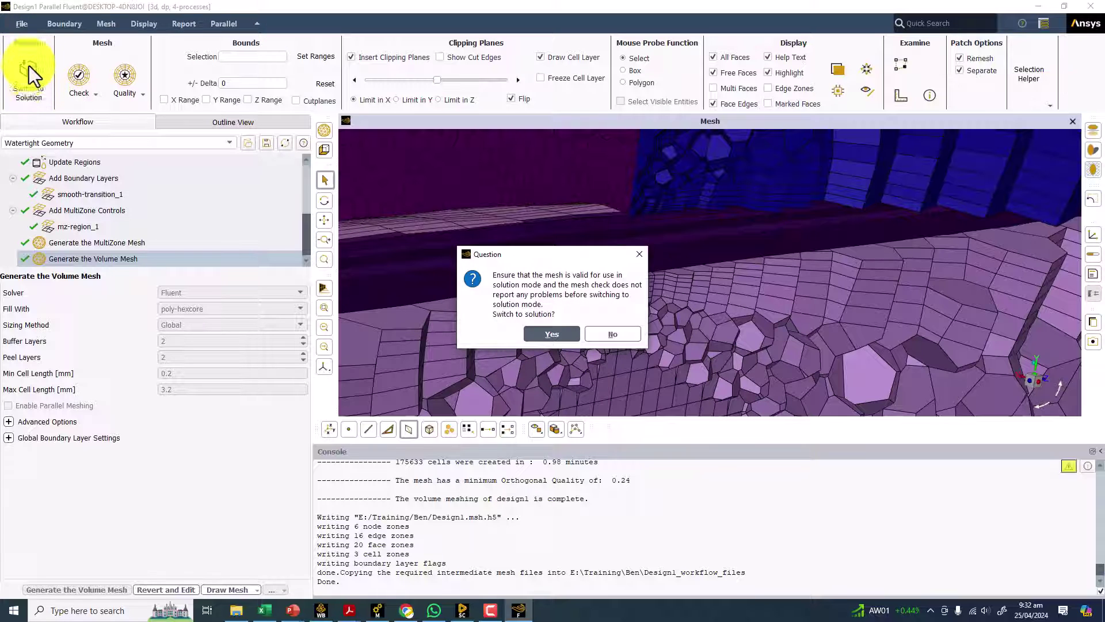
left_click(551, 335)
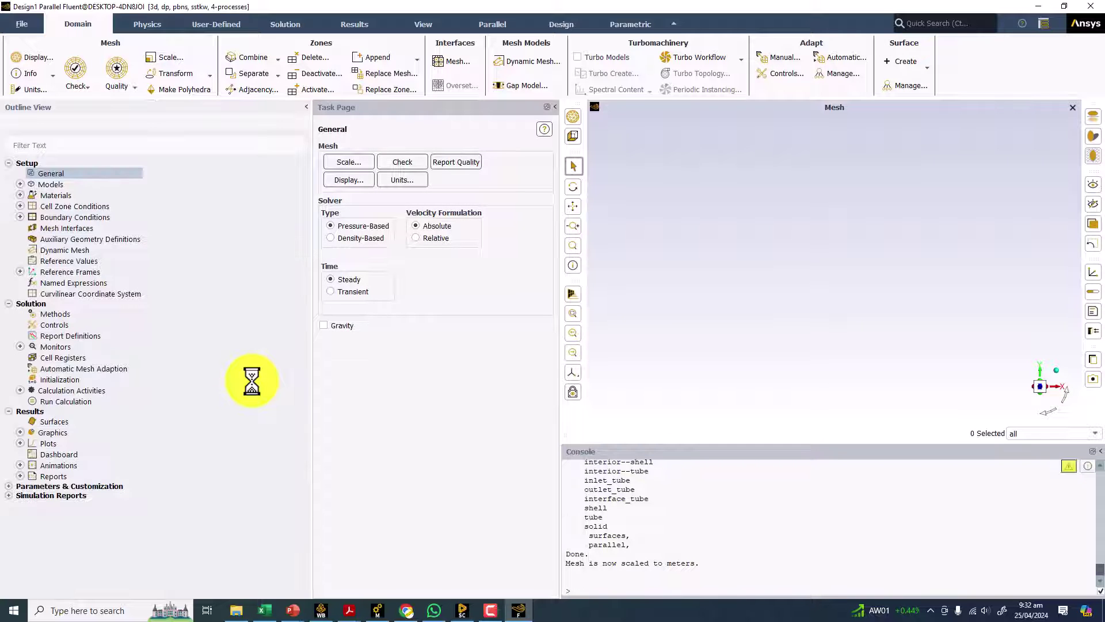
Display the mesh on all listed surfaces with faces and edges shown, using the All edge type
left_click(345, 180)
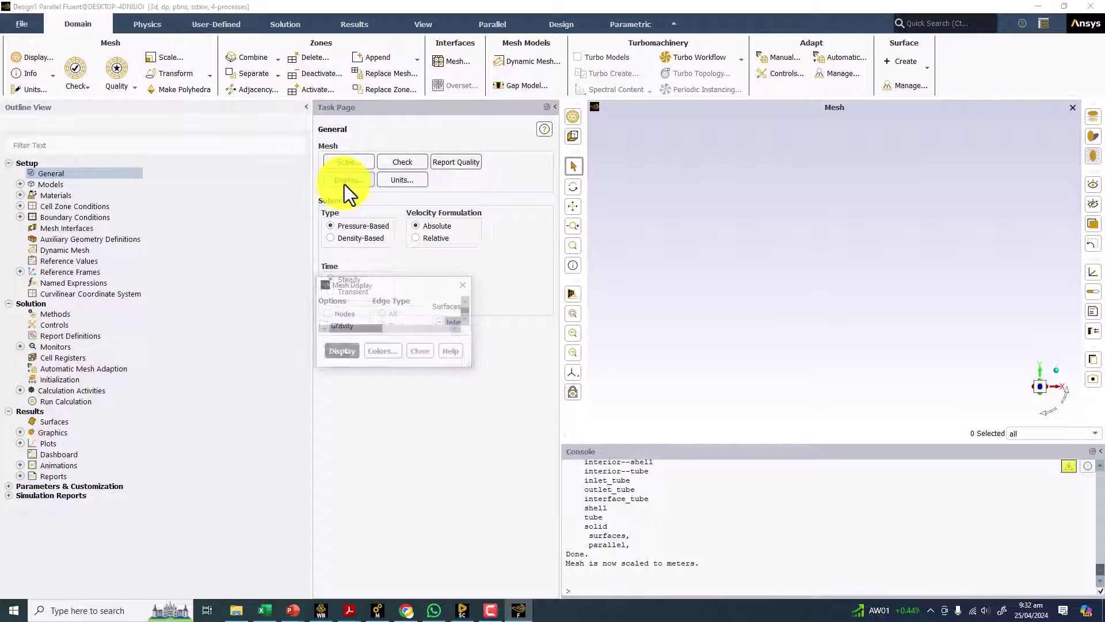
left_click(428, 488)
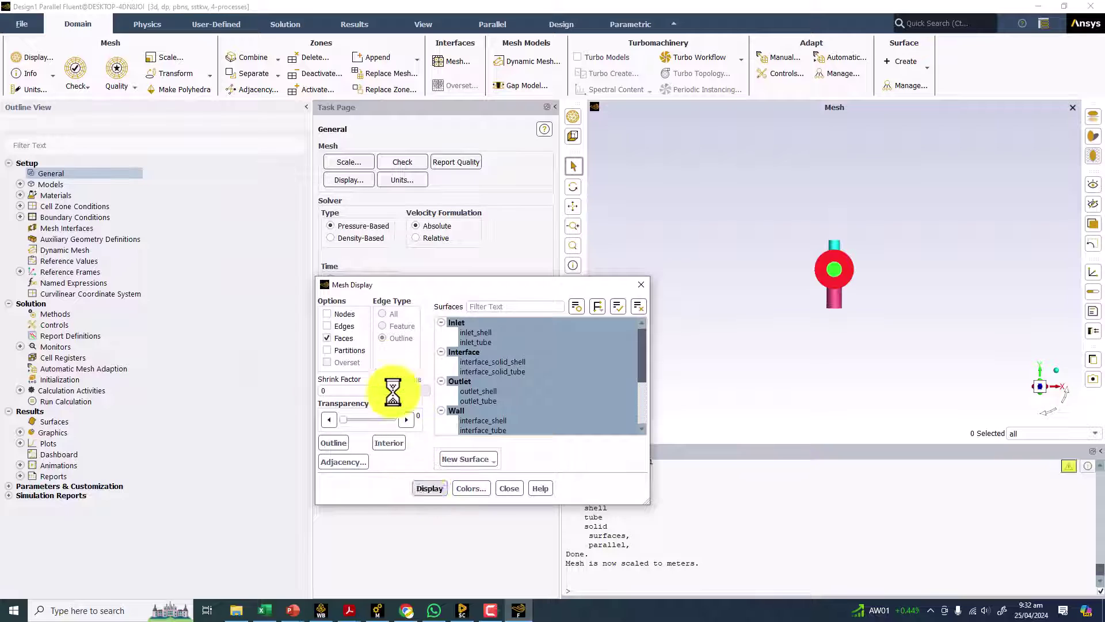
left_click(328, 325)
left_click(429, 488)
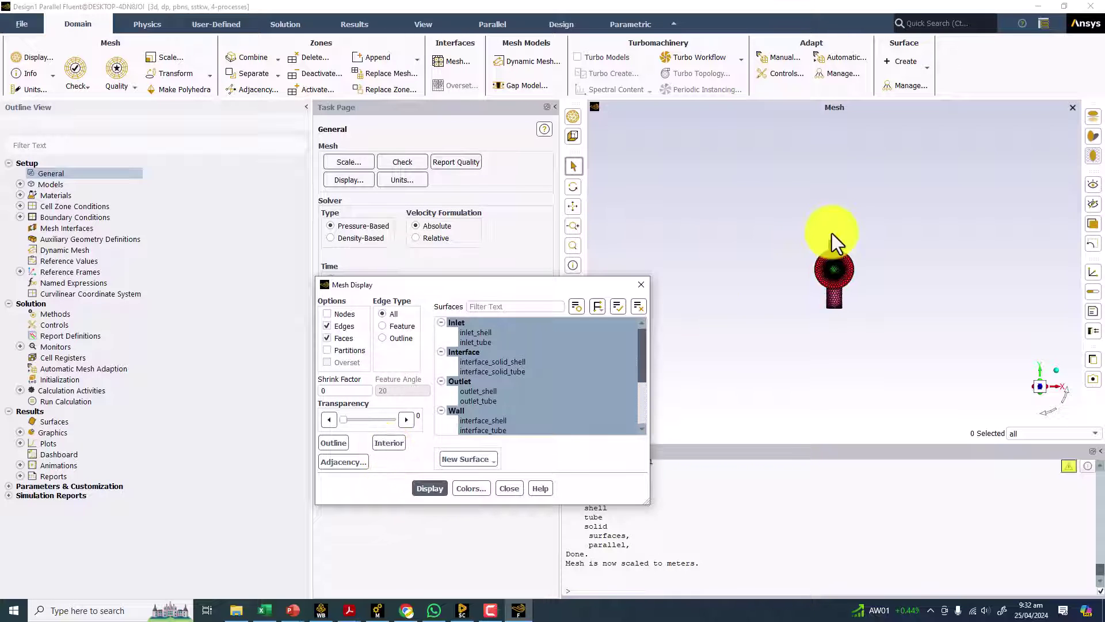
Examine the surface mesh around the tube end, the solid tube wall ring and the shell's end face up close
left_click_drag(831, 233, 908, 247)
scroll(790, 277, "up", 10)
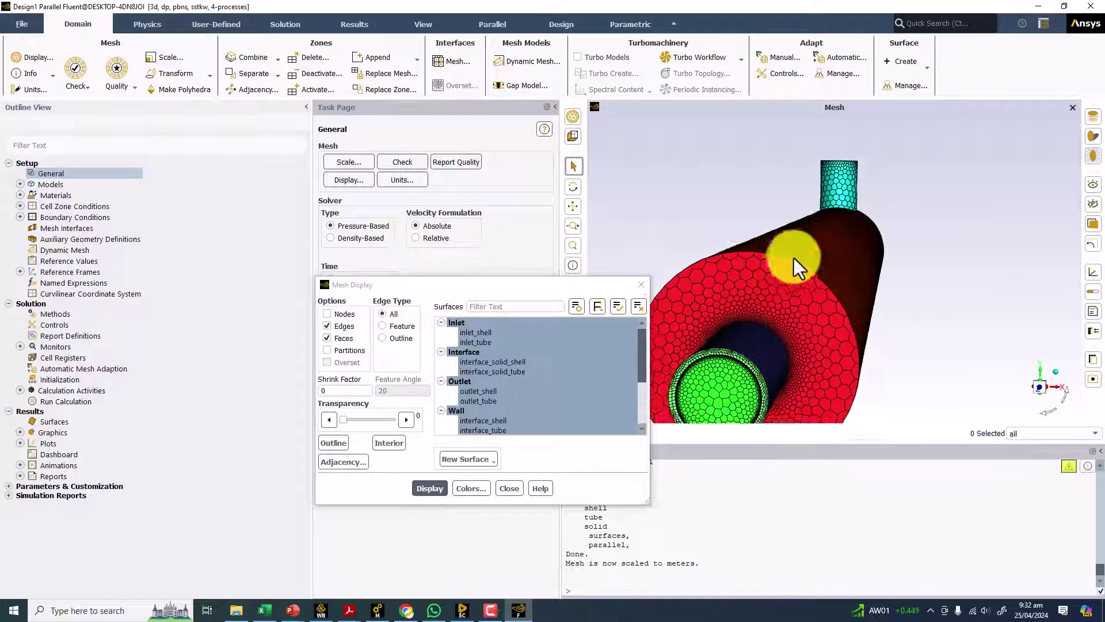
scroll(765, 248, "up", 5)
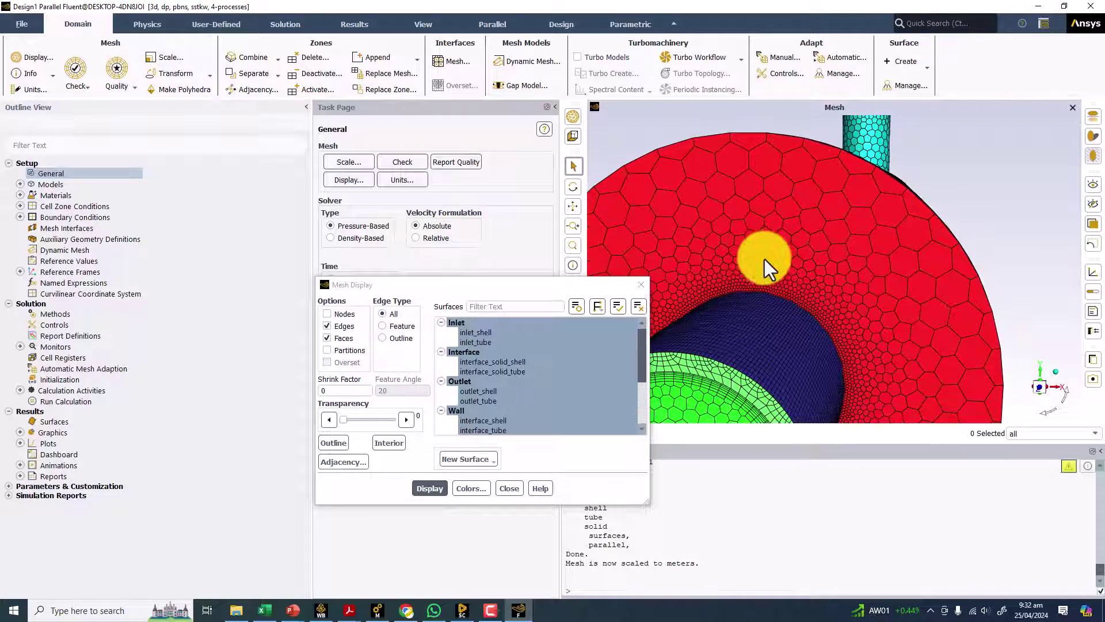
left_click_drag(565, 285, 347, 256)
left_click_drag(592, 331, 713, 236)
scroll(713, 236, "up", 8)
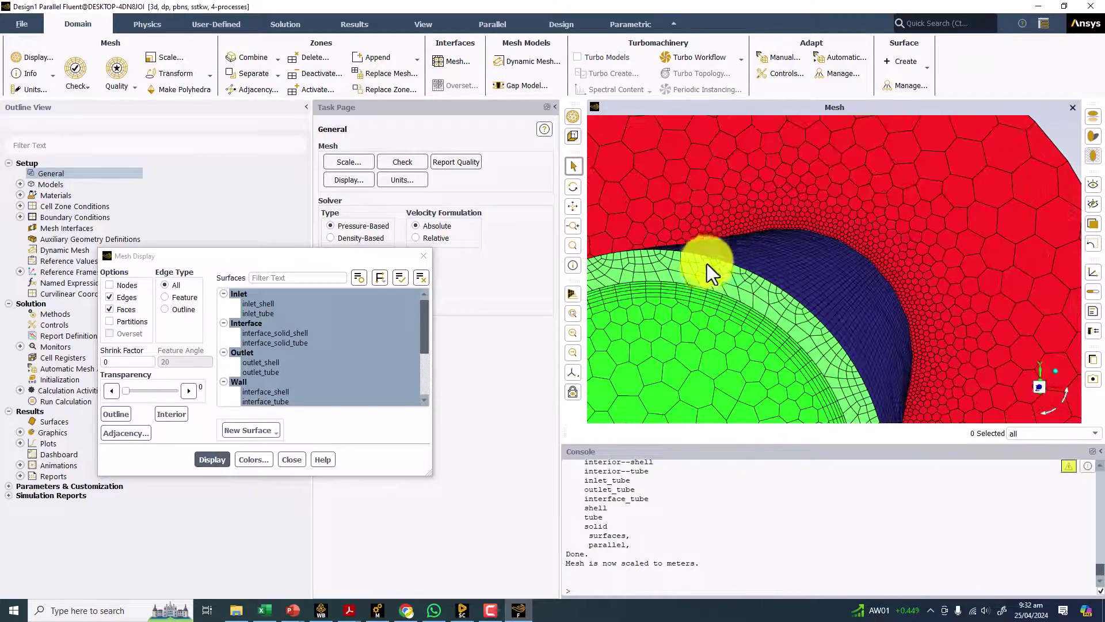
scroll(722, 291, "down", 5)
left_click_drag(727, 299, 868, 257)
scroll(812, 243, "up", 3)
scroll(812, 244, "down", 5)
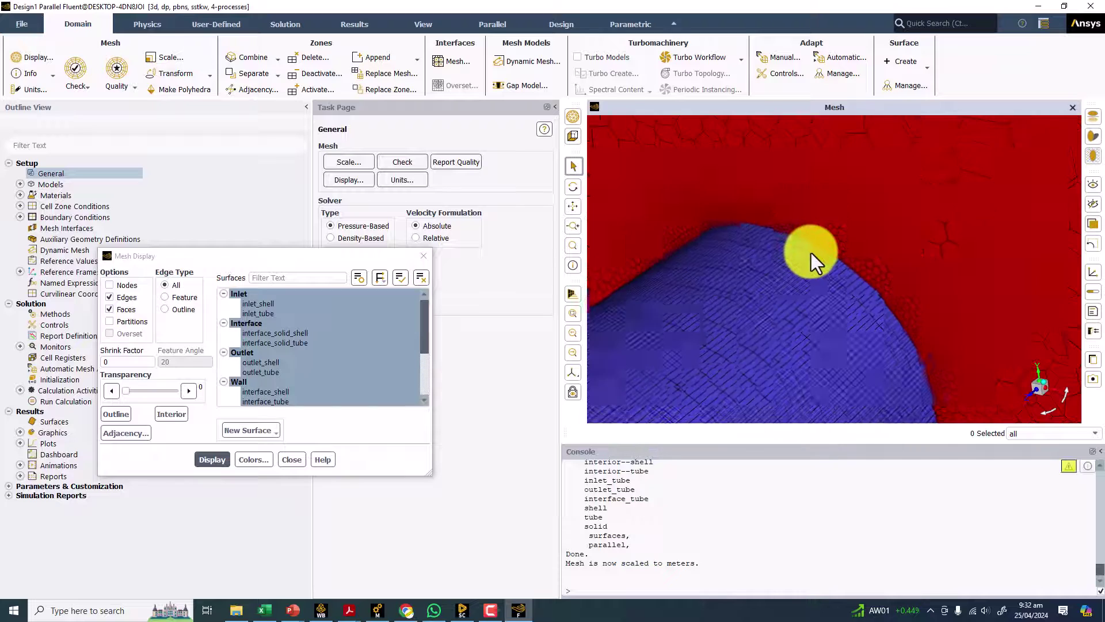
scroll(305, 328, "down", 3)
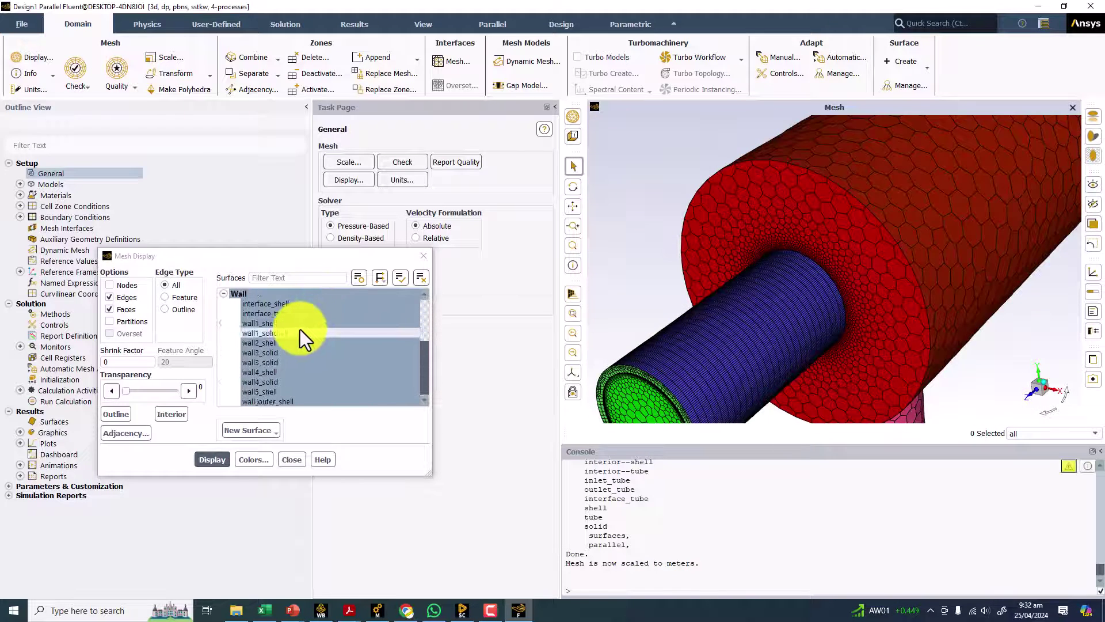
Exclude the wall1_shell surface from the mesh display and redraw the heat exchanger
left_click(253, 325)
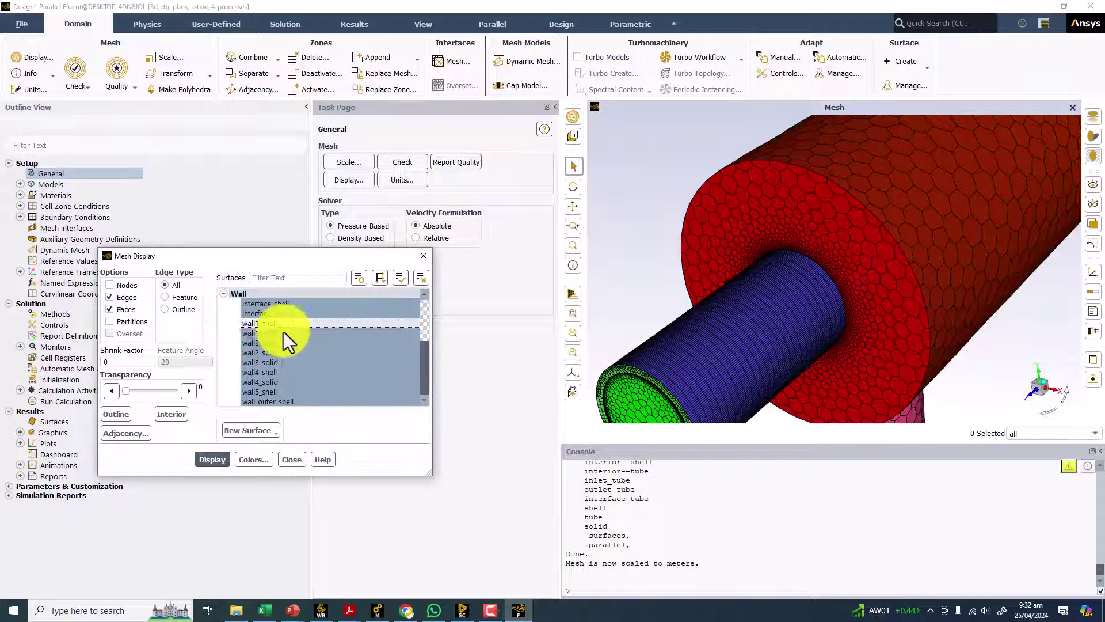
left_click(208, 461)
scroll(823, 307, "down", 5)
left_click_drag(813, 302, 740, 264)
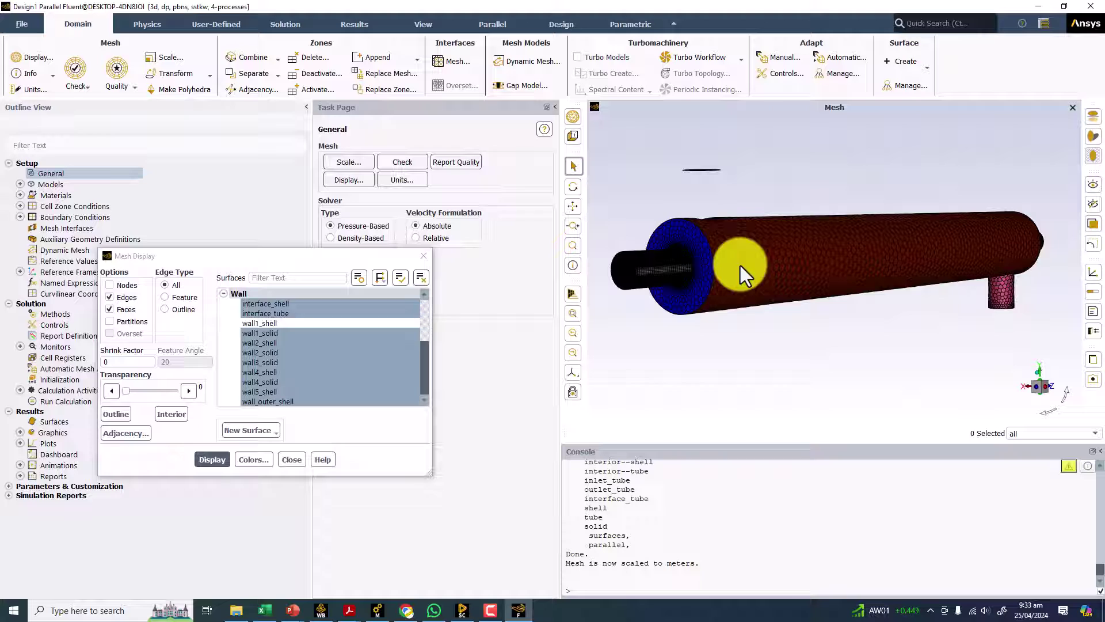
Exclude the wall2_solid and wall2_shell surfaces from the mesh display and redraw it
left_click(281, 352)
left_click(272, 343)
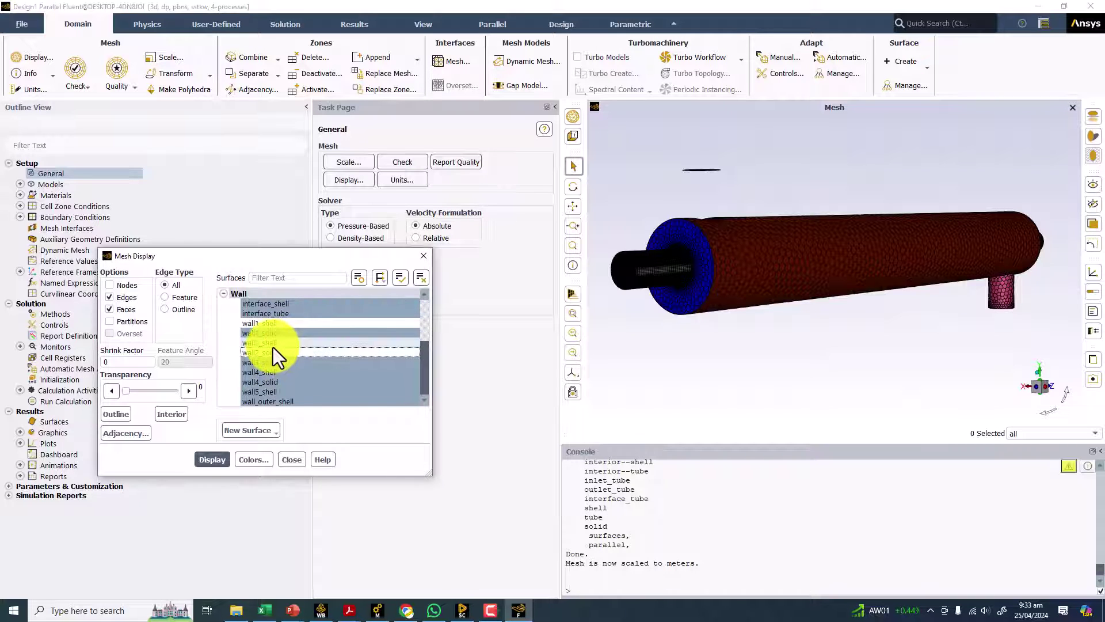
left_click(212, 458)
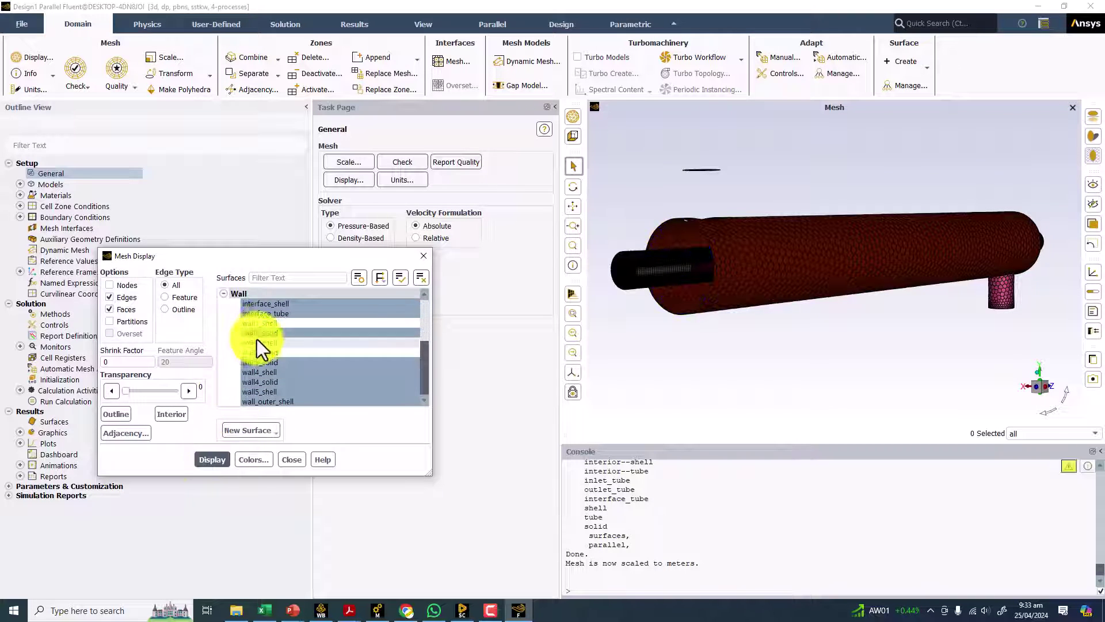
Exclude the wall1_solid surface from the mesh display, redraw it, and inspect the inside of the shell through the open end
left_click(259, 333)
left_click(213, 459)
scroll(691, 266, "up", 5)
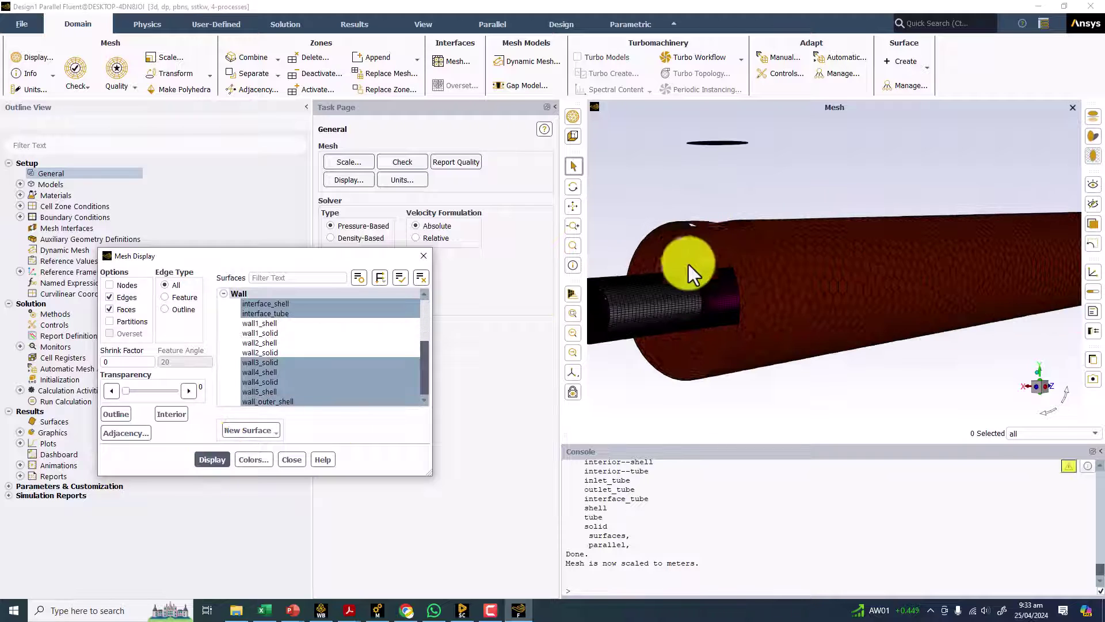
left_click_drag(691, 267, 846, 283)
scroll(820, 284, "down", 5)
scroll(876, 215, "up", 5)
scroll(891, 209, "down", 5)
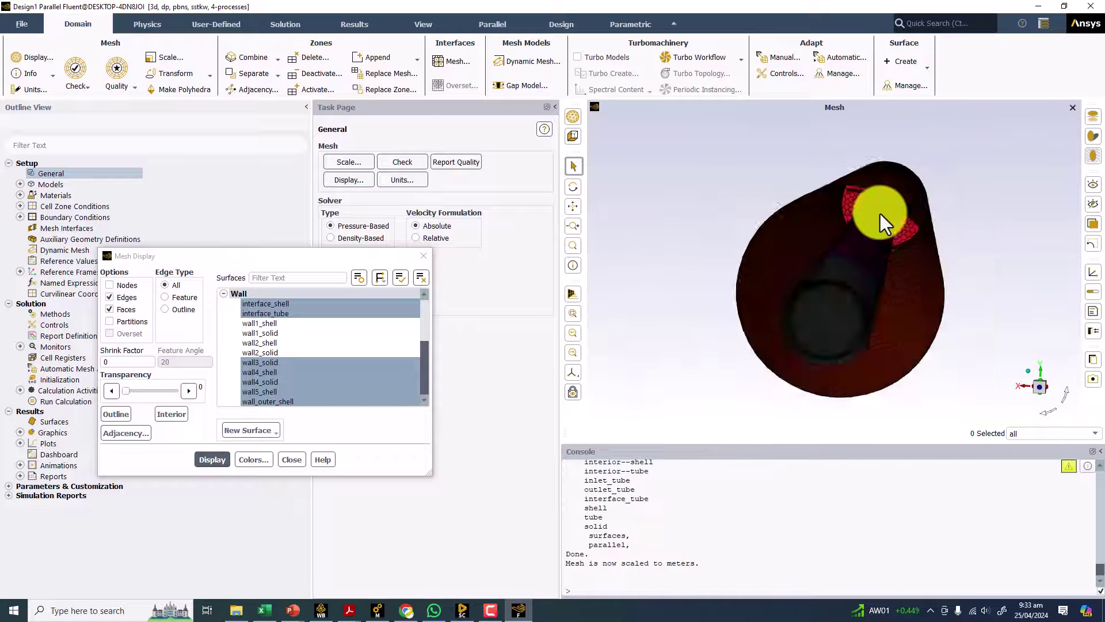